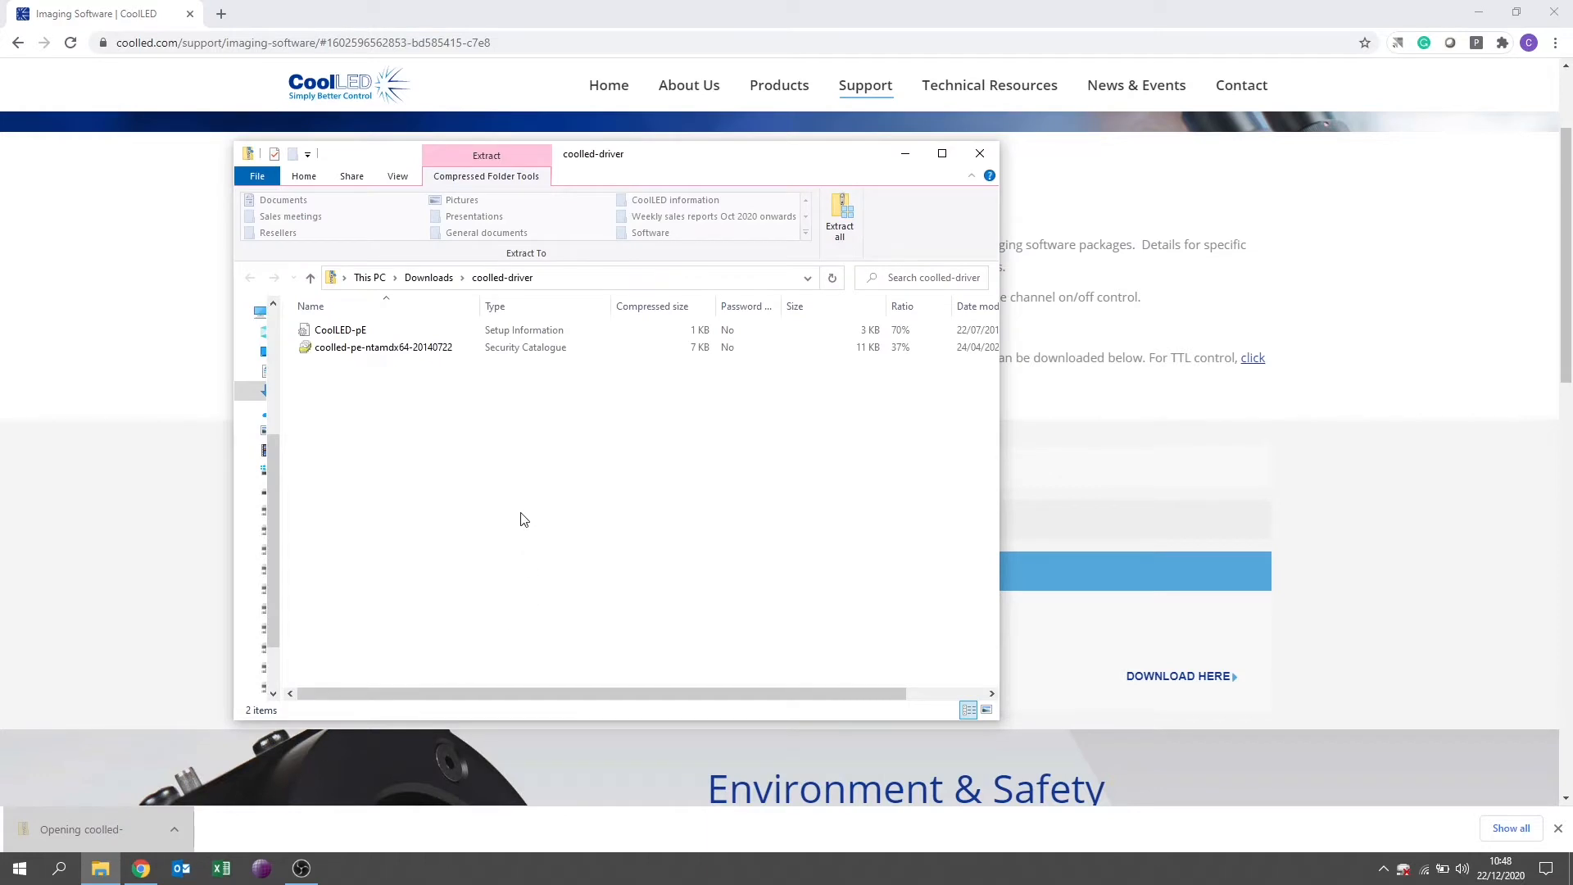
# Extract the coolled-driver archive to the Desktop folder and close the file windows.
pyautogui.click(548, 614)
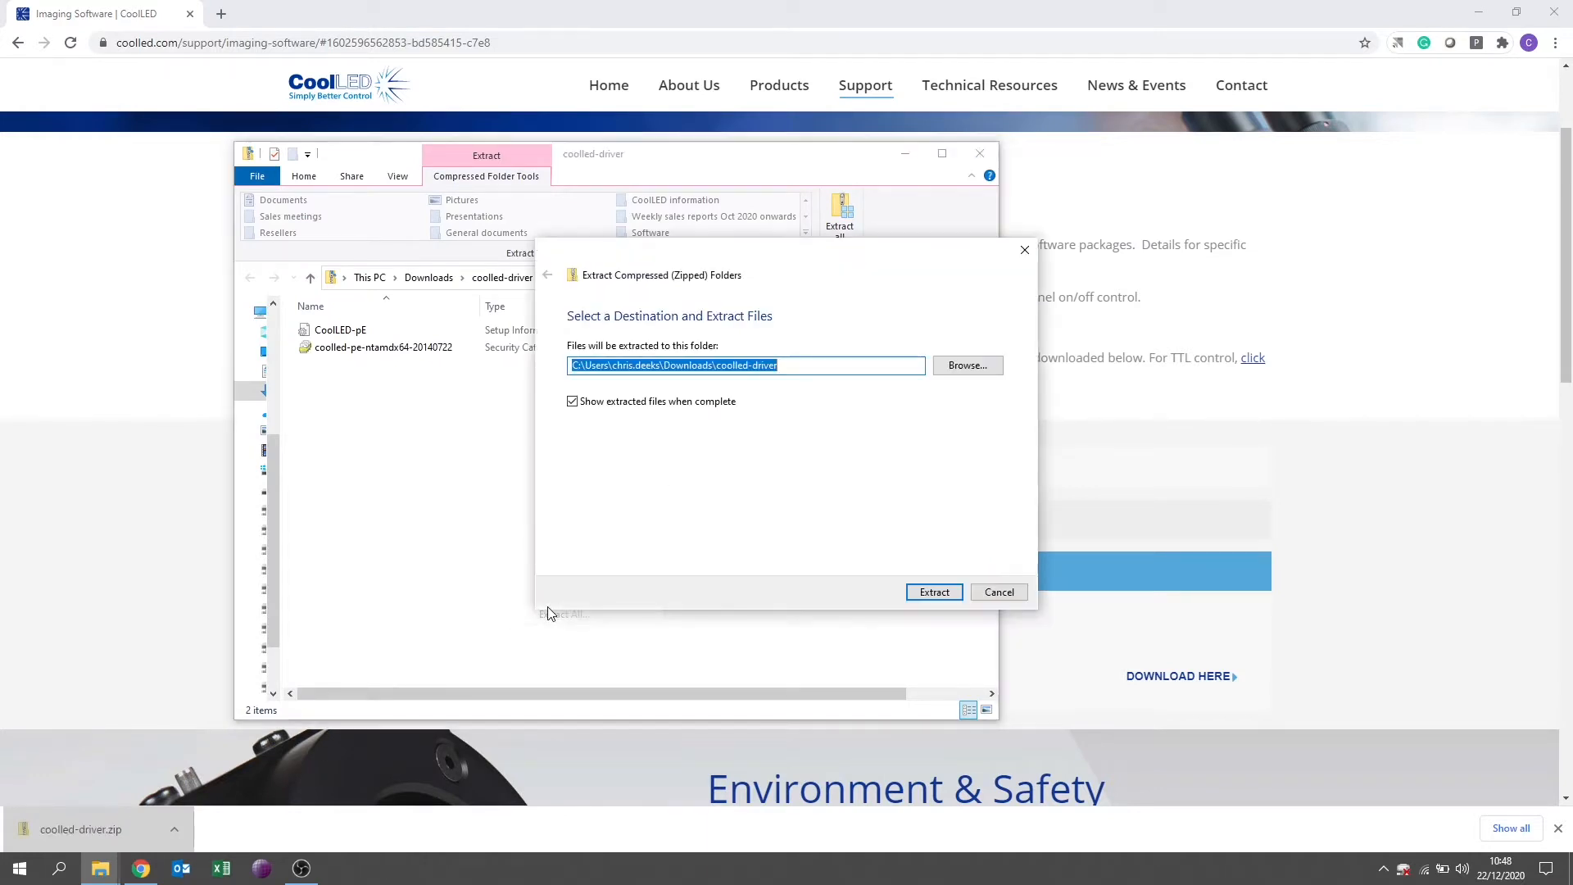
pyautogui.click(983, 369)
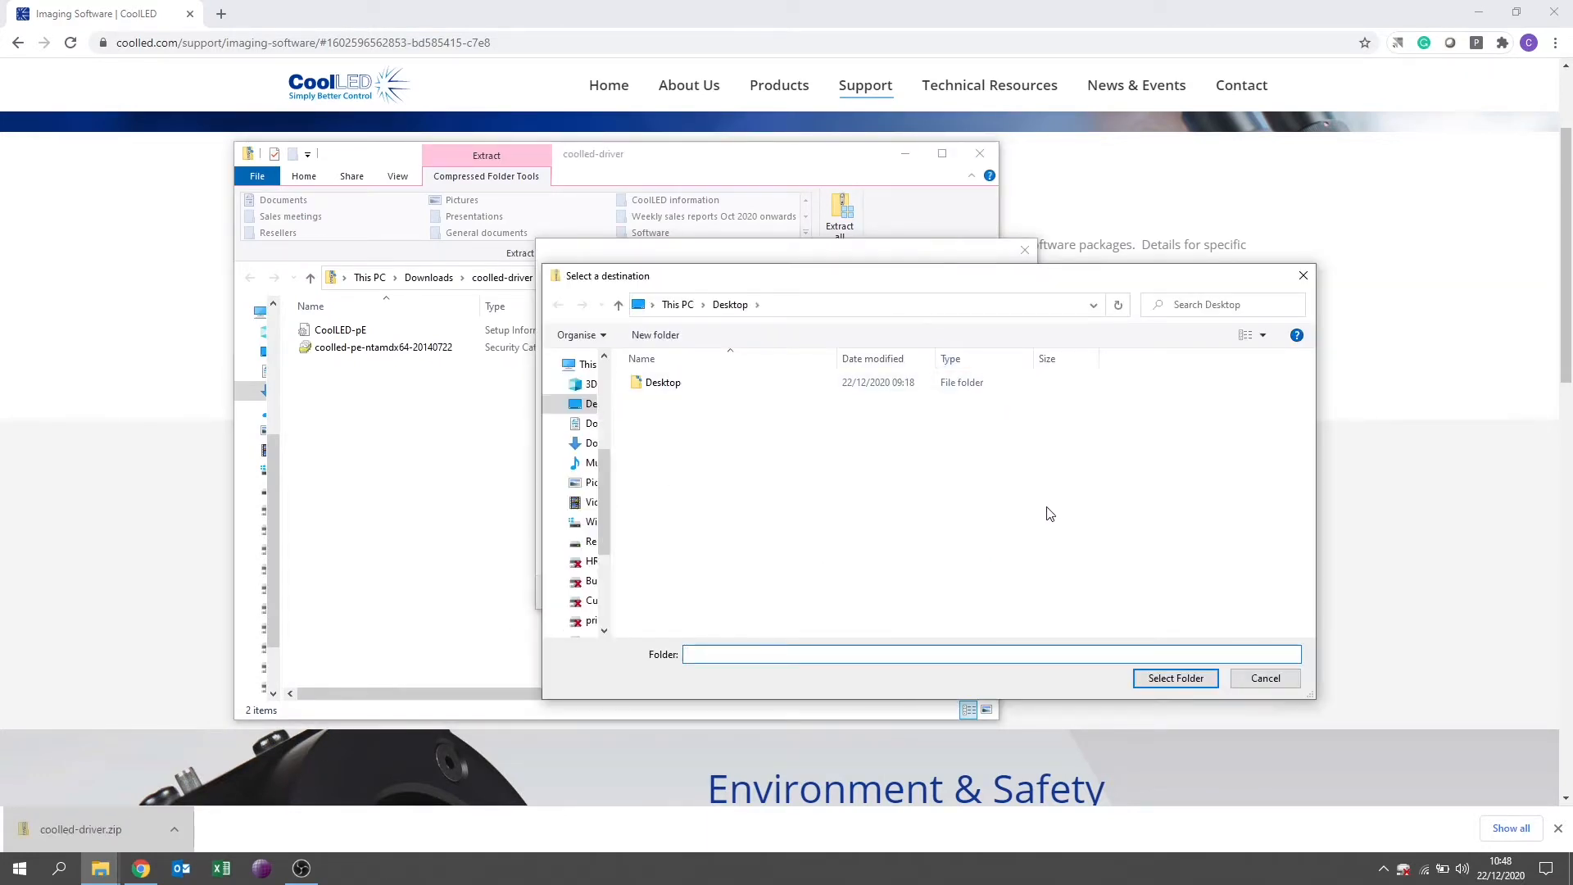
pyautogui.click(1167, 679)
pyautogui.click(934, 592)
pyautogui.click(981, 155)
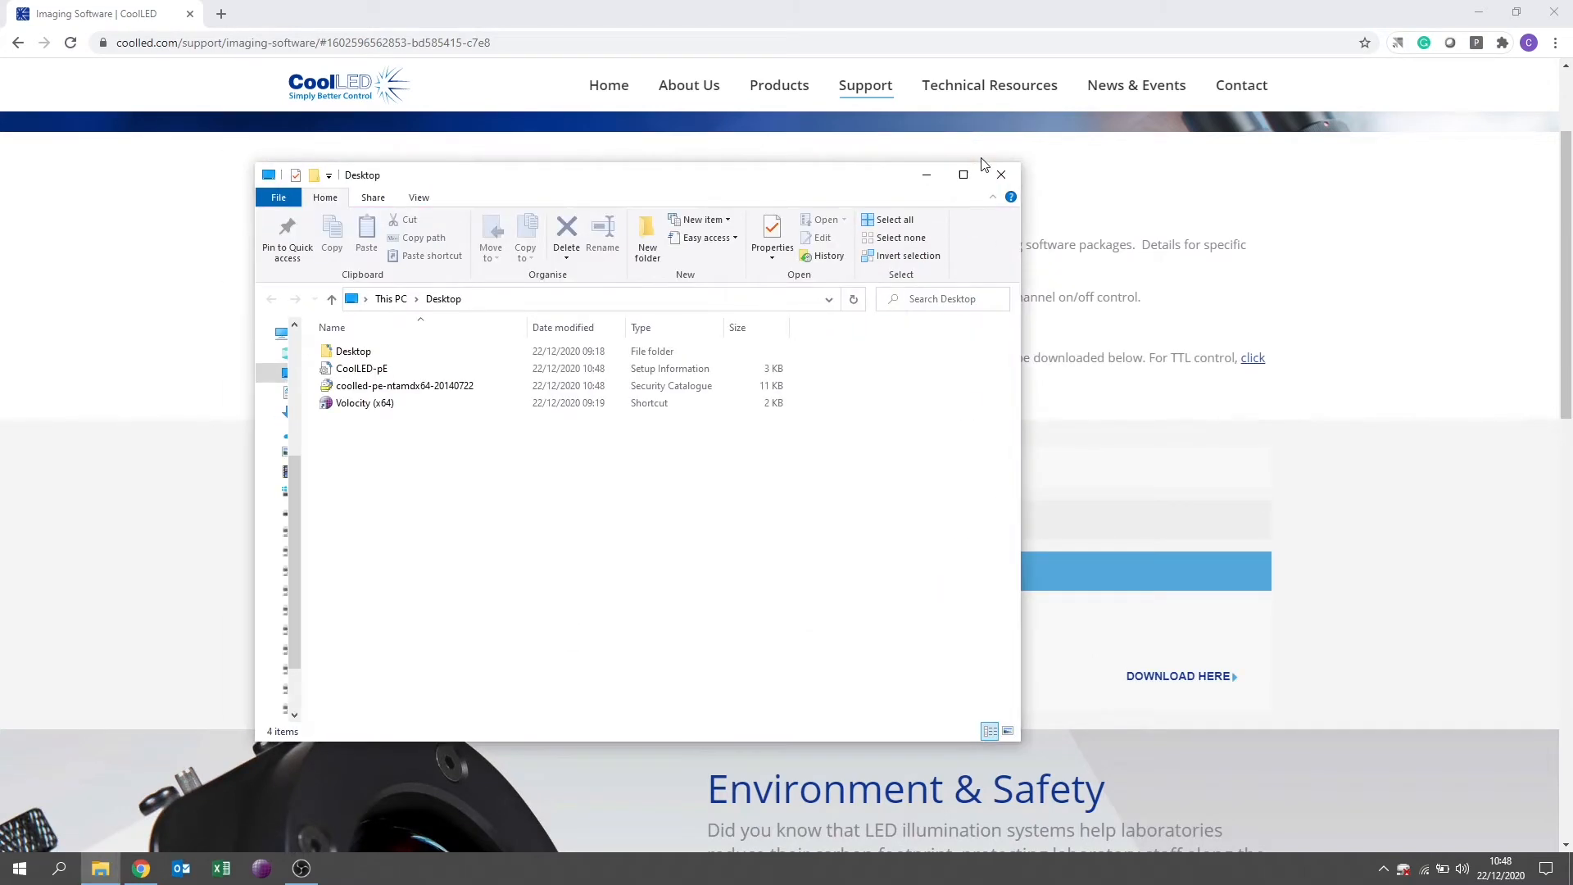
pyautogui.click(1002, 175)
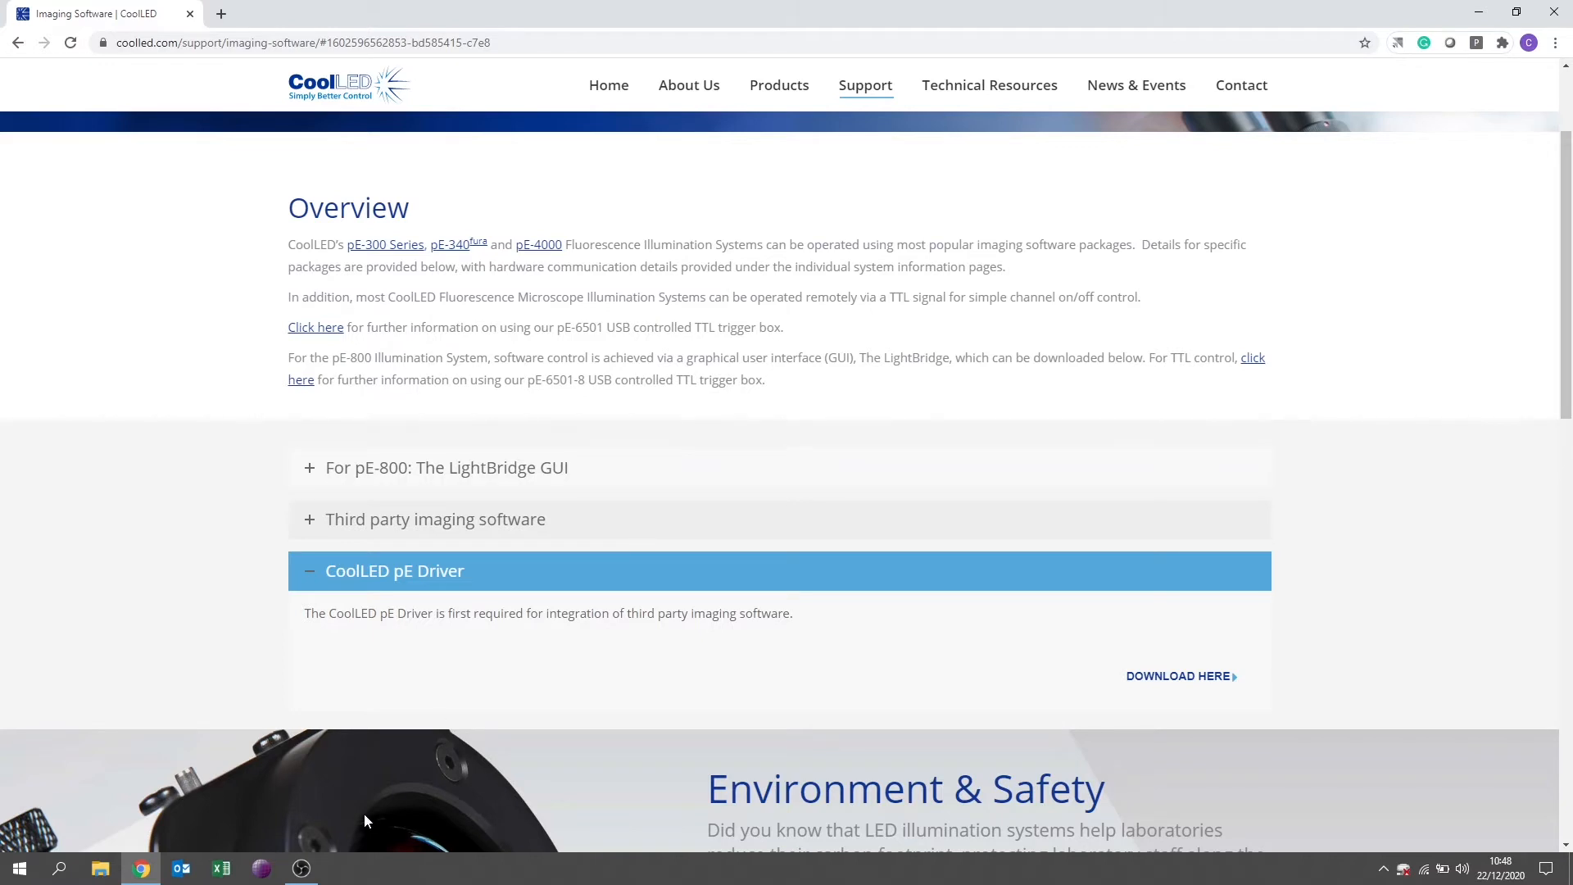
# Open Device Manager and check the CoolLED USB virtual serial ports under Ports (COM & LPT).
pyautogui.press('super')
pyautogui.write('dev')
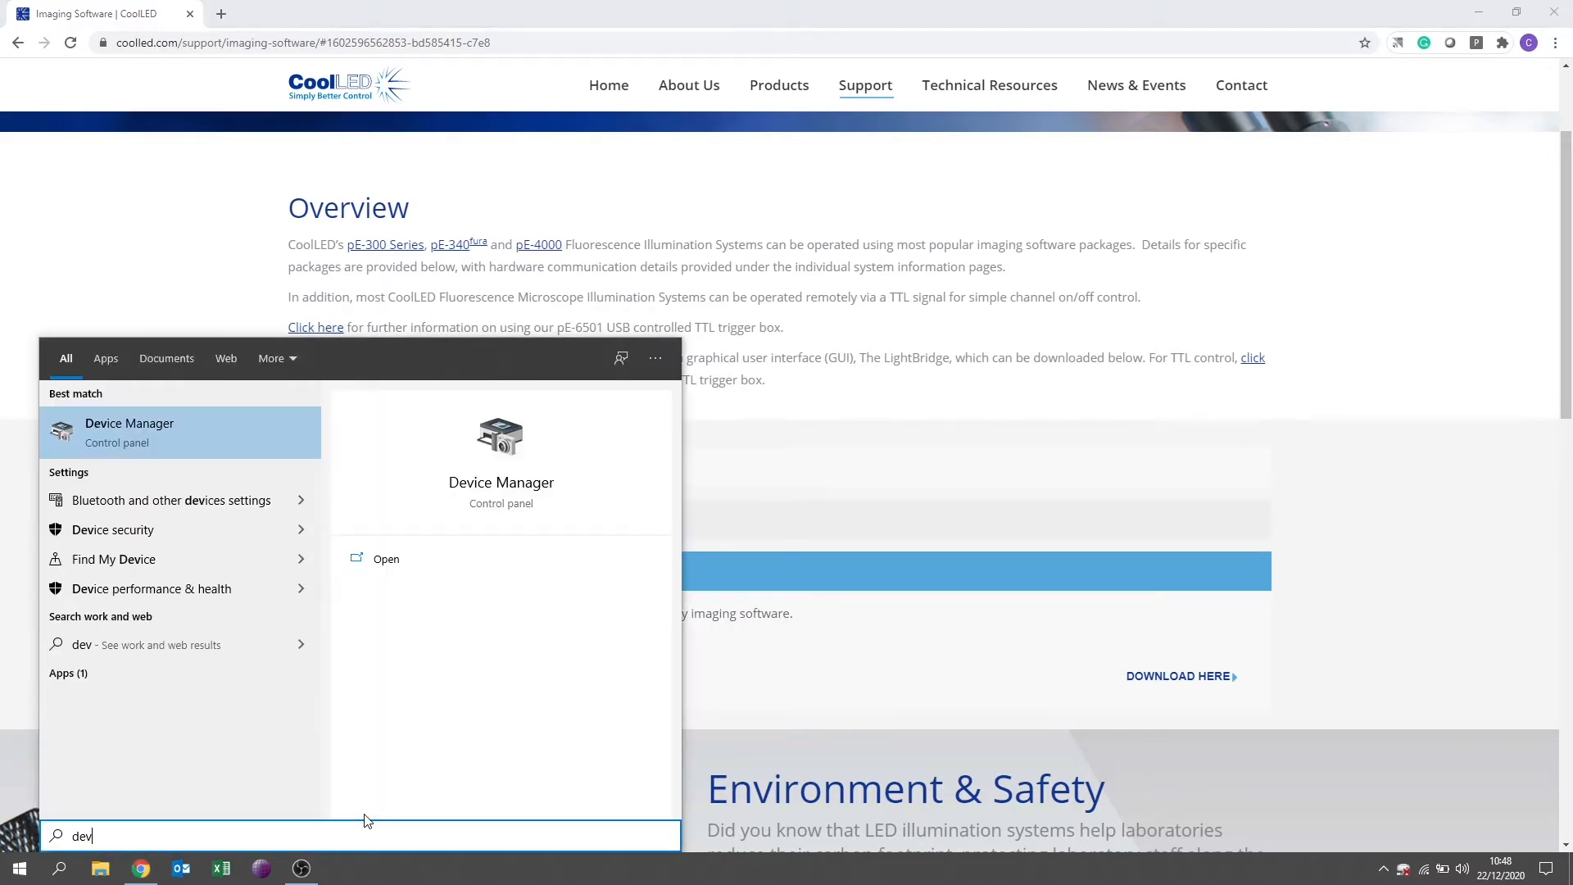
pyautogui.press('Return')
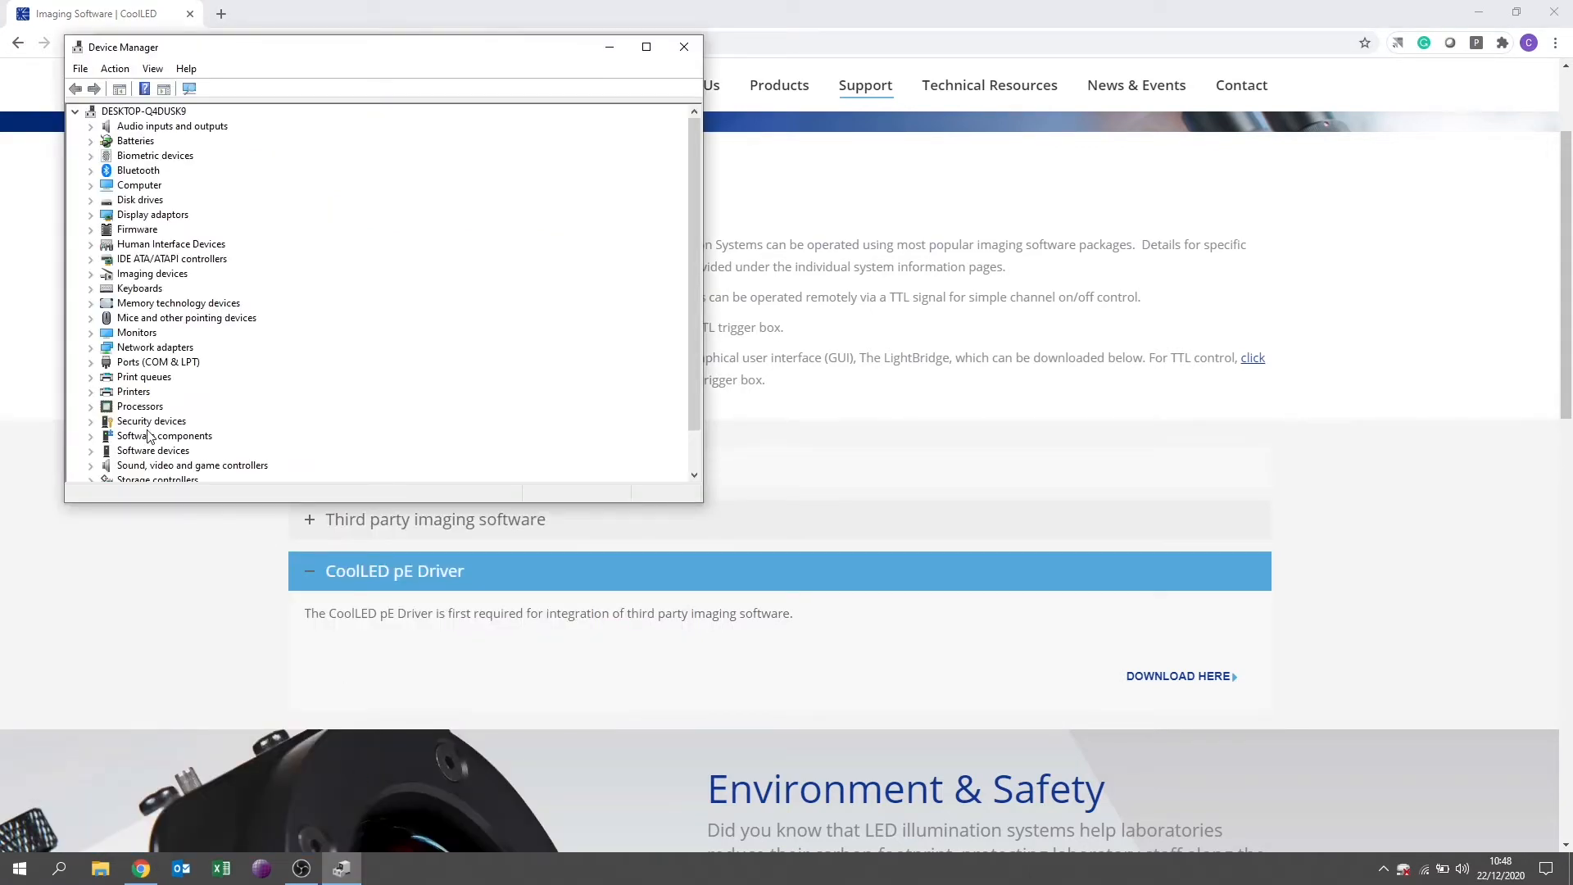
pyautogui.click(91, 362)
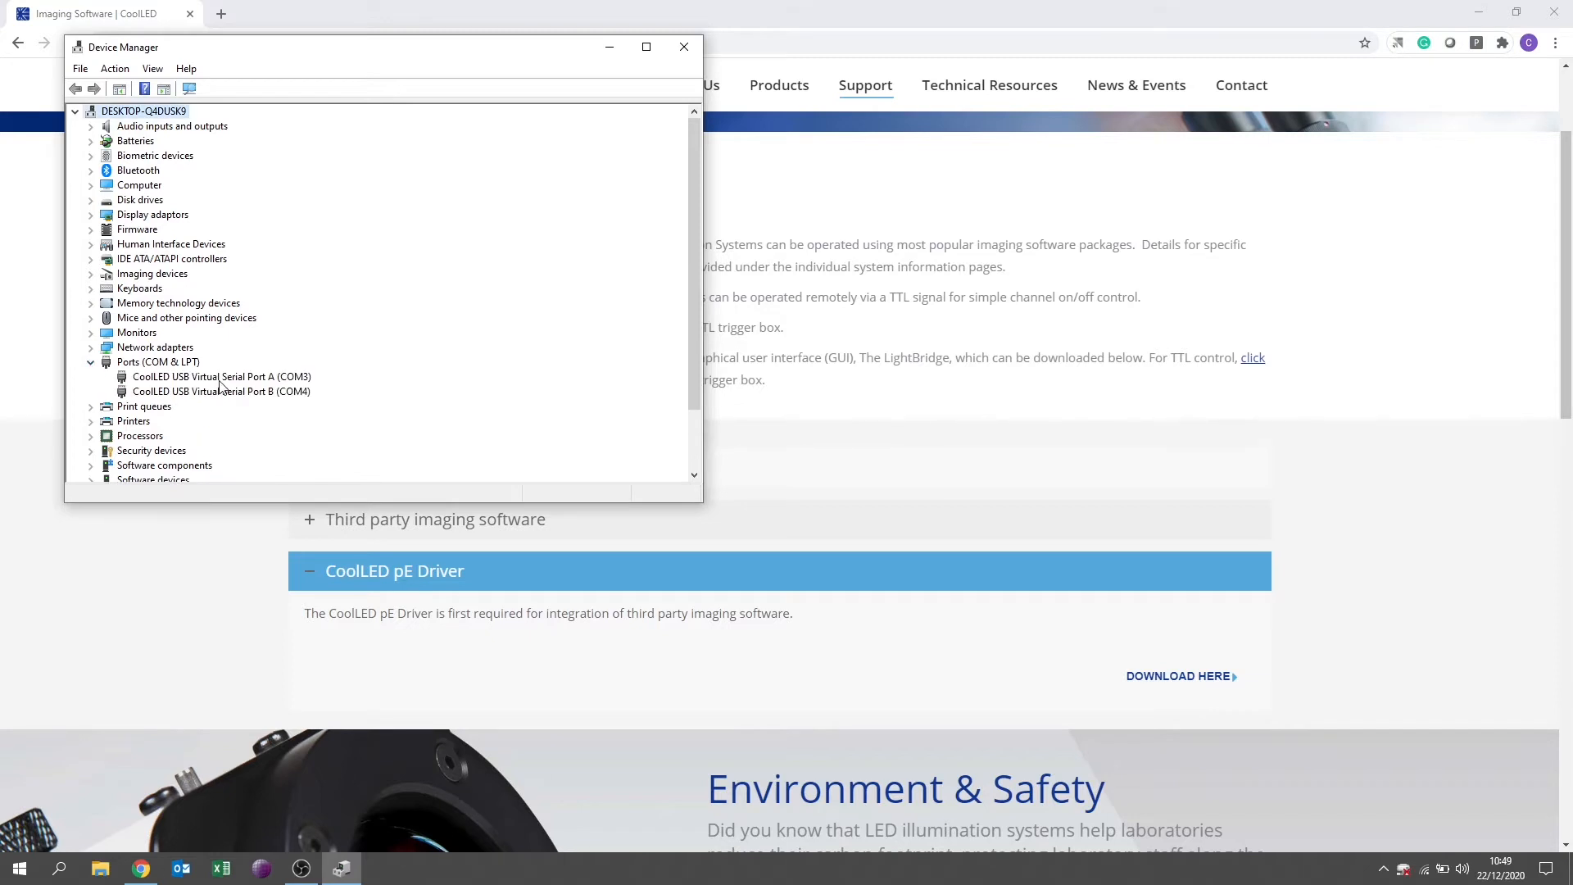
pyautogui.click(278, 377)
pyautogui.click(264, 393)
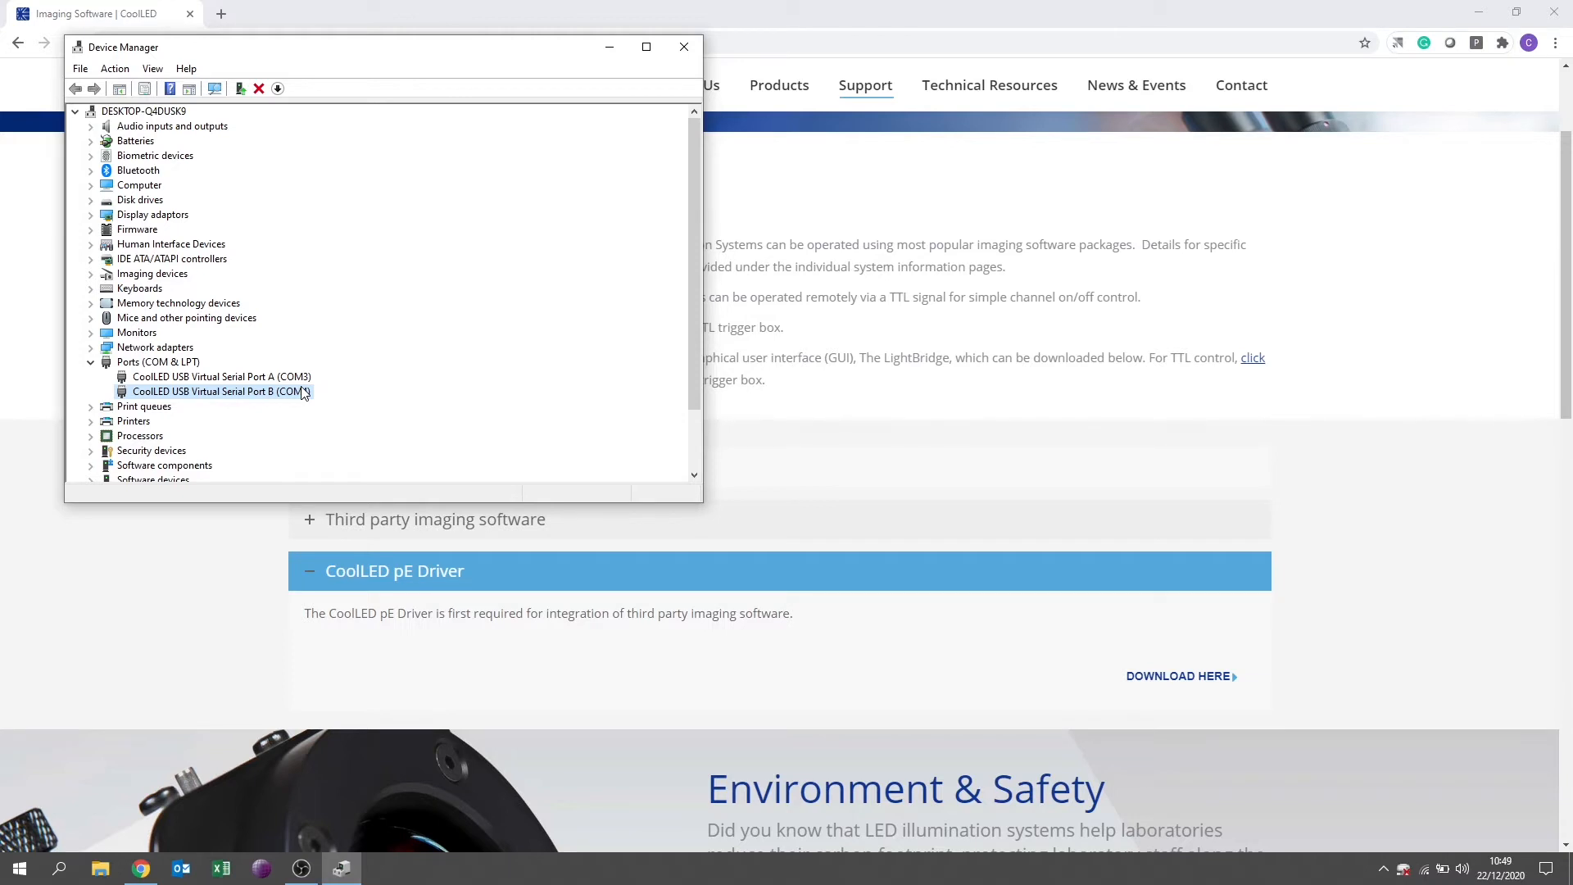
# Look at the driver update option for CoolLED USB Virtual Serial Port A without running it.
pyautogui.click(149, 378)
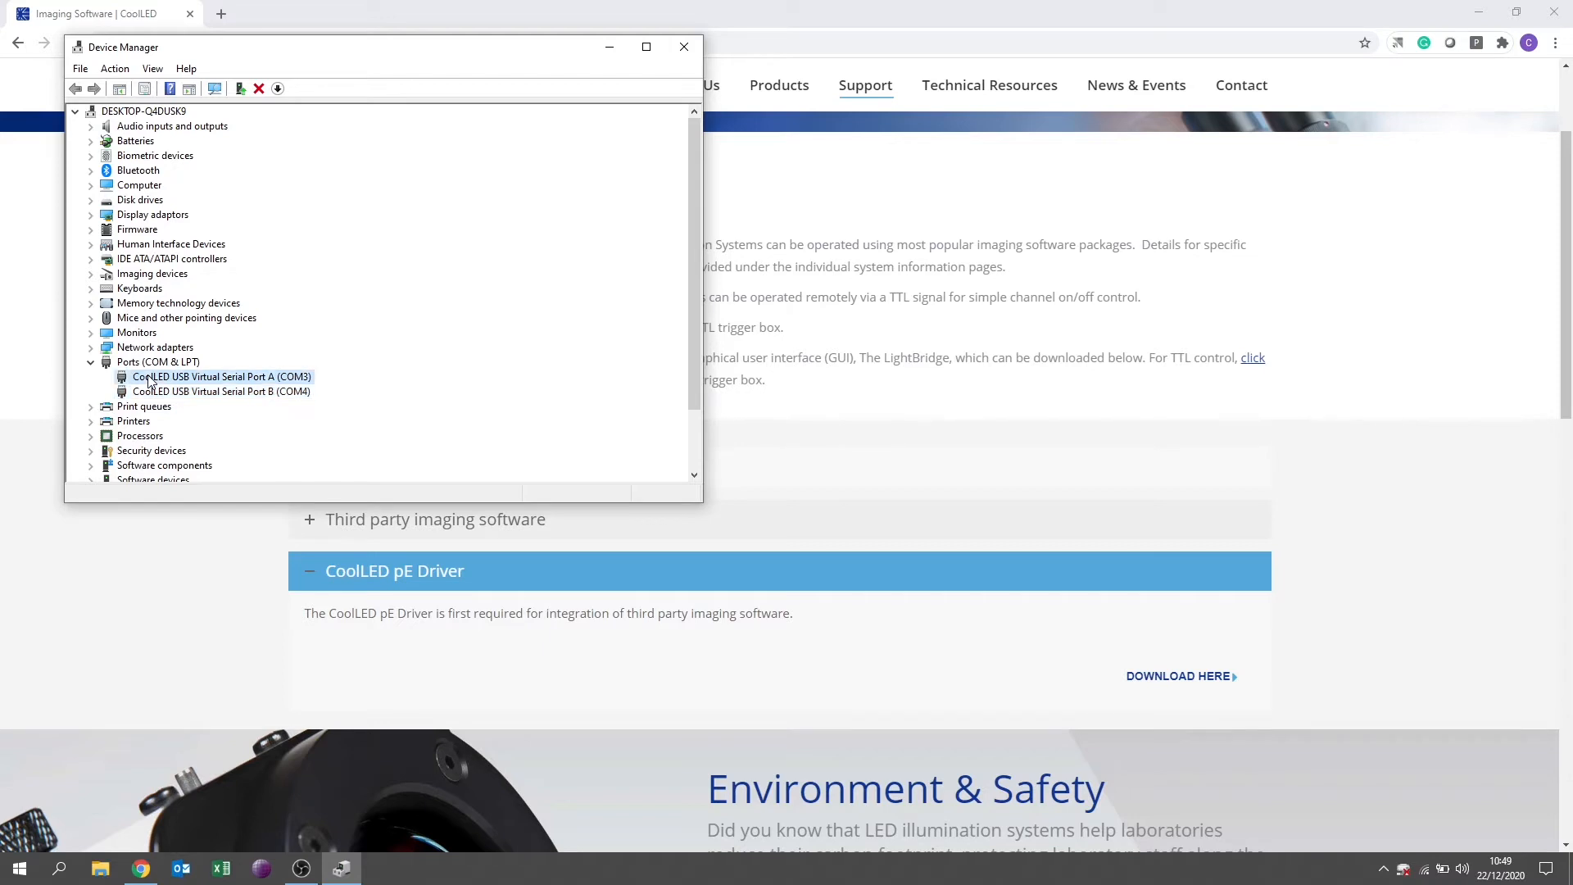
pyautogui.rightClick(150, 381)
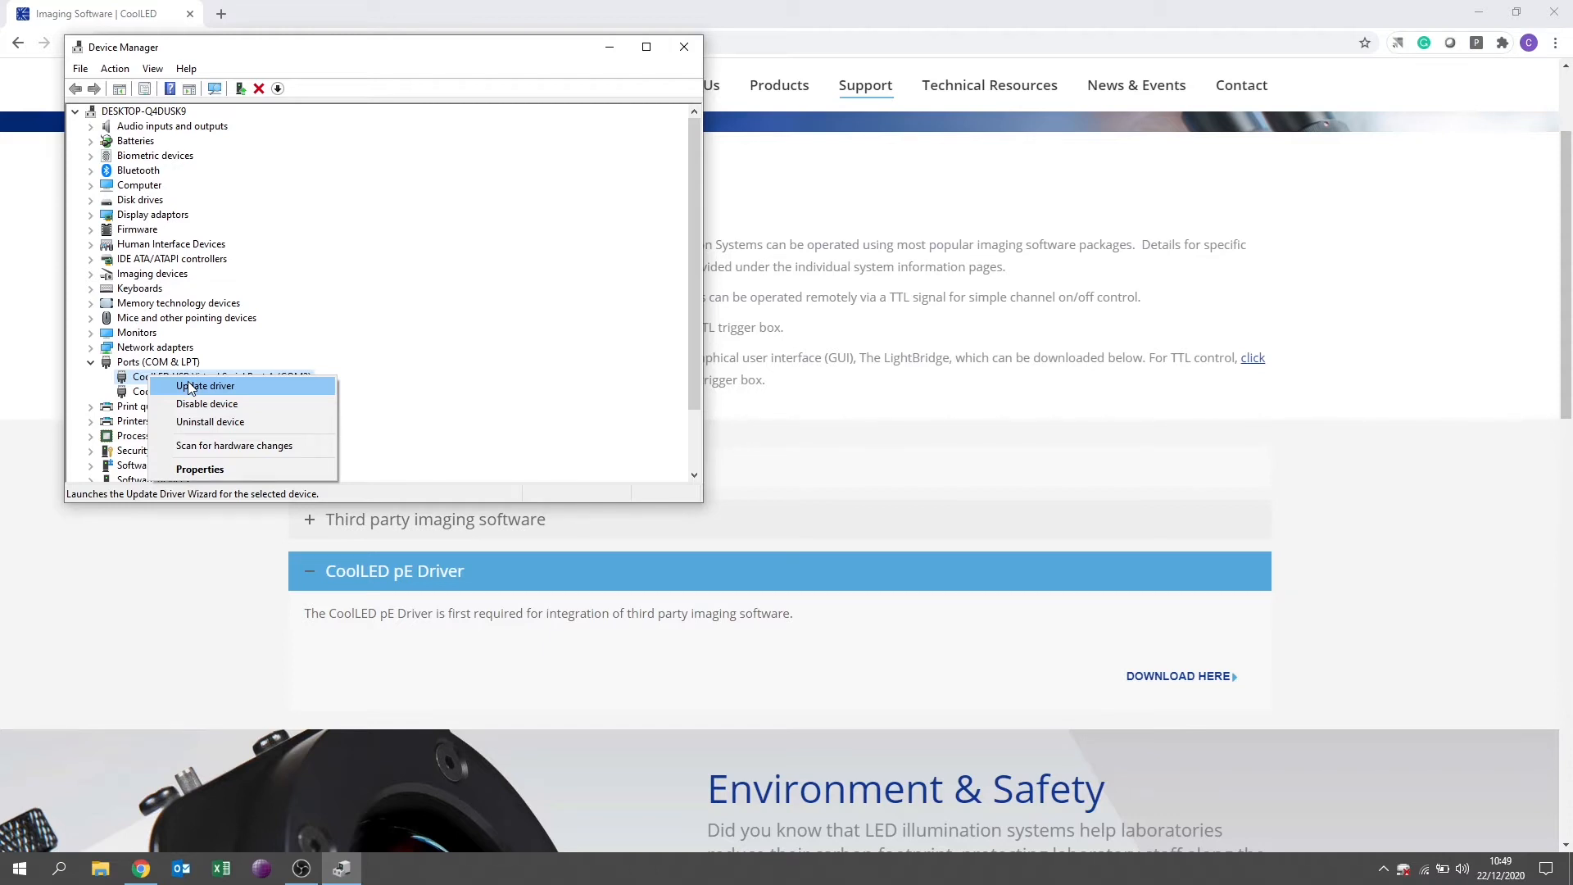
pyautogui.click(141, 394)
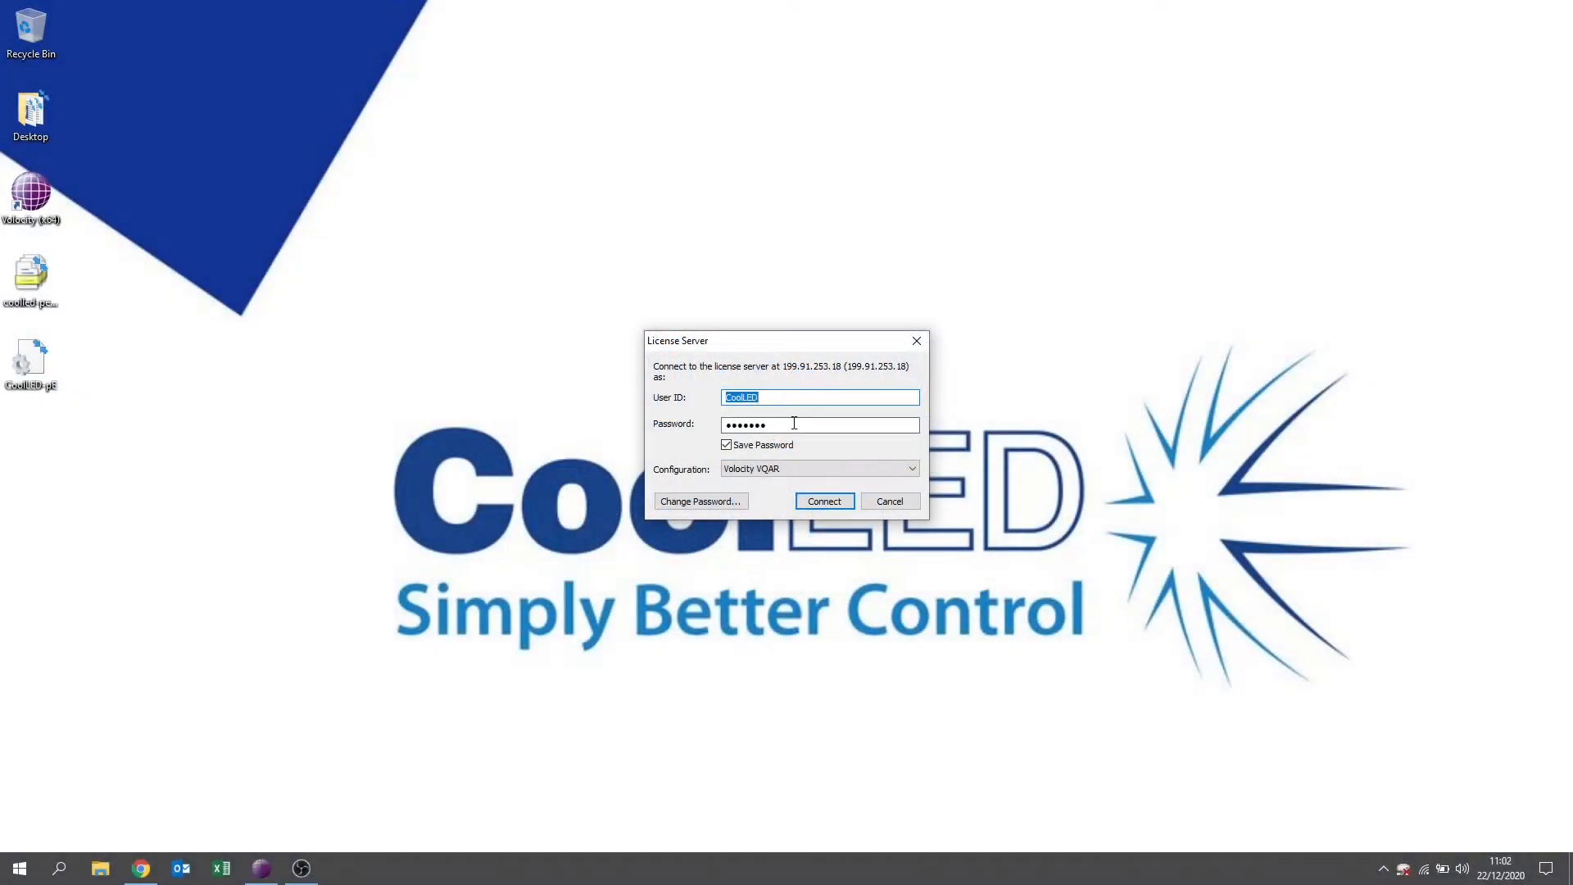
# Connect Volocity to its license server with the saved login and create a new library named pE-300ultra.
pyautogui.click(816, 502)
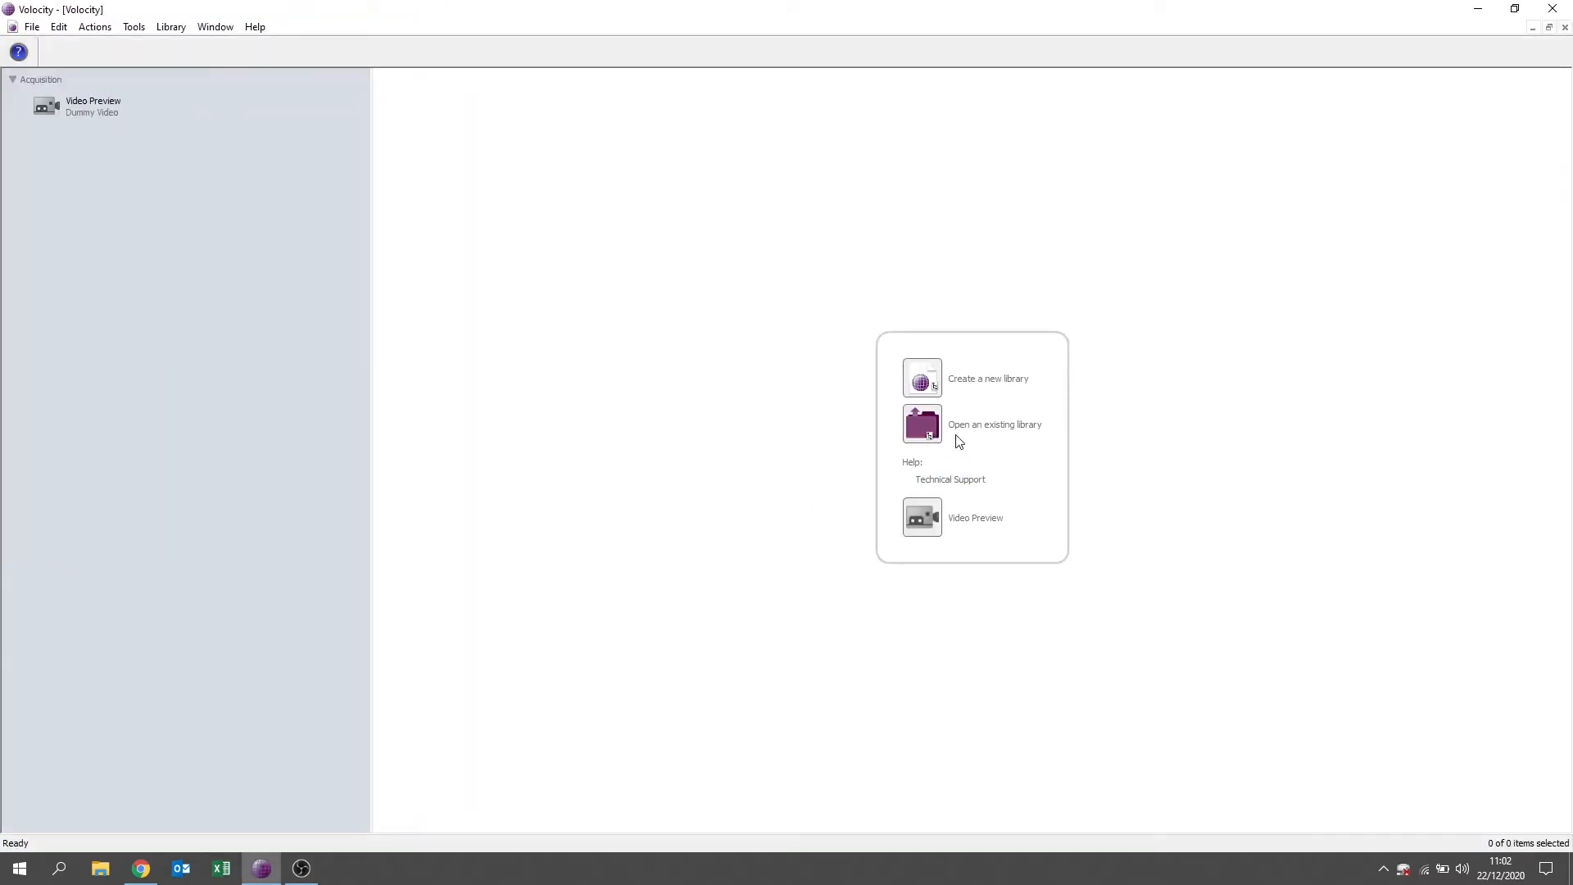
pyautogui.click(991, 383)
pyautogui.write('pE-300ultra')
pyautogui.press('Return')
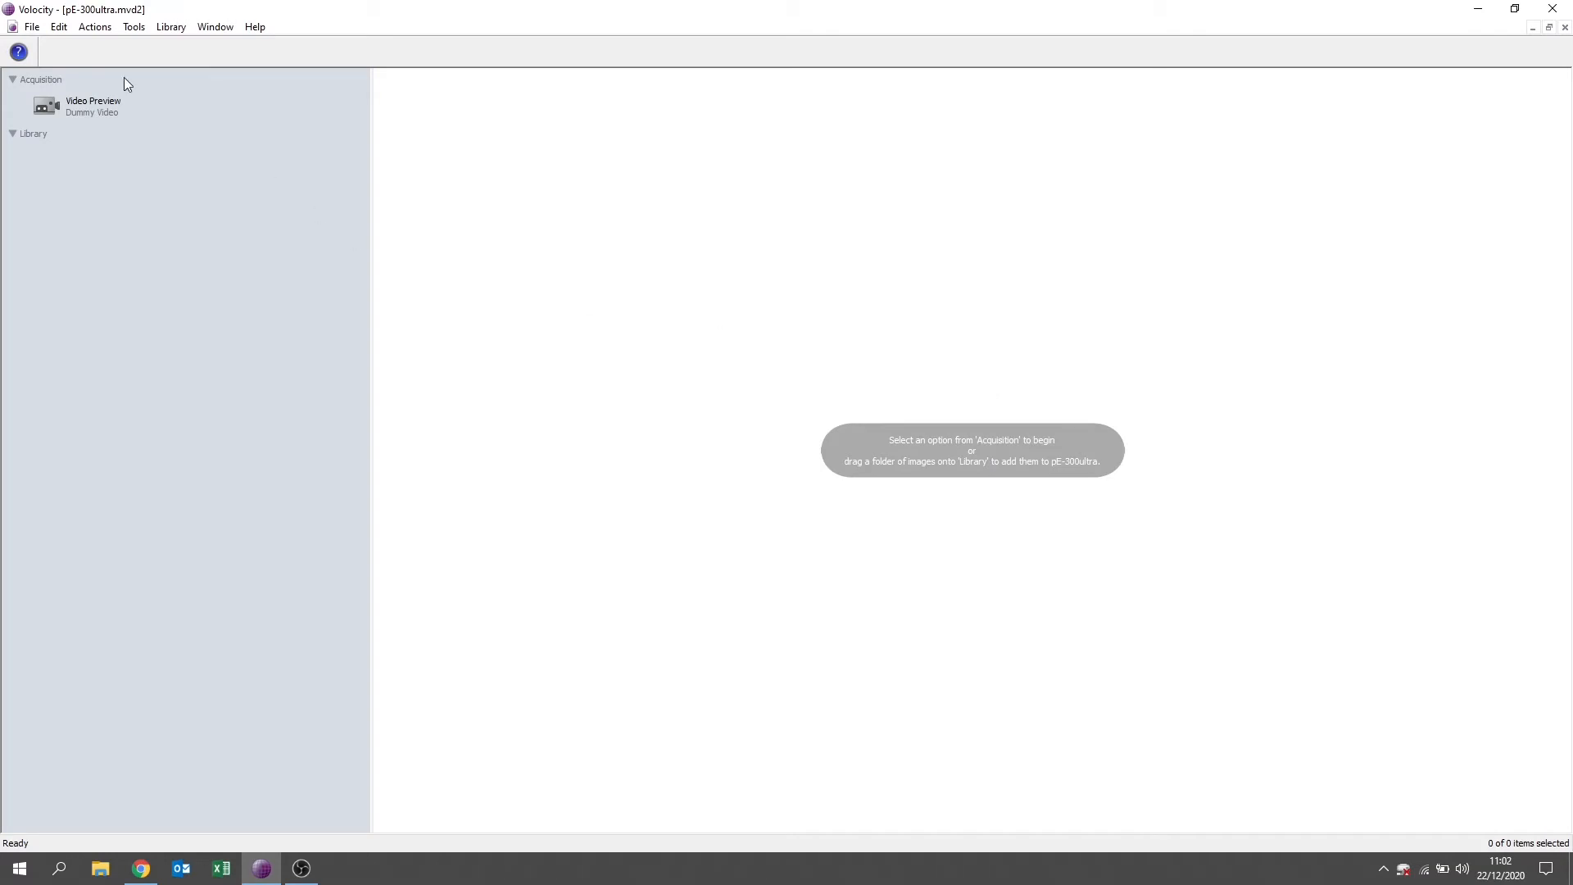
# In the serial port preferences, assign the CoolLED device to COM3.
pyautogui.click(67, 30)
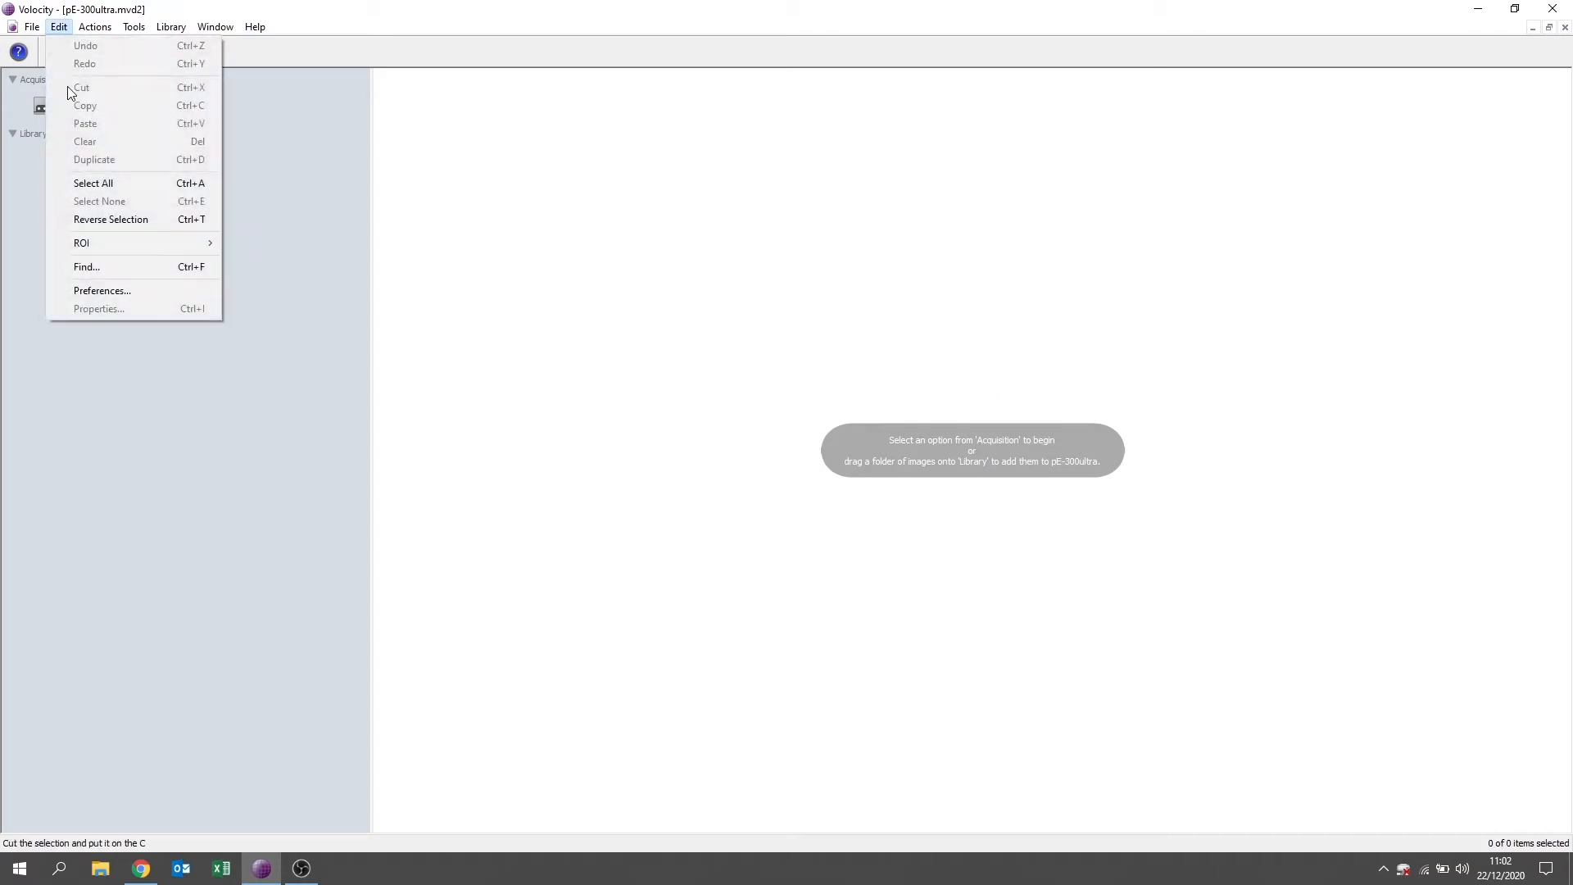
pyautogui.click(90, 291)
pyautogui.moveTo(642, 363); pyautogui.dragTo(637, 454)
pyautogui.click(607, 413)
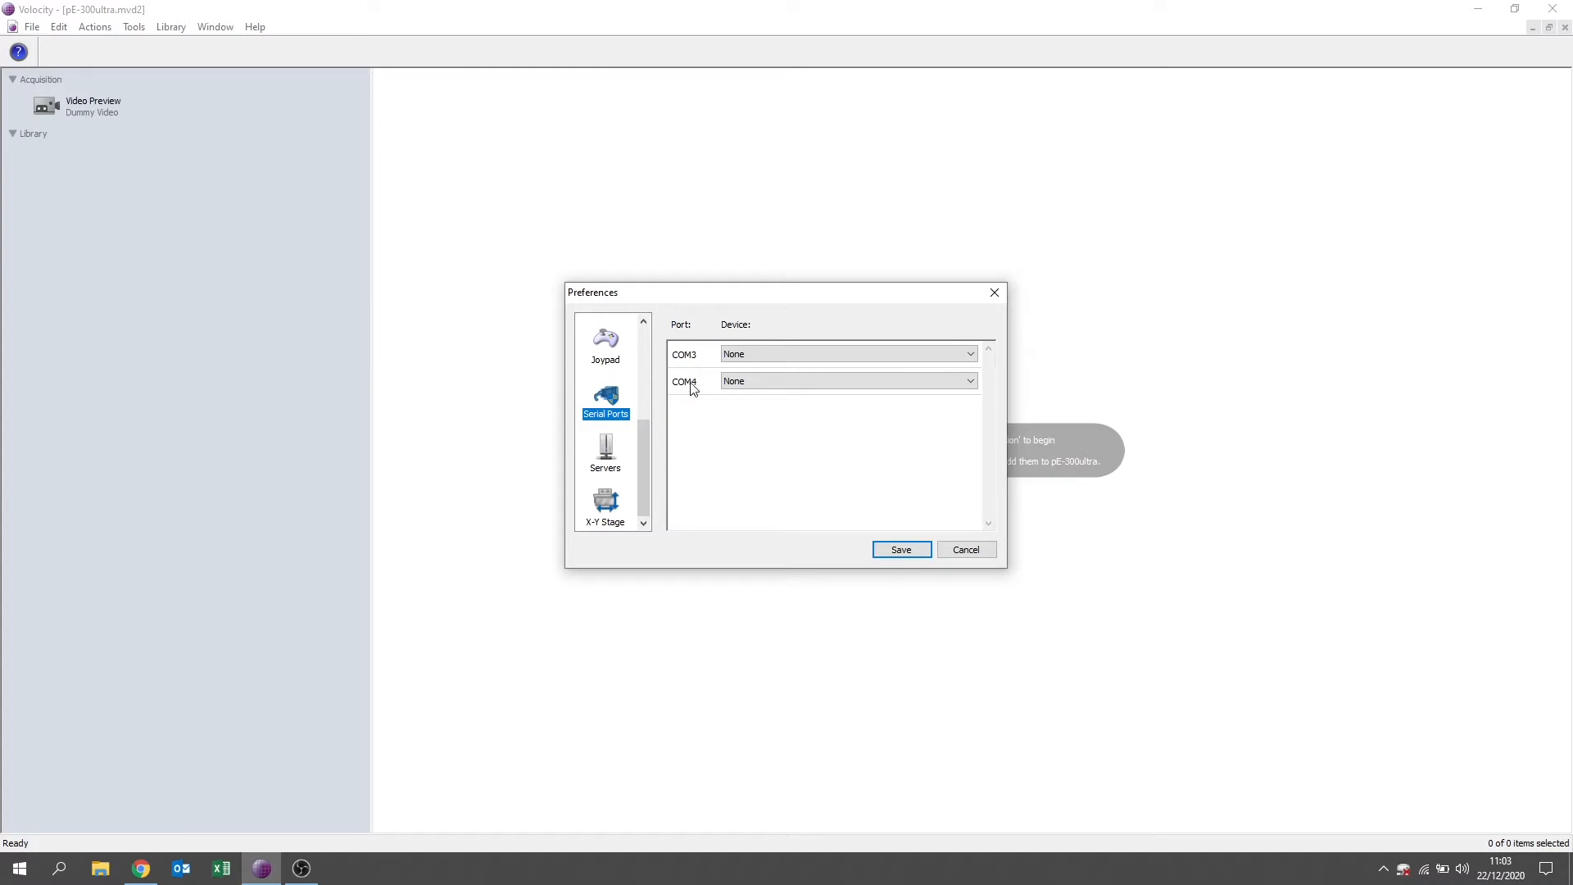
pyautogui.click(733, 355)
pyautogui.click(746, 410)
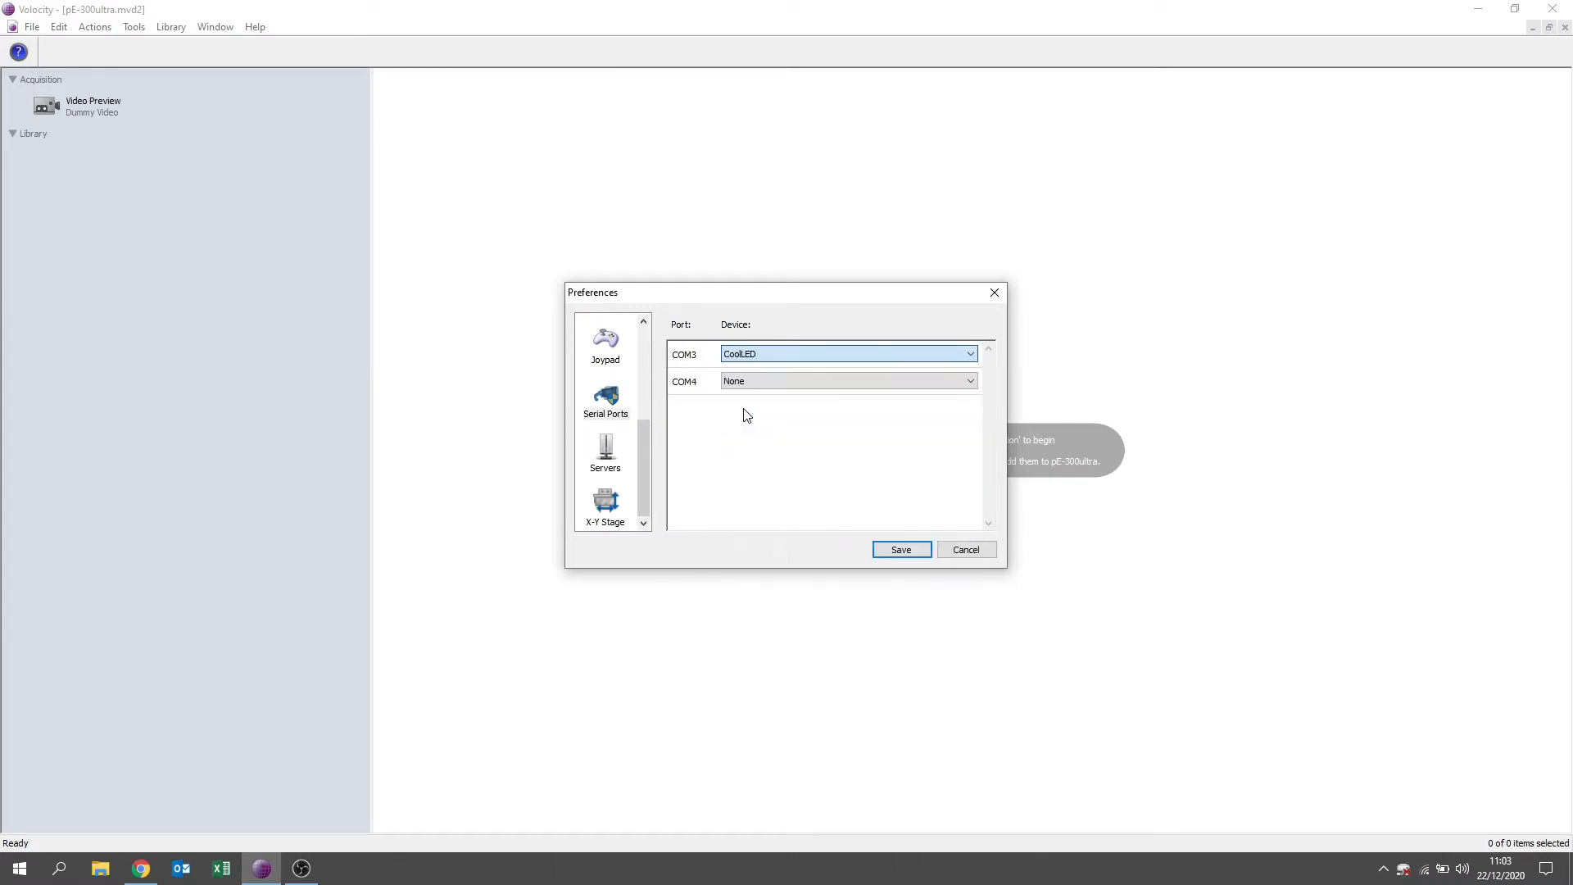
# In the device preferences, enable CoolLED with its Shutter, Channels and Channel 1, 2 and 3 Intensity controls.
pyautogui.moveTo(645, 469); pyautogui.dragTo(647, 347)
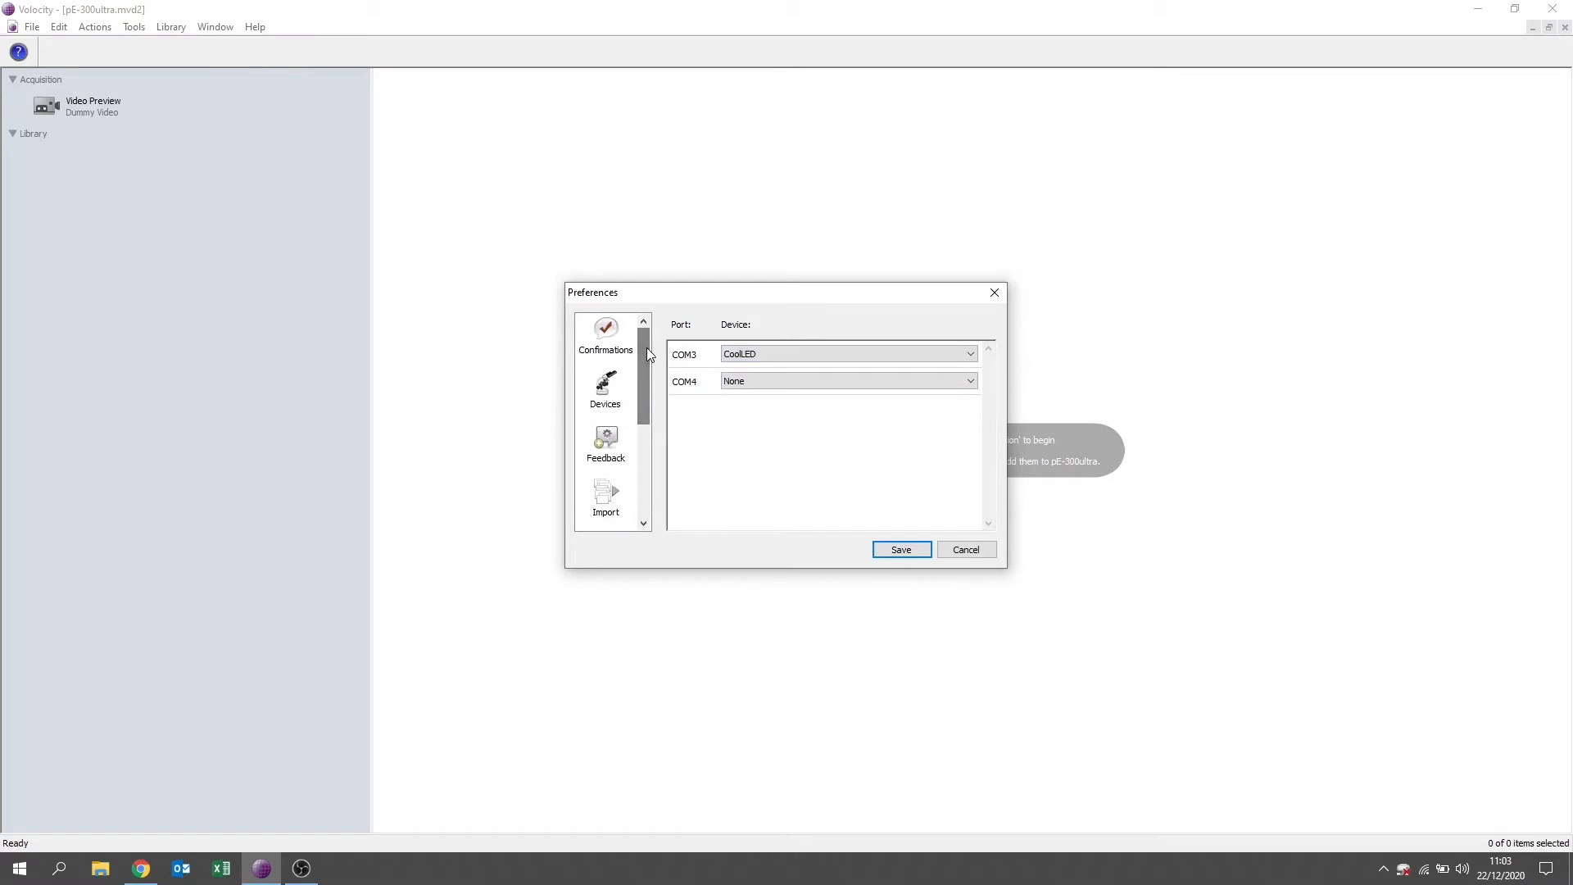
pyautogui.click(607, 390)
pyautogui.moveTo(983, 375); pyautogui.dragTo(971, 491)
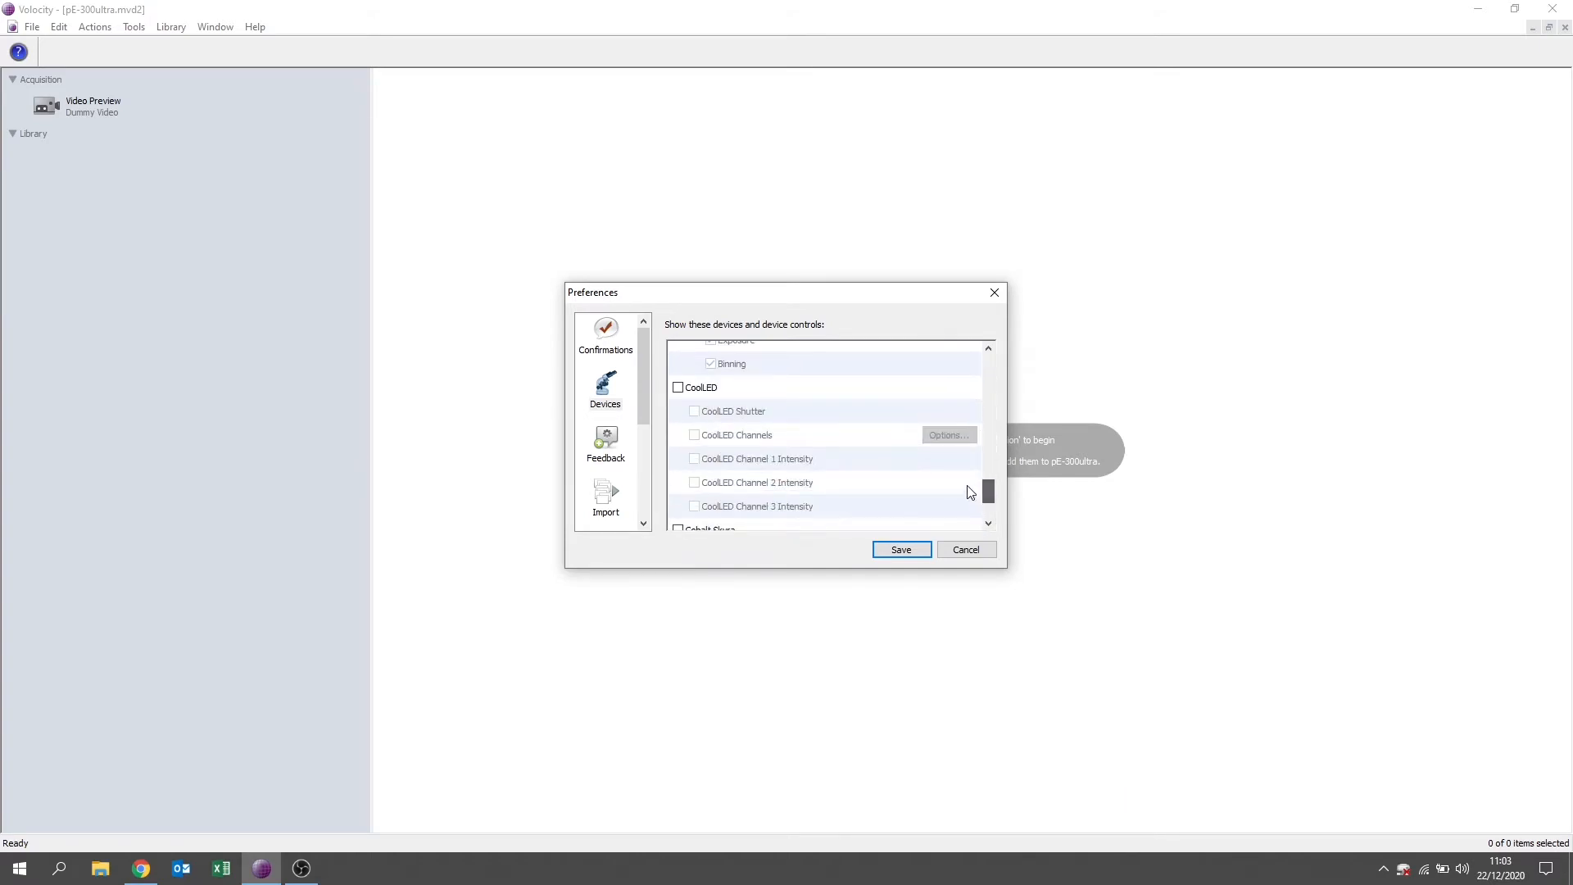
pyautogui.click(679, 388)
pyautogui.click(694, 411)
pyautogui.click(695, 435)
pyautogui.click(695, 459)
pyautogui.click(695, 483)
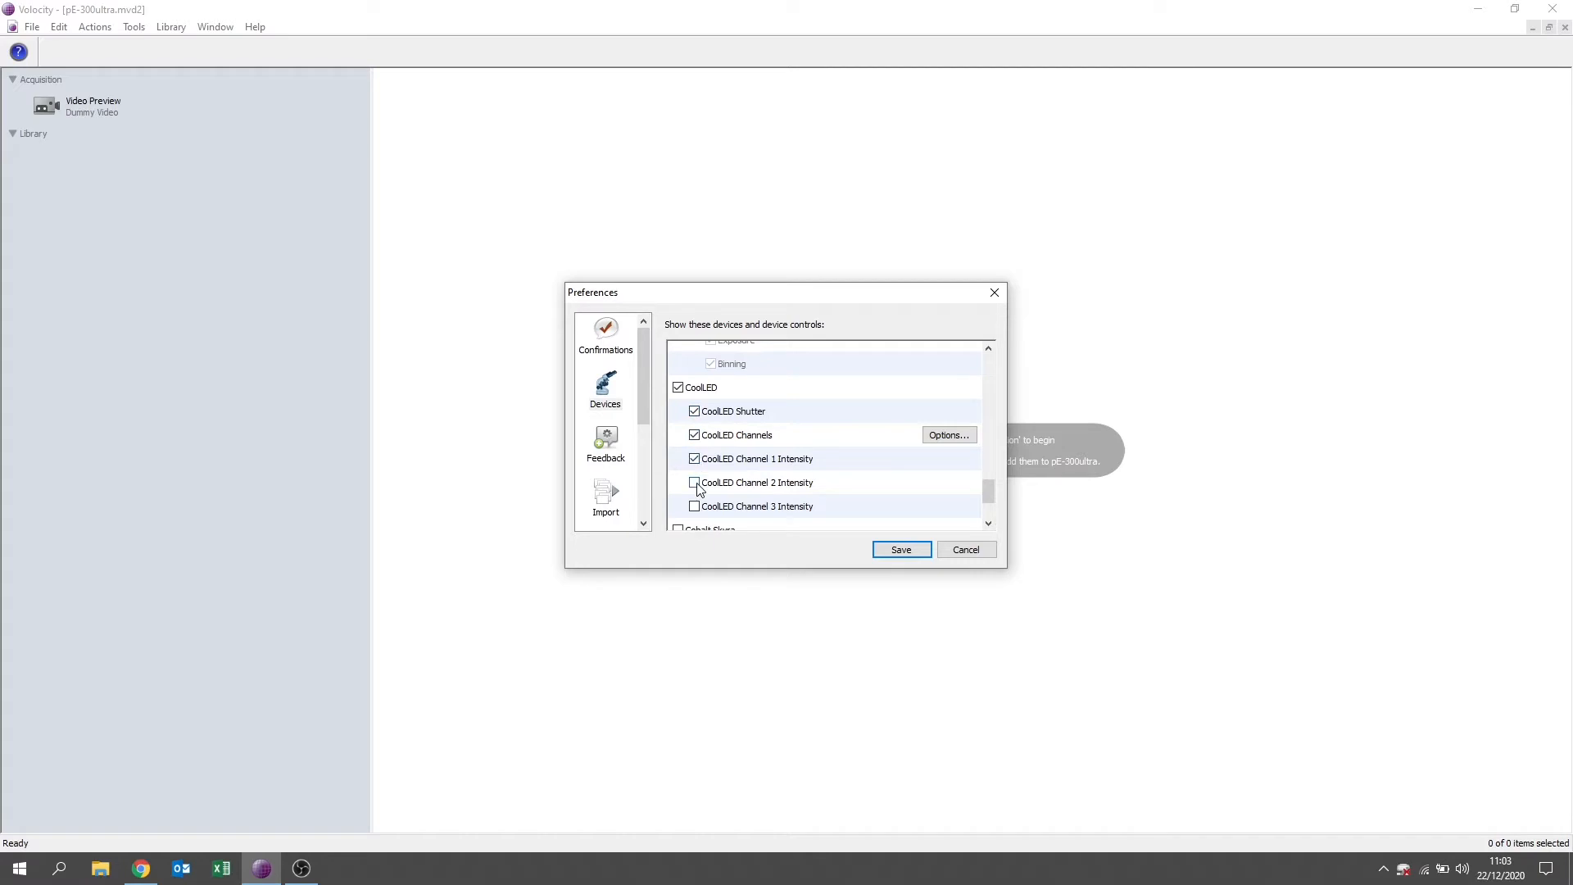
pyautogui.click(695, 507)
# Accept the CoolLED Channels setup with multiple LED lines selectable at a time, and save the preferences.
pyautogui.click(943, 439)
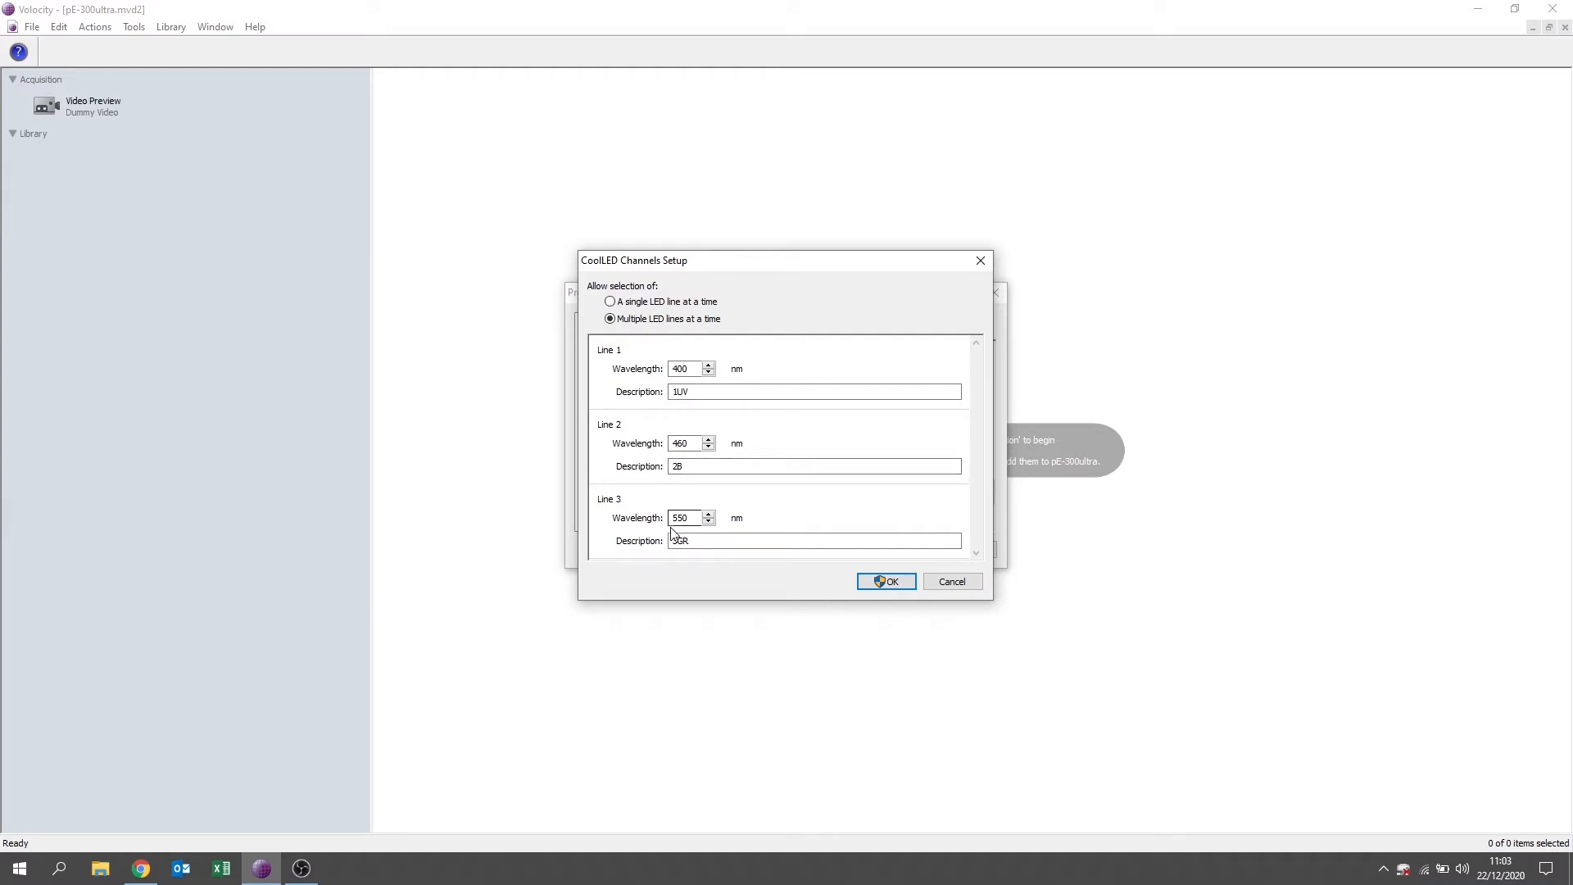
pyautogui.click(887, 582)
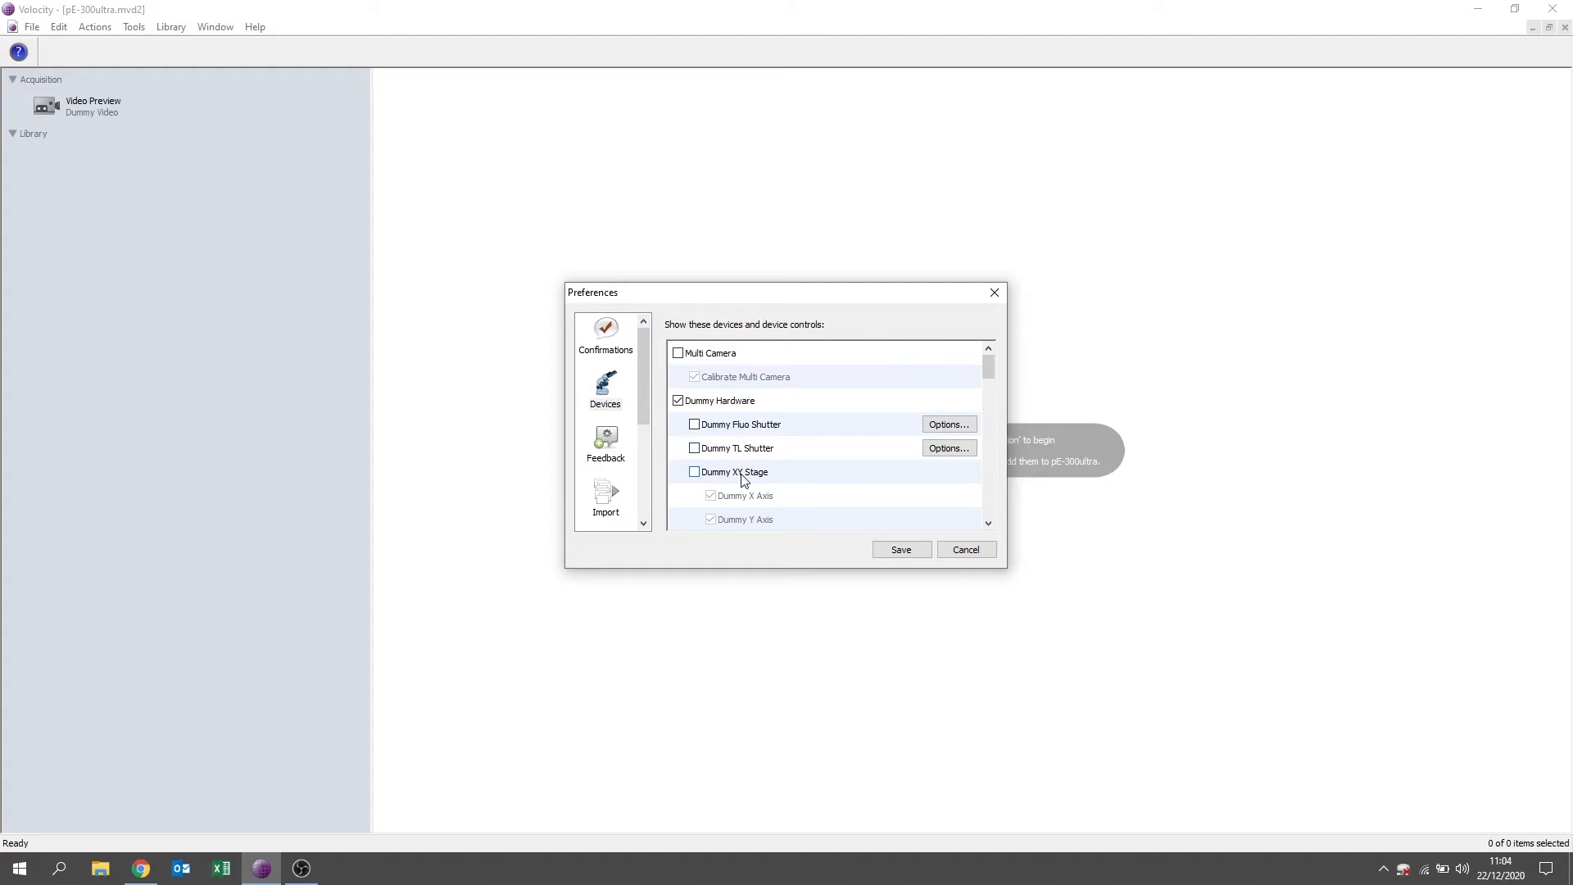
pyautogui.click(902, 551)
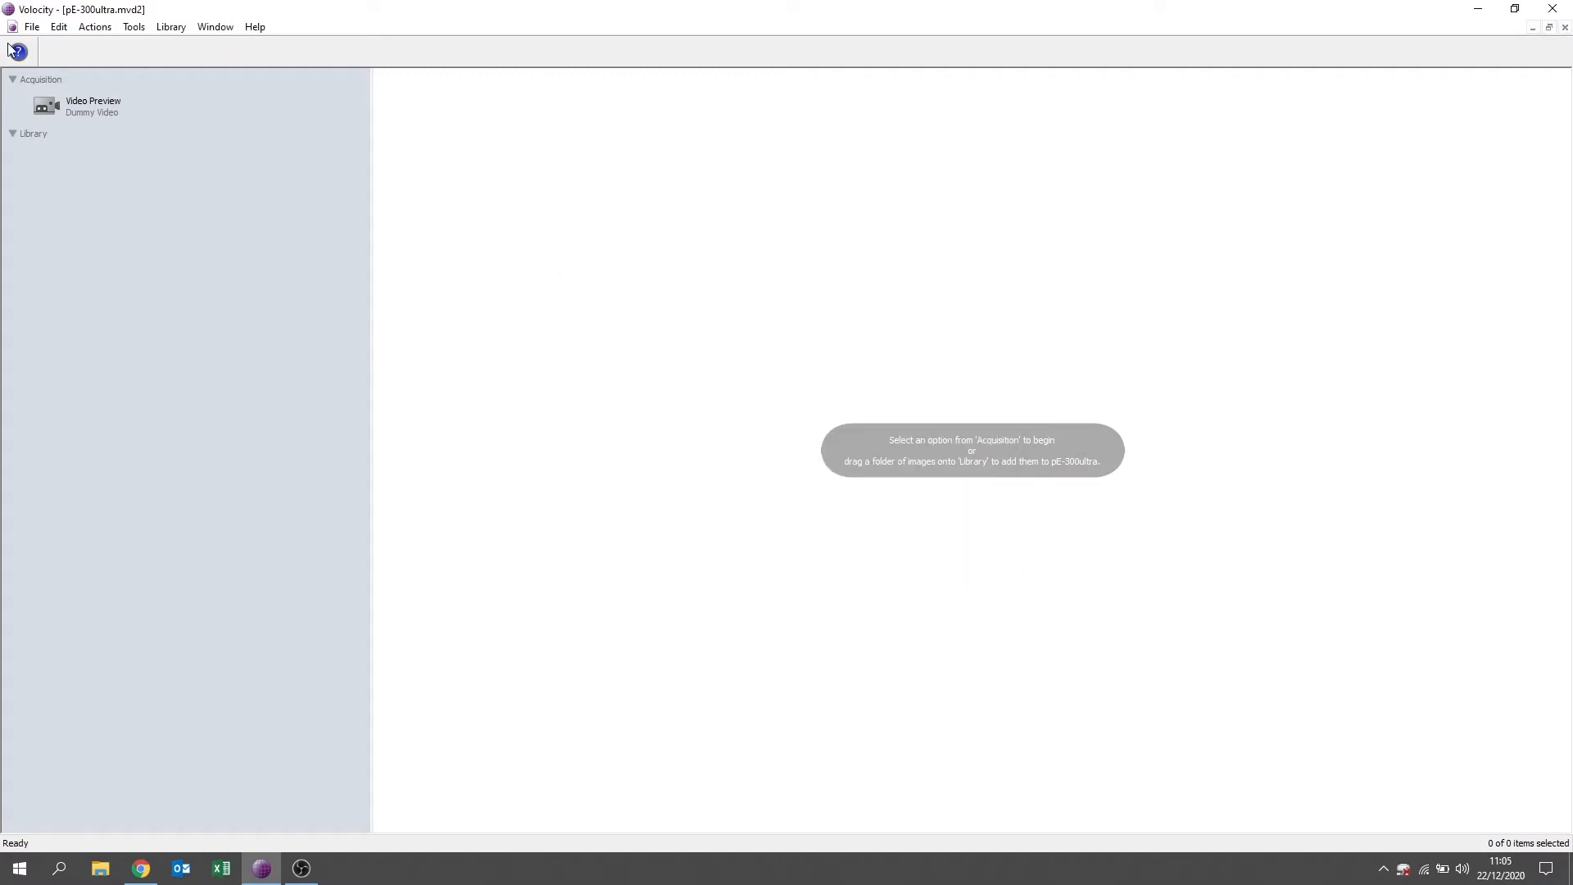
# Open the Video Preview and lower the Dummy Video brightness until the image is nearly black.
pyautogui.click(75, 107)
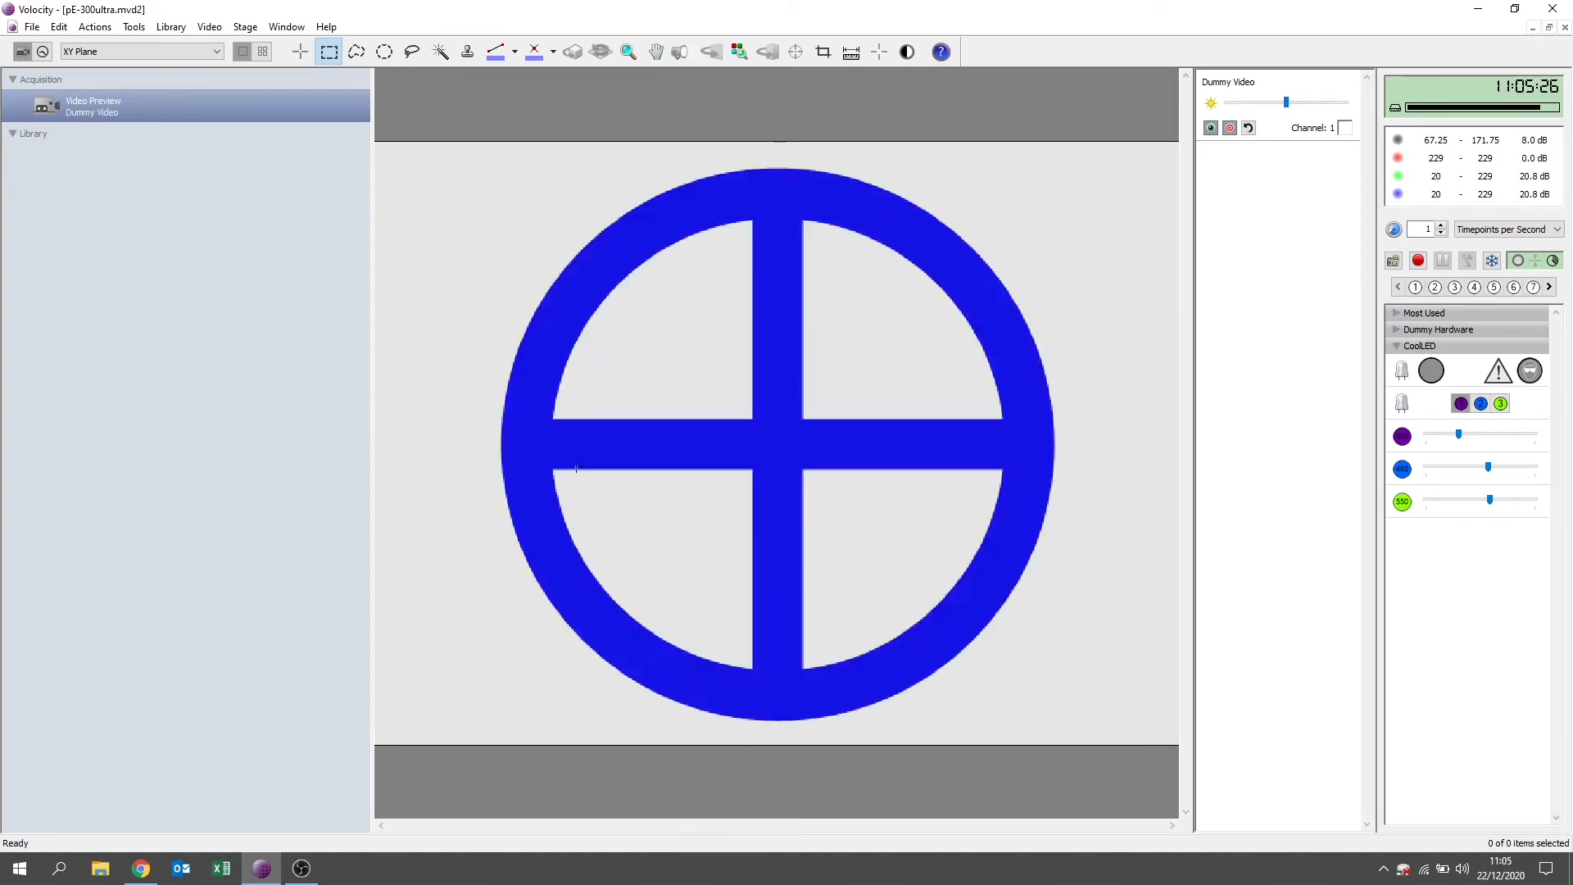
pyautogui.moveTo(1288, 107); pyautogui.dragTo(1246, 107)
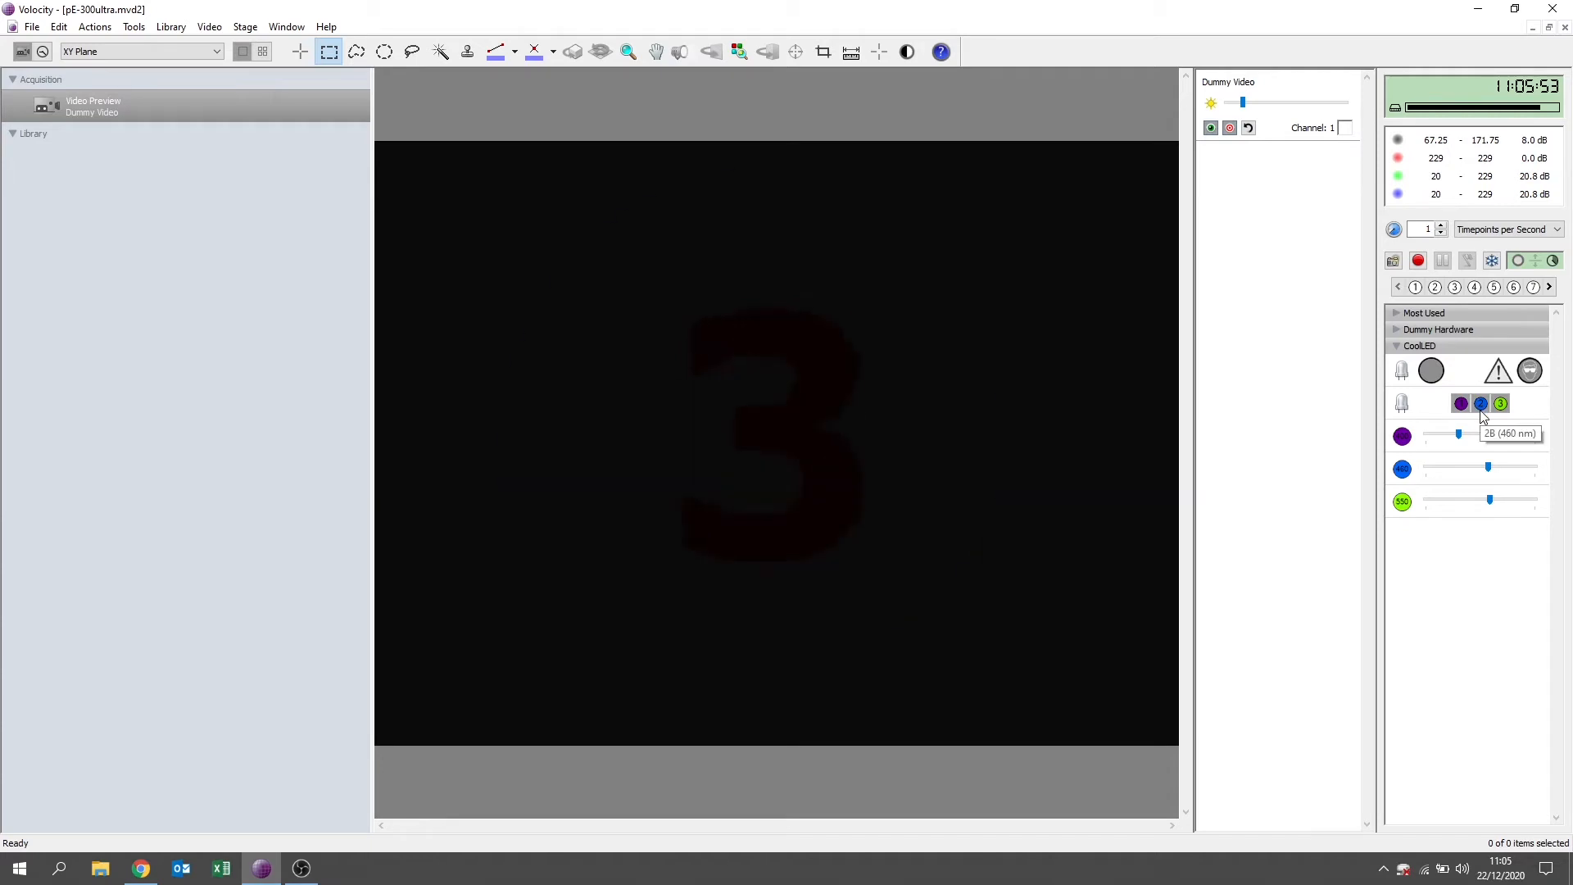
# Try the CoolLED output with only the 550 nm channel selected, raising the 460 nm intensity slightly and lowering the 550 nm intensity.
pyautogui.moveTo(1490, 467)
pyautogui.mouseDown()
pyautogui.moveTo(1461, 467)
pyautogui.moveTo(1492, 467)
pyautogui.mouseUp()
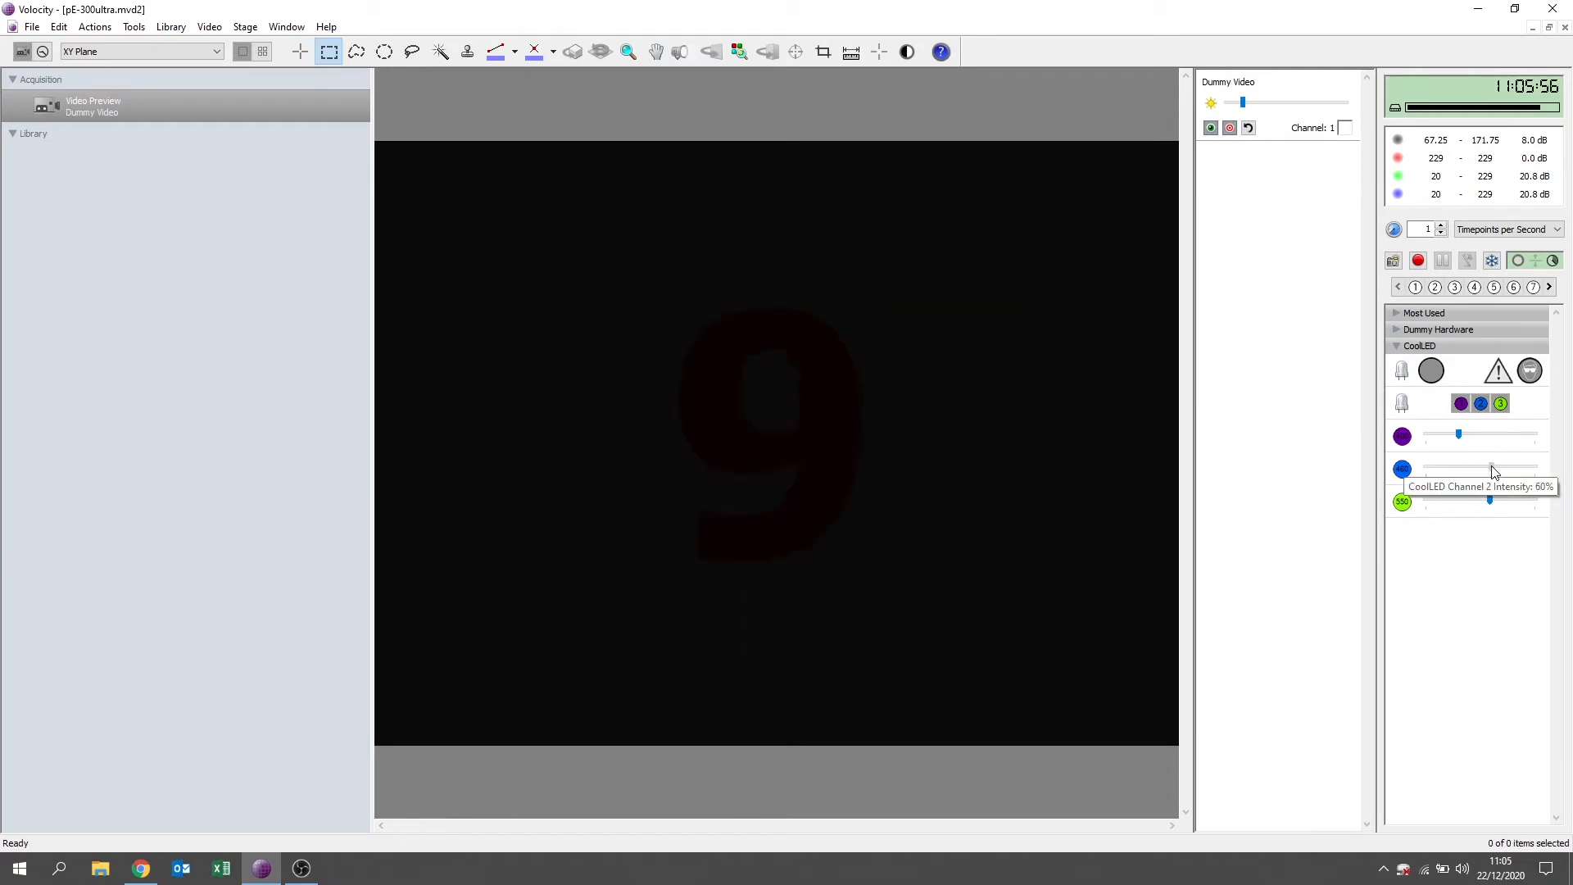
pyautogui.click(1432, 372)
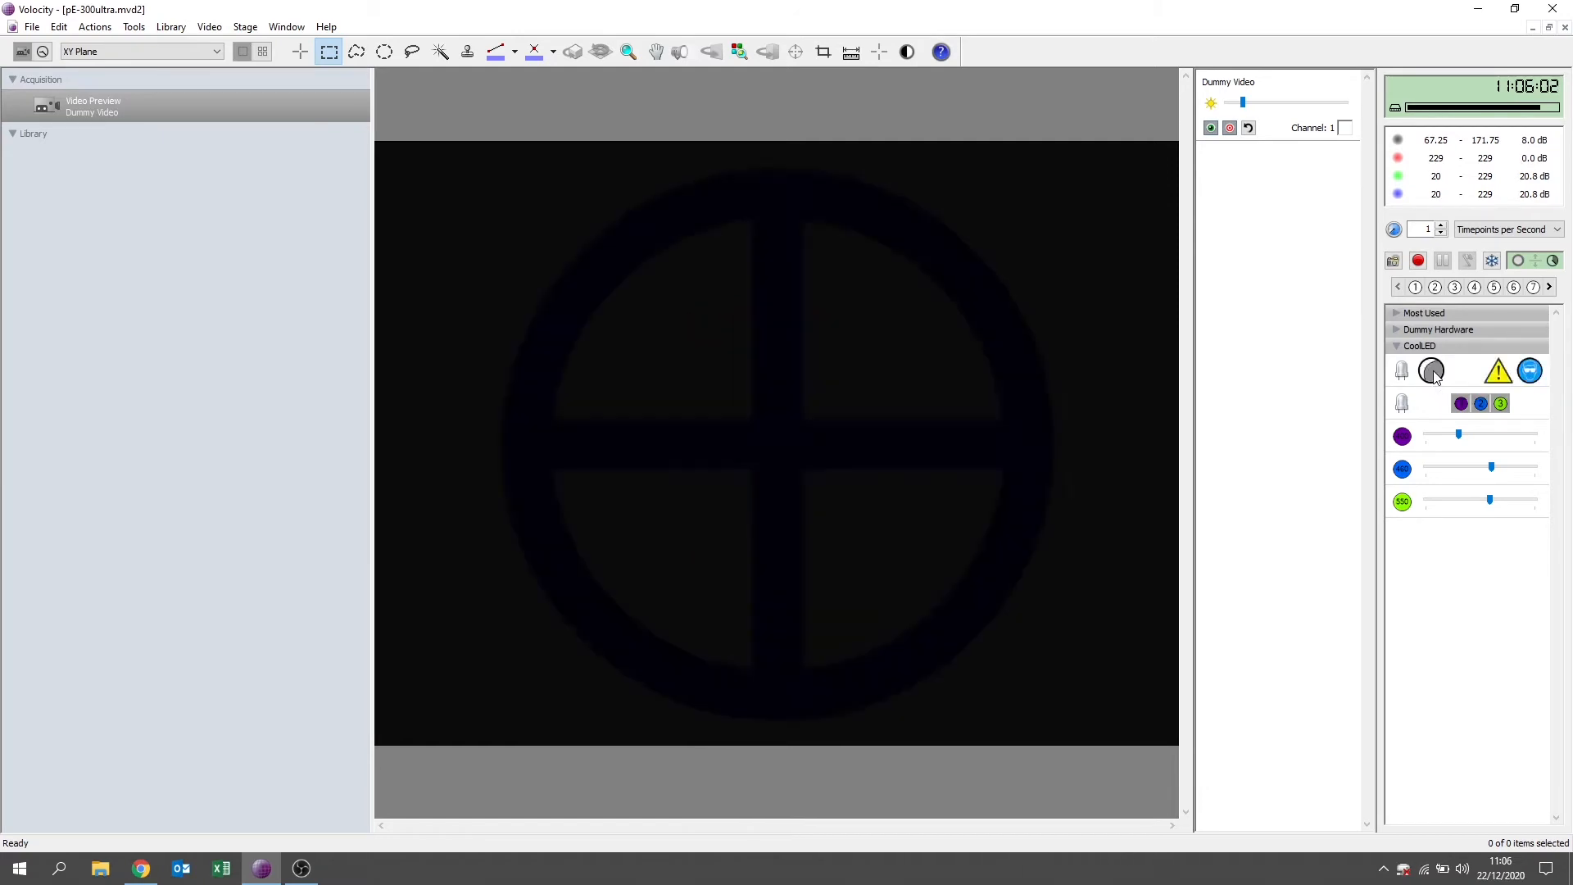
pyautogui.click(1481, 404)
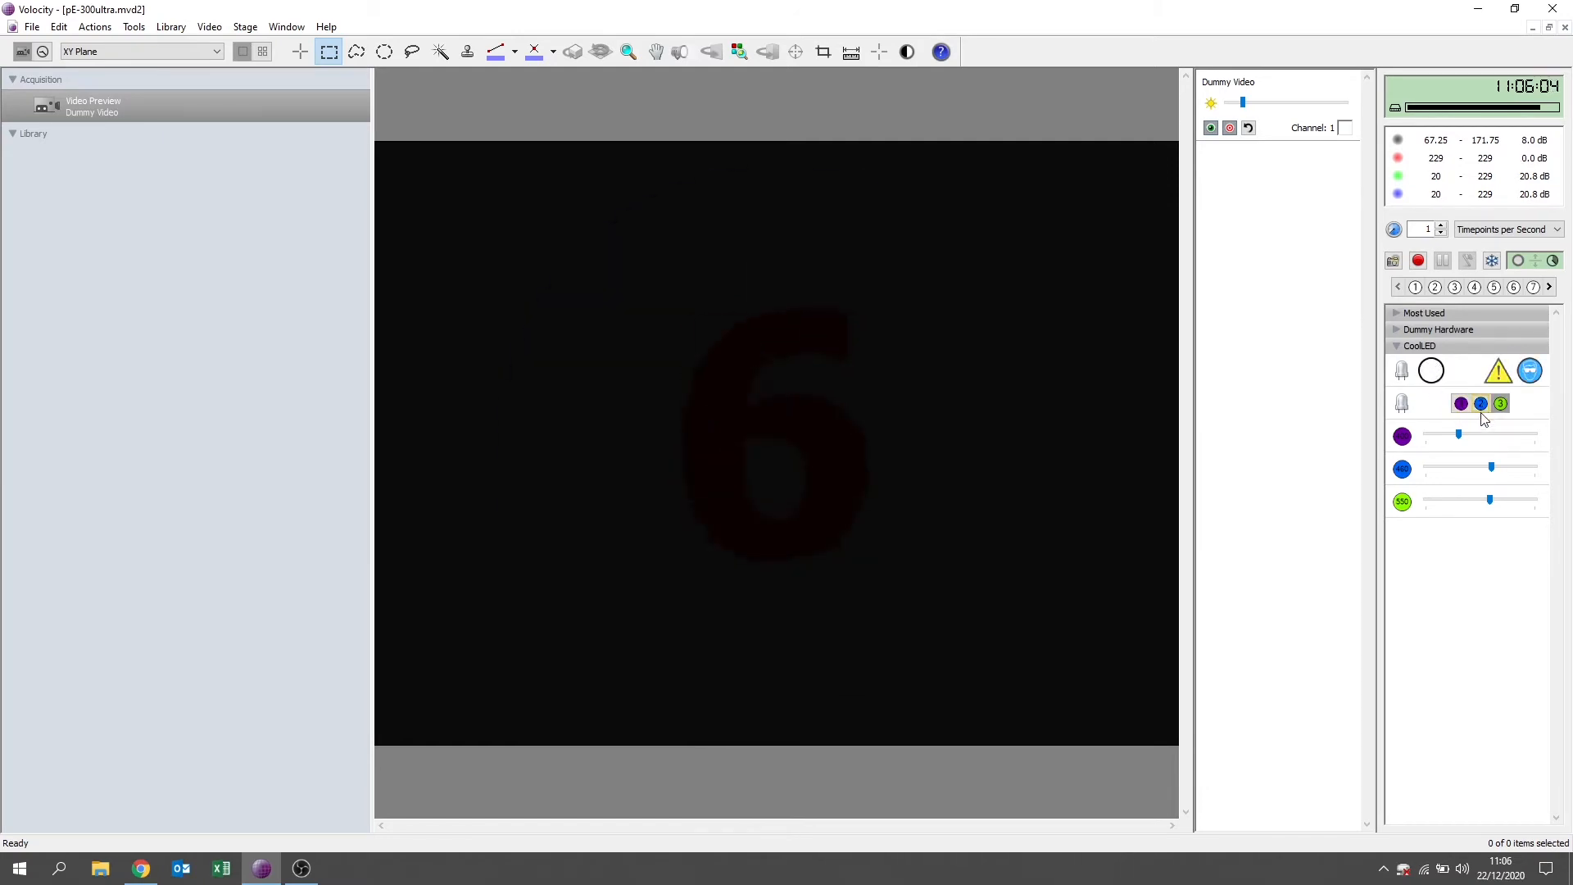
pyautogui.moveTo(1490, 498); pyautogui.dragTo(1451, 502)
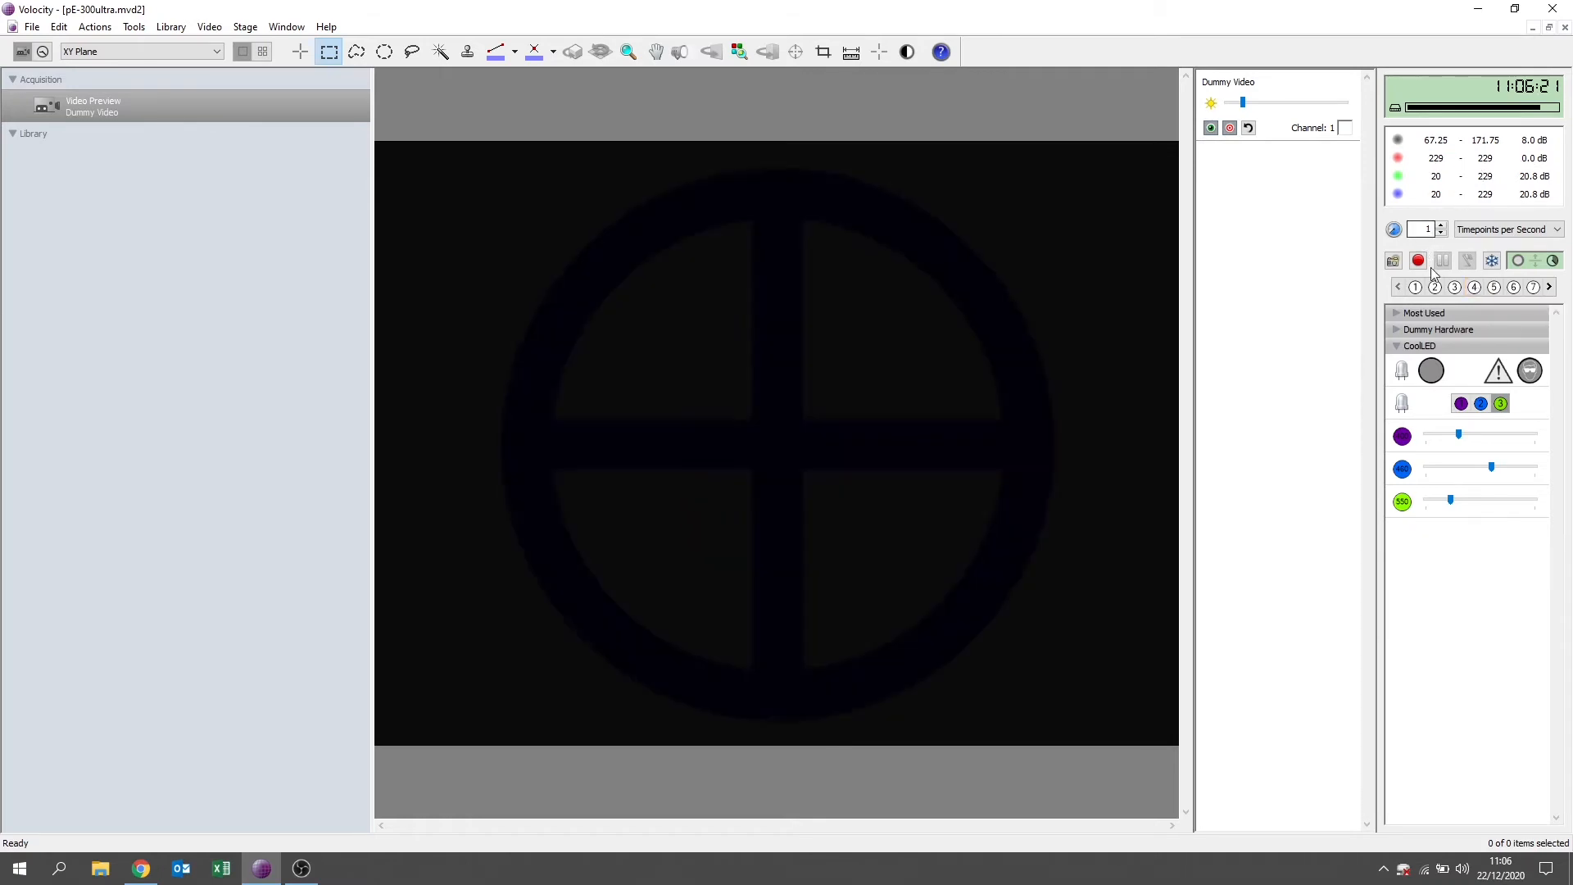
# Create light path 1 and set both its name and its label to DAPI.
pyautogui.click(1414, 287)
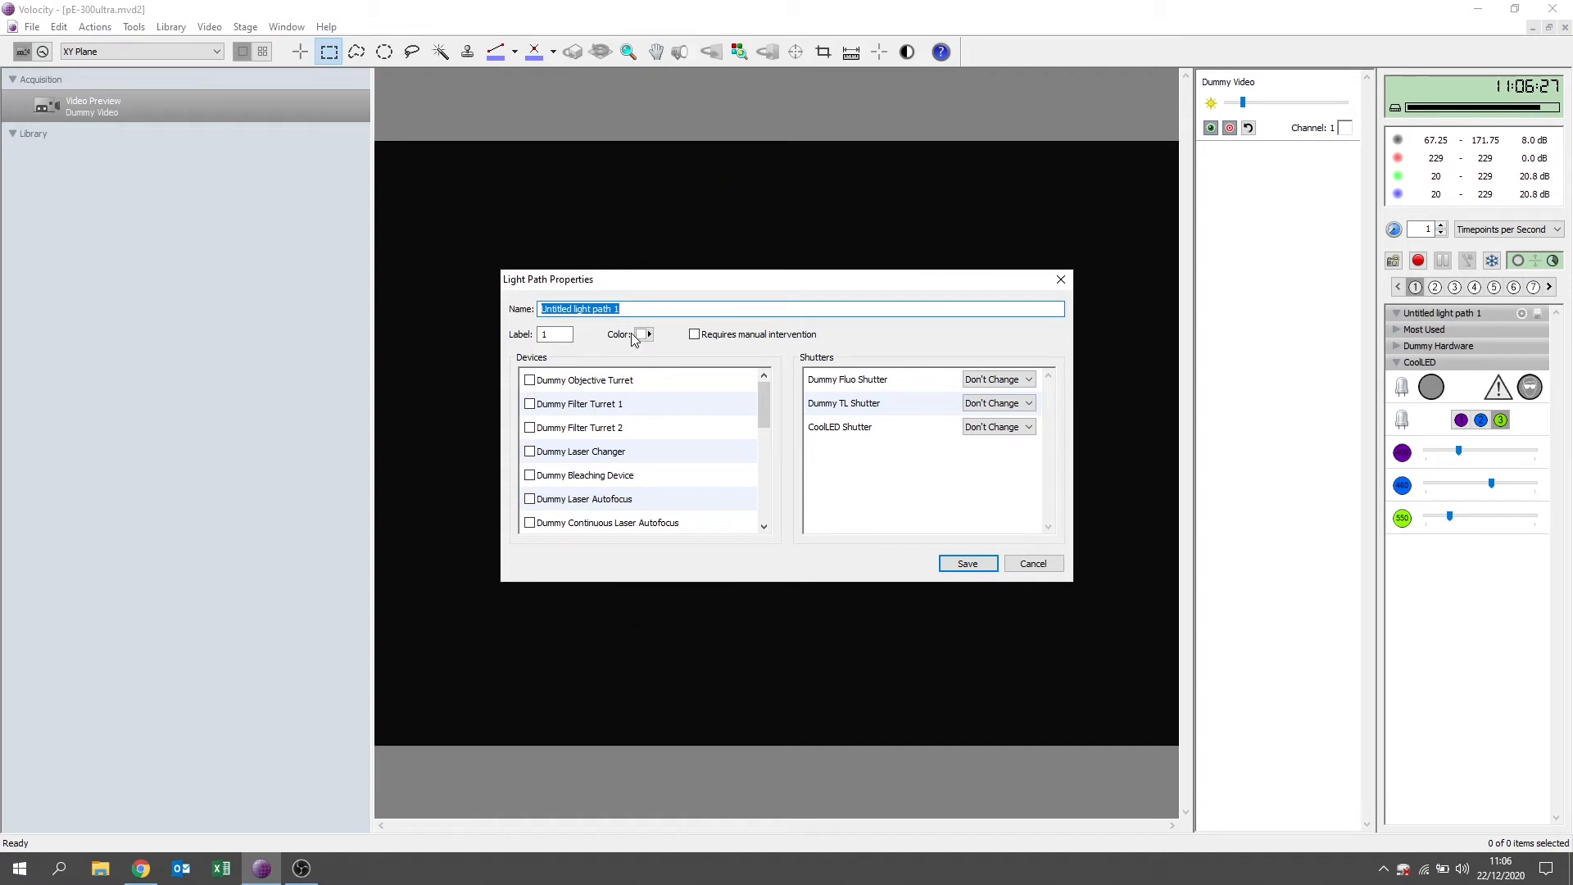
pyautogui.write('DAPI')
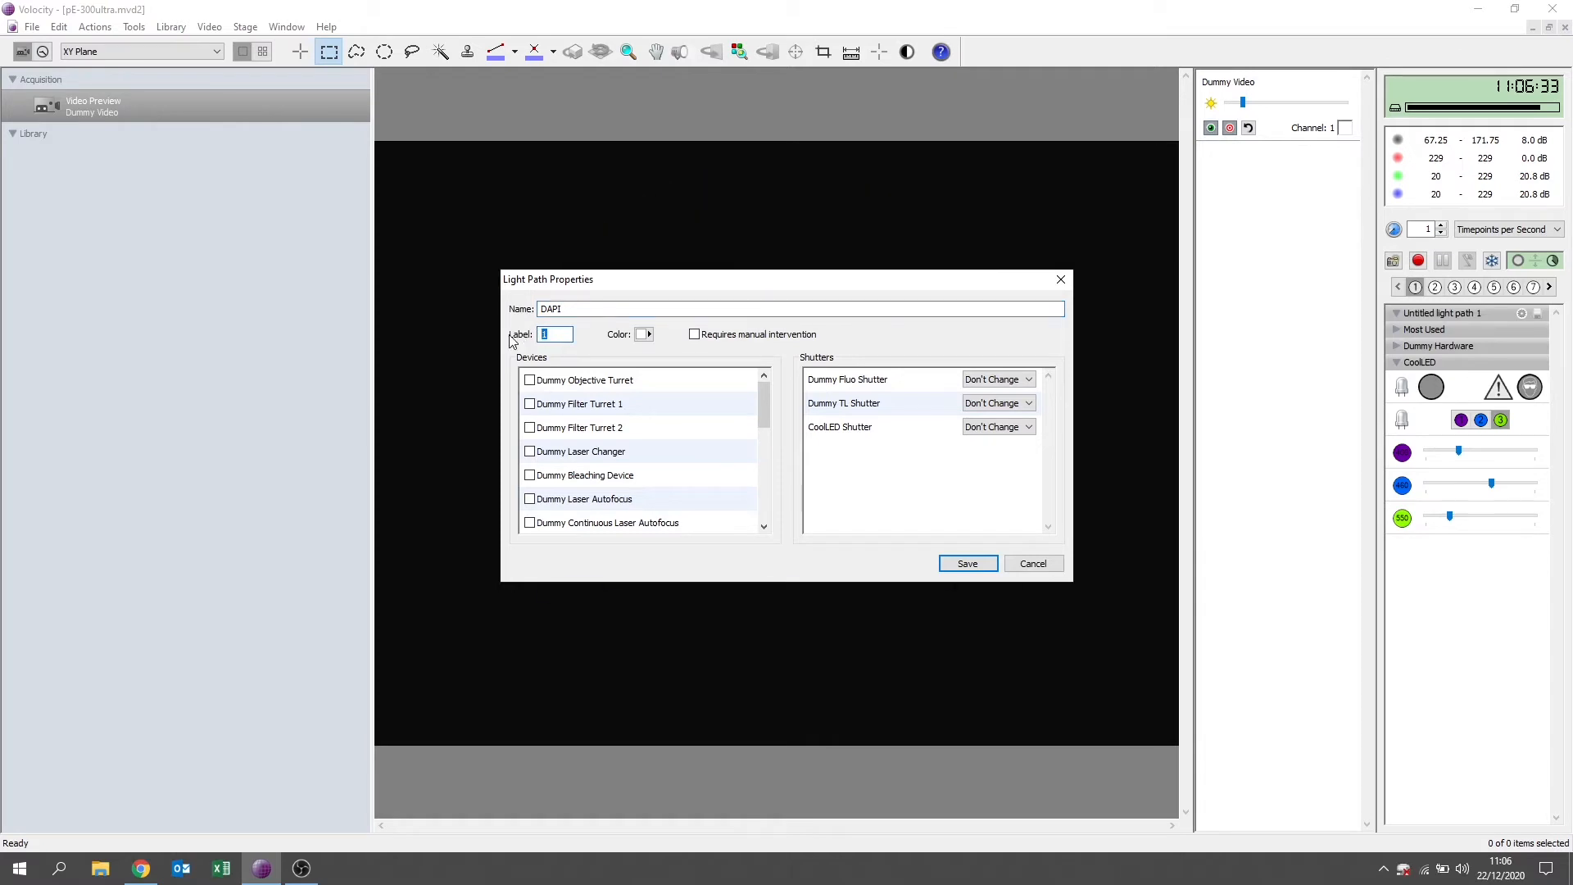
pyautogui.write('DAPI')
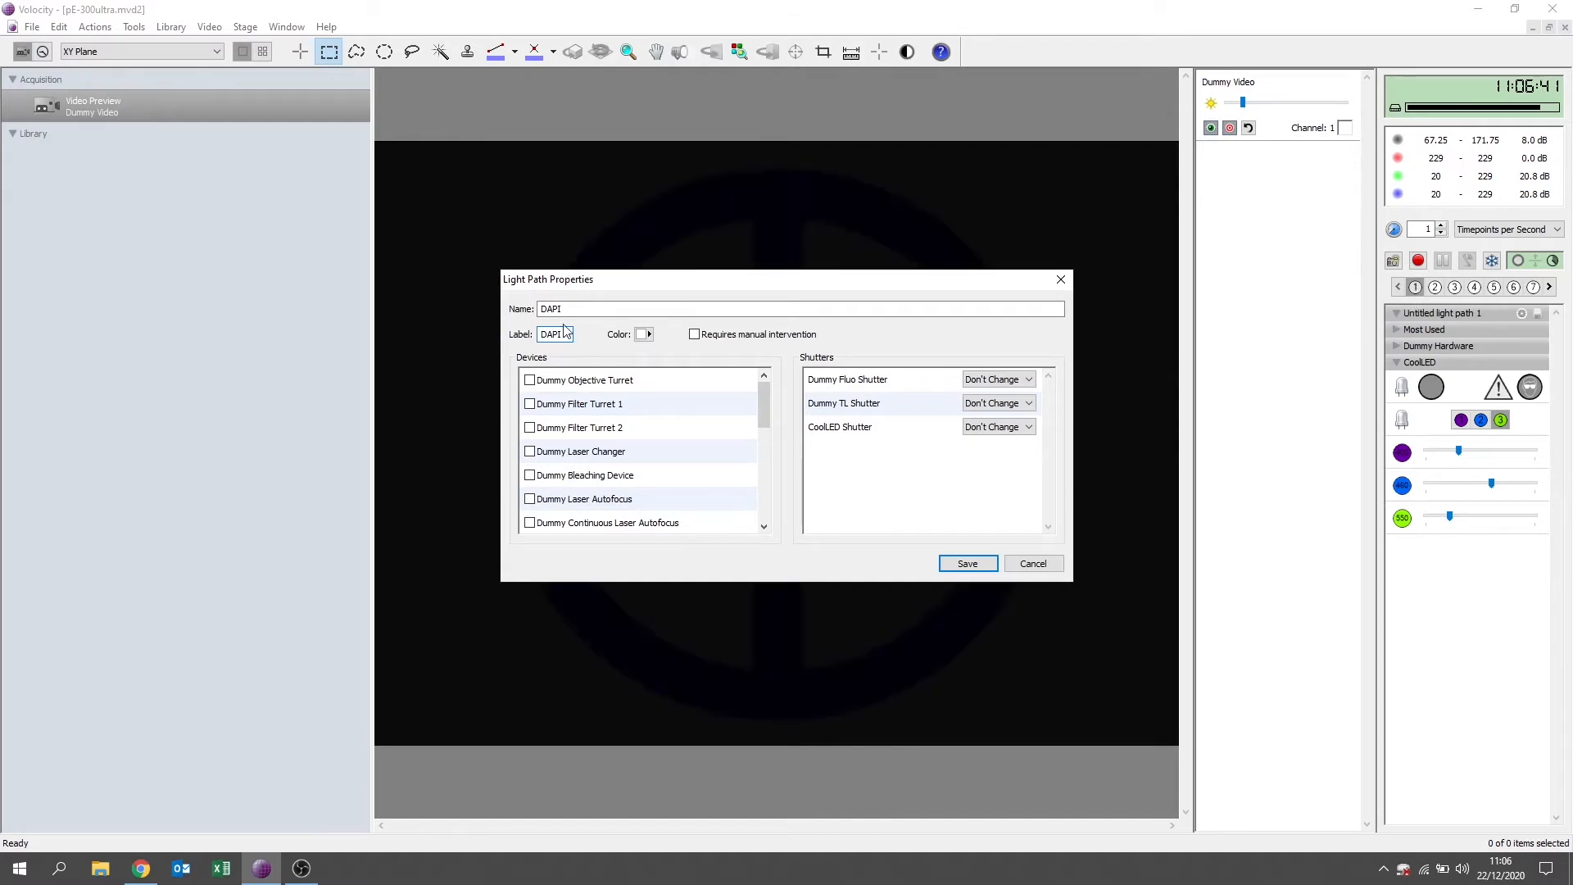
# Set the DAPI light path's color by wavelength to 400 nm.
pyautogui.click(647, 336)
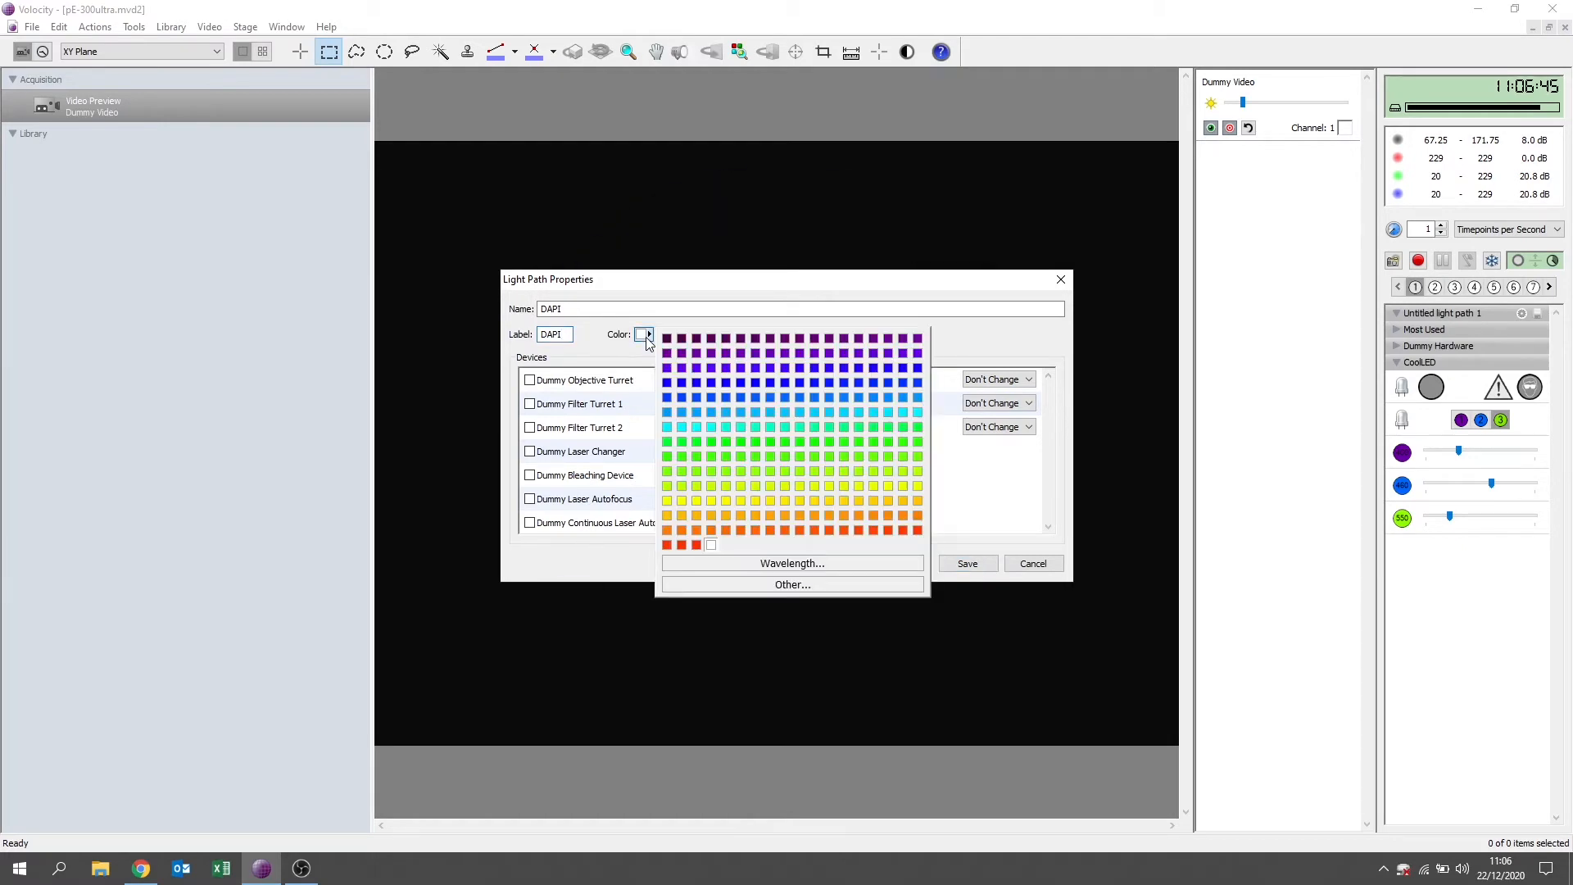
pyautogui.click(768, 564)
pyautogui.write('3')
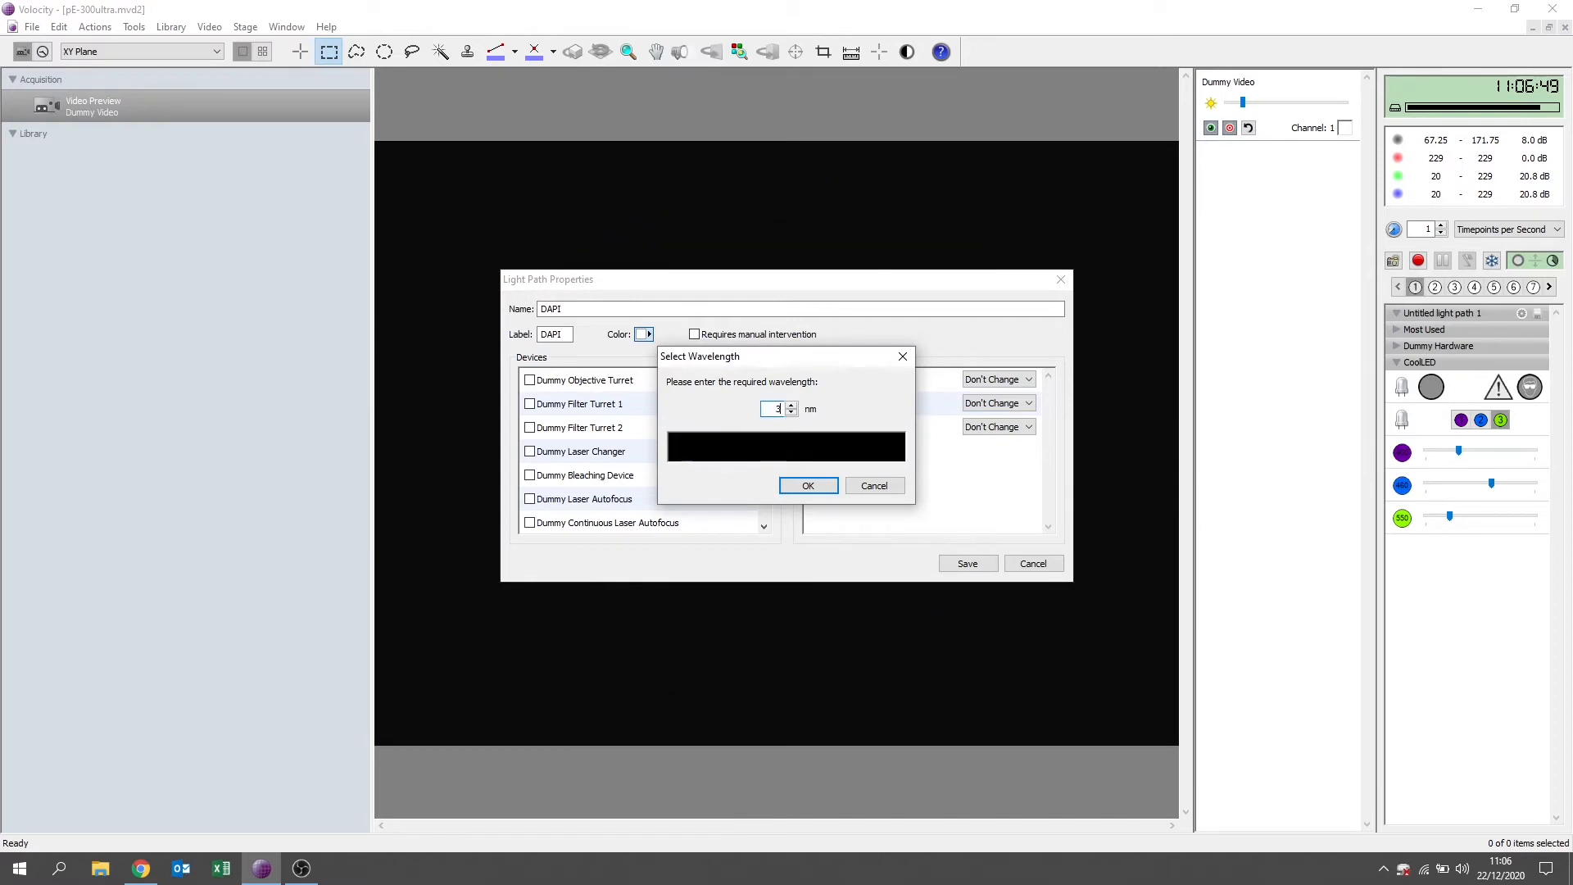
pyautogui.write('00')
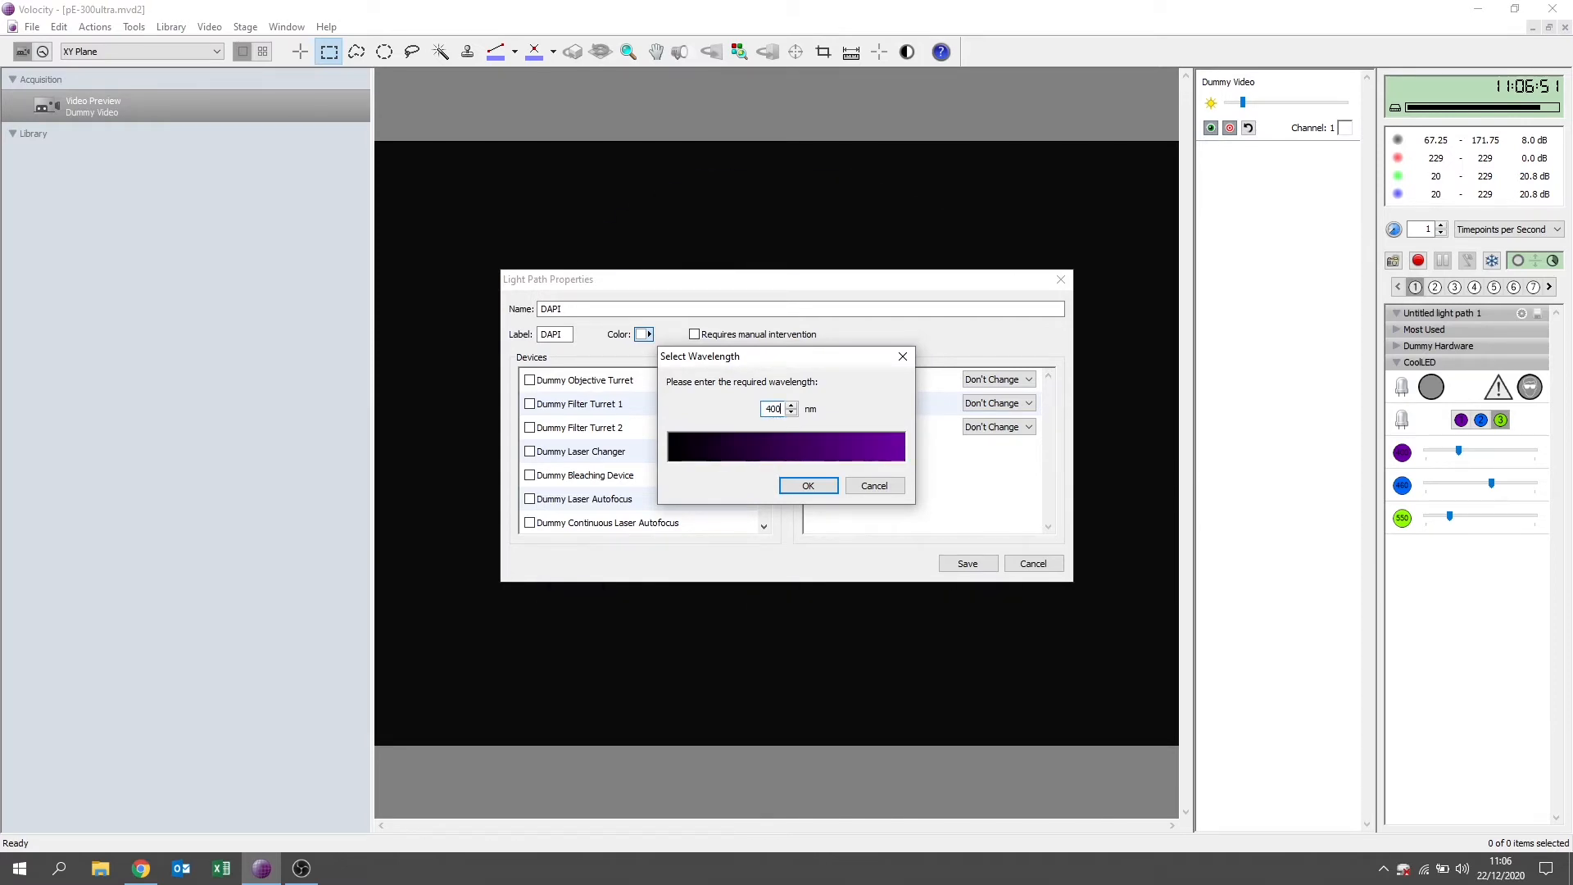
pyautogui.click(823, 490)
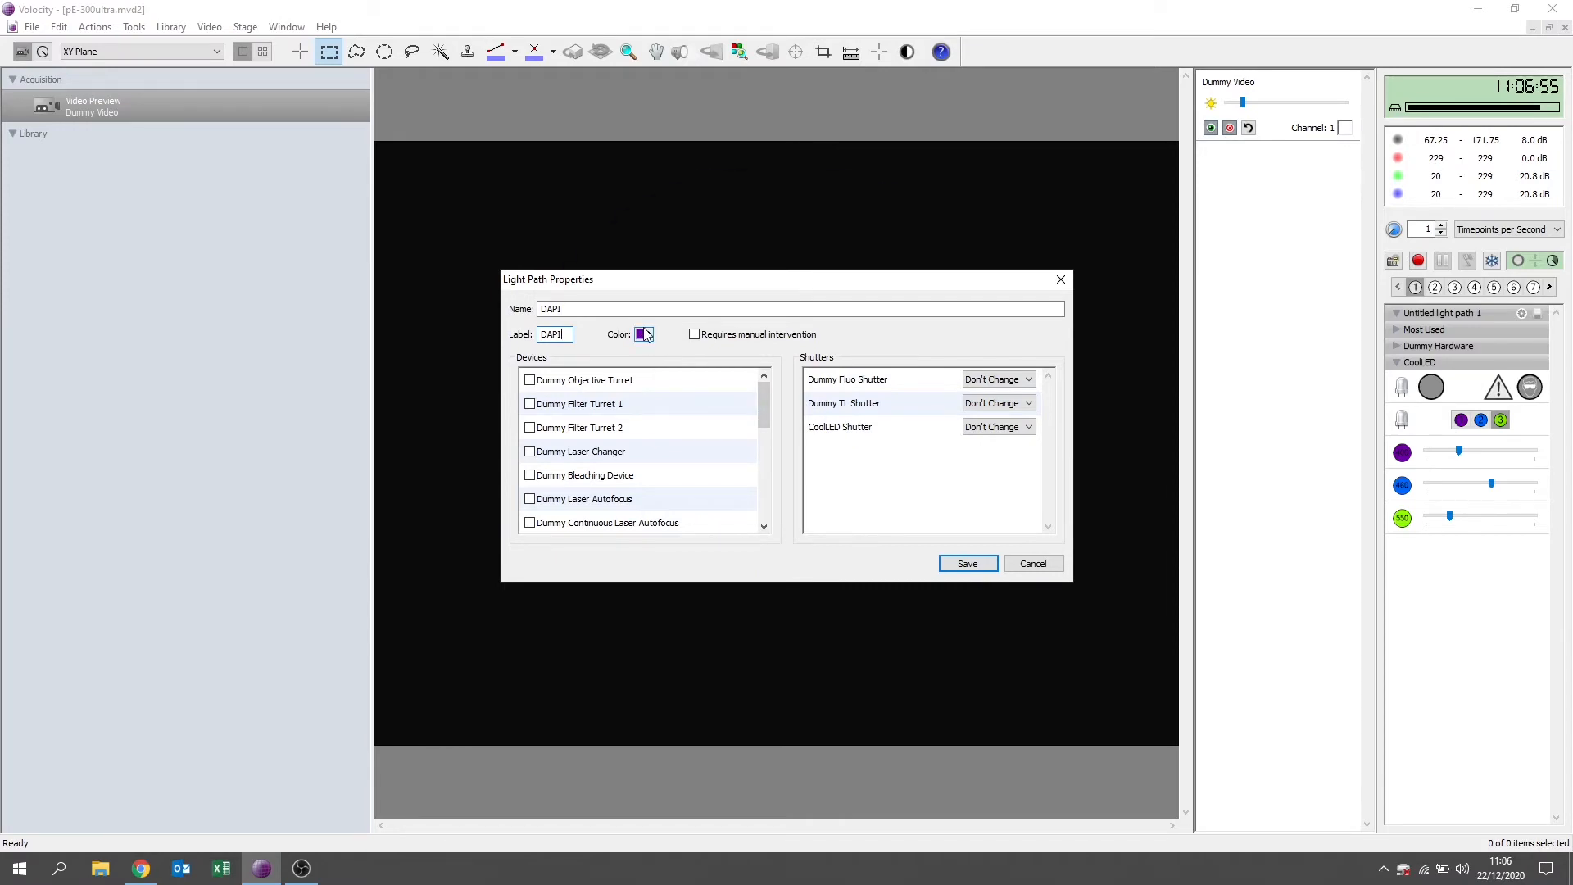
# Include CoolLED Channels and CoolLED Channel 1 Intensity in the DAPI light path, change its CoolLED Shutter setting, and save it.
pyautogui.moveTo(766, 388); pyautogui.dragTo(767, 471)
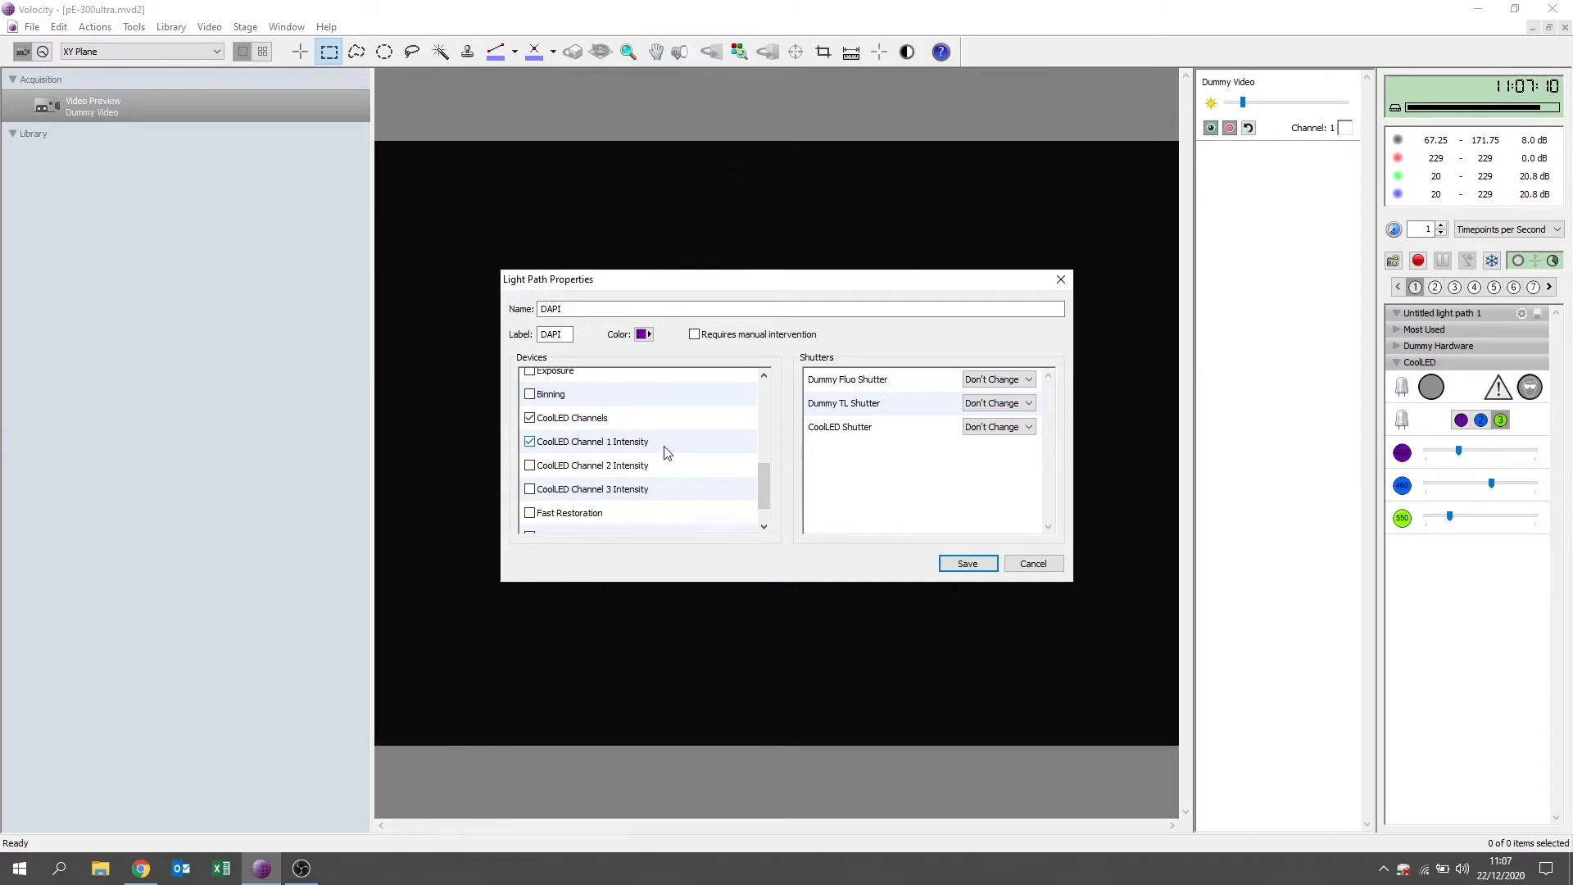
pyautogui.click(991, 429)
pyautogui.click(991, 453)
pyautogui.click(966, 564)
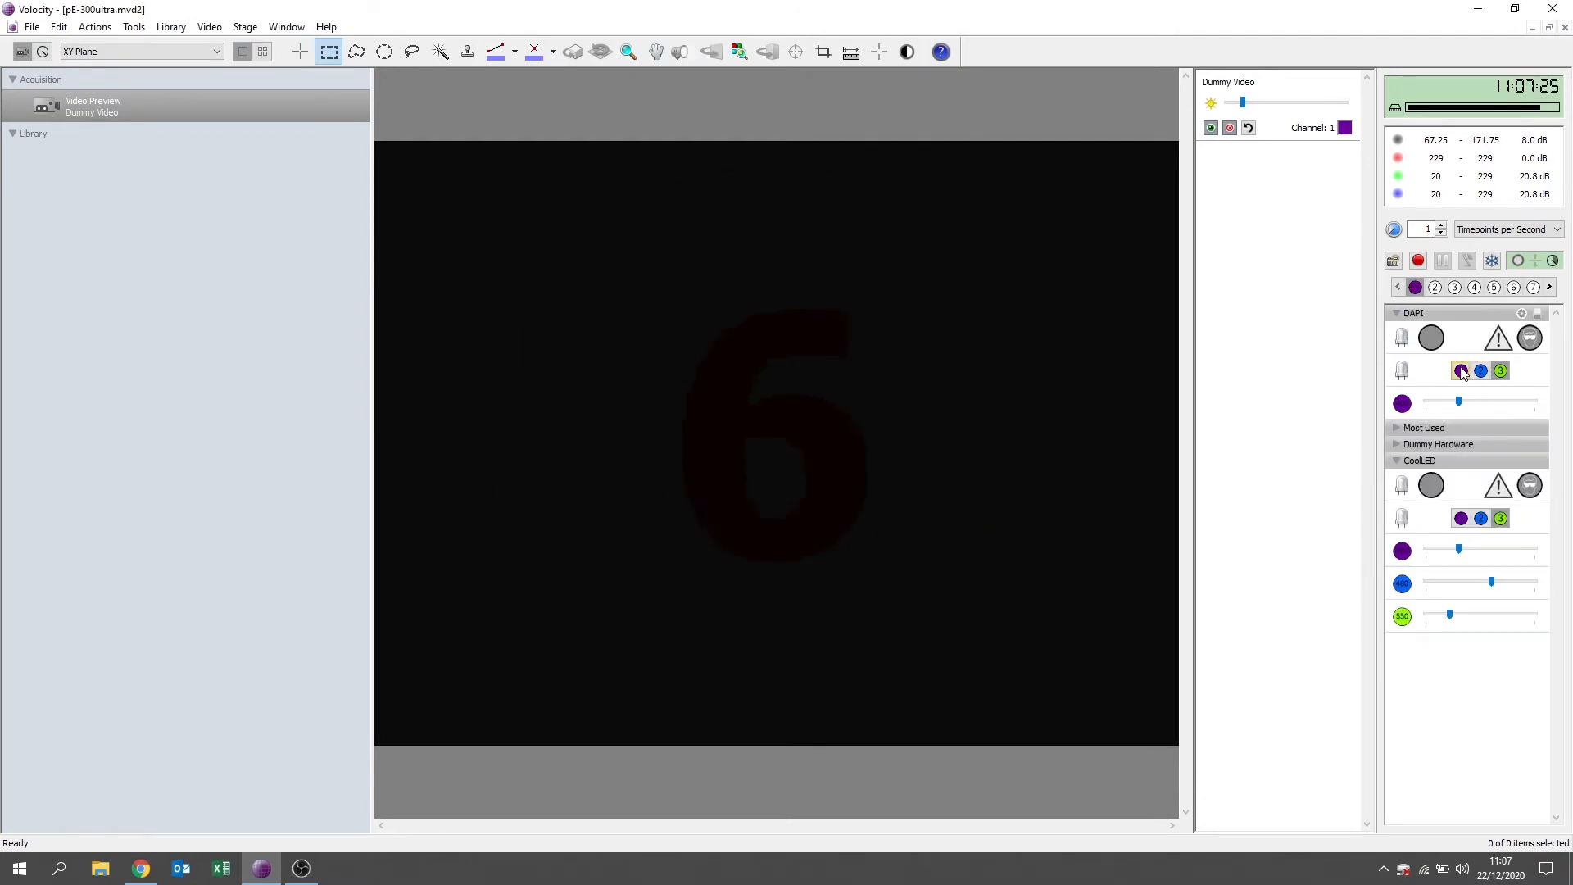
# Leave only Channel 1 active in the DAPI light path at a higher intensity, switch its output on, and compare with light path 2.
pyautogui.click(1502, 373)
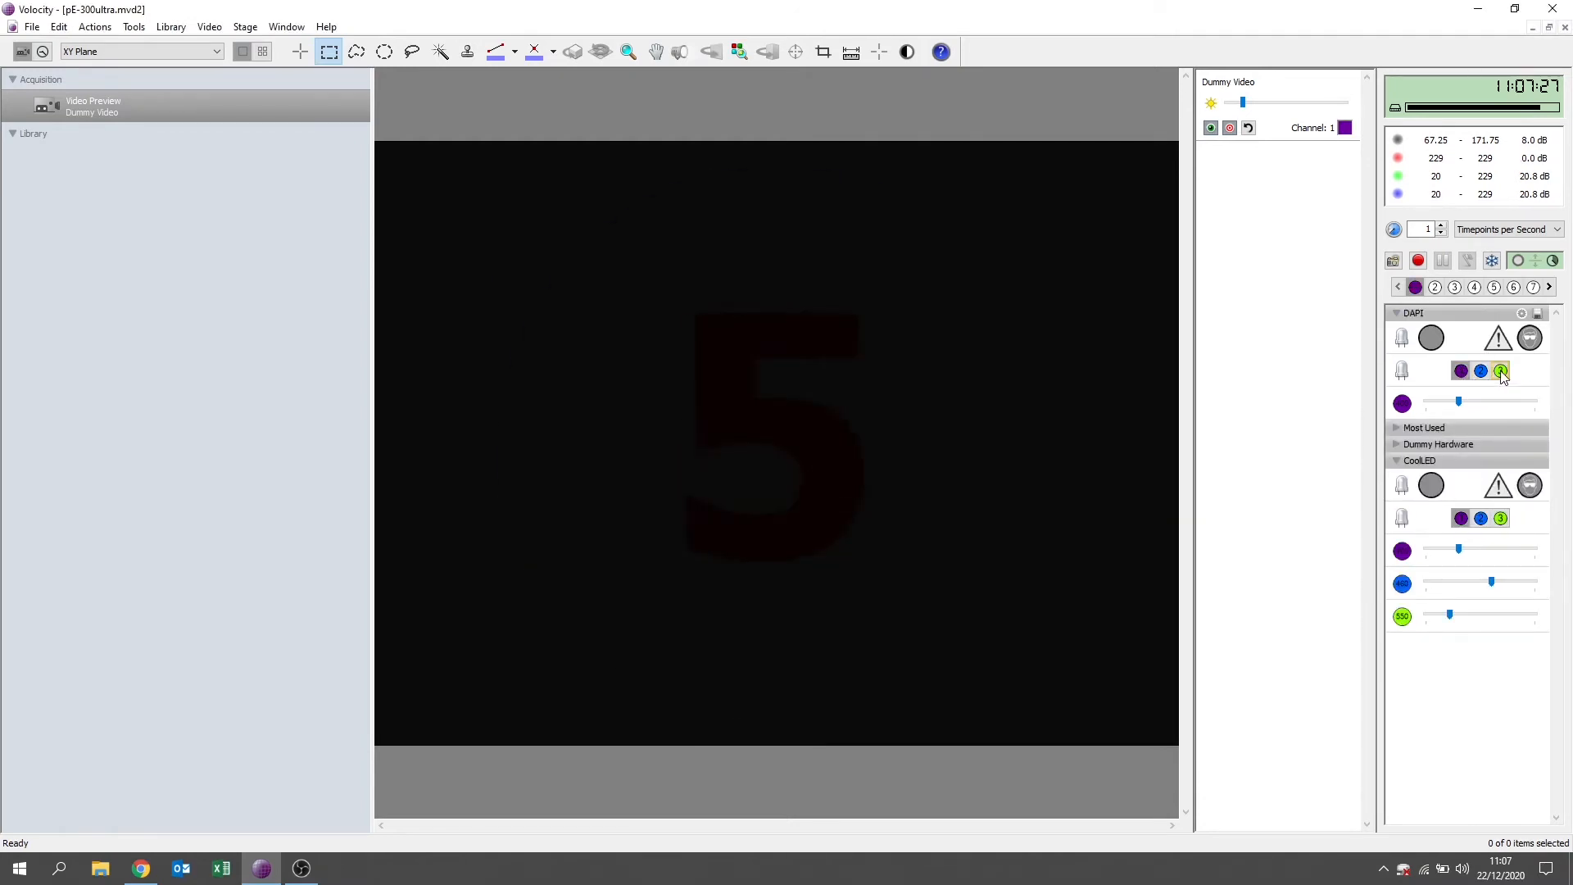
pyautogui.moveTo(1461, 408); pyautogui.dragTo(1488, 400)
pyautogui.click(1430, 340)
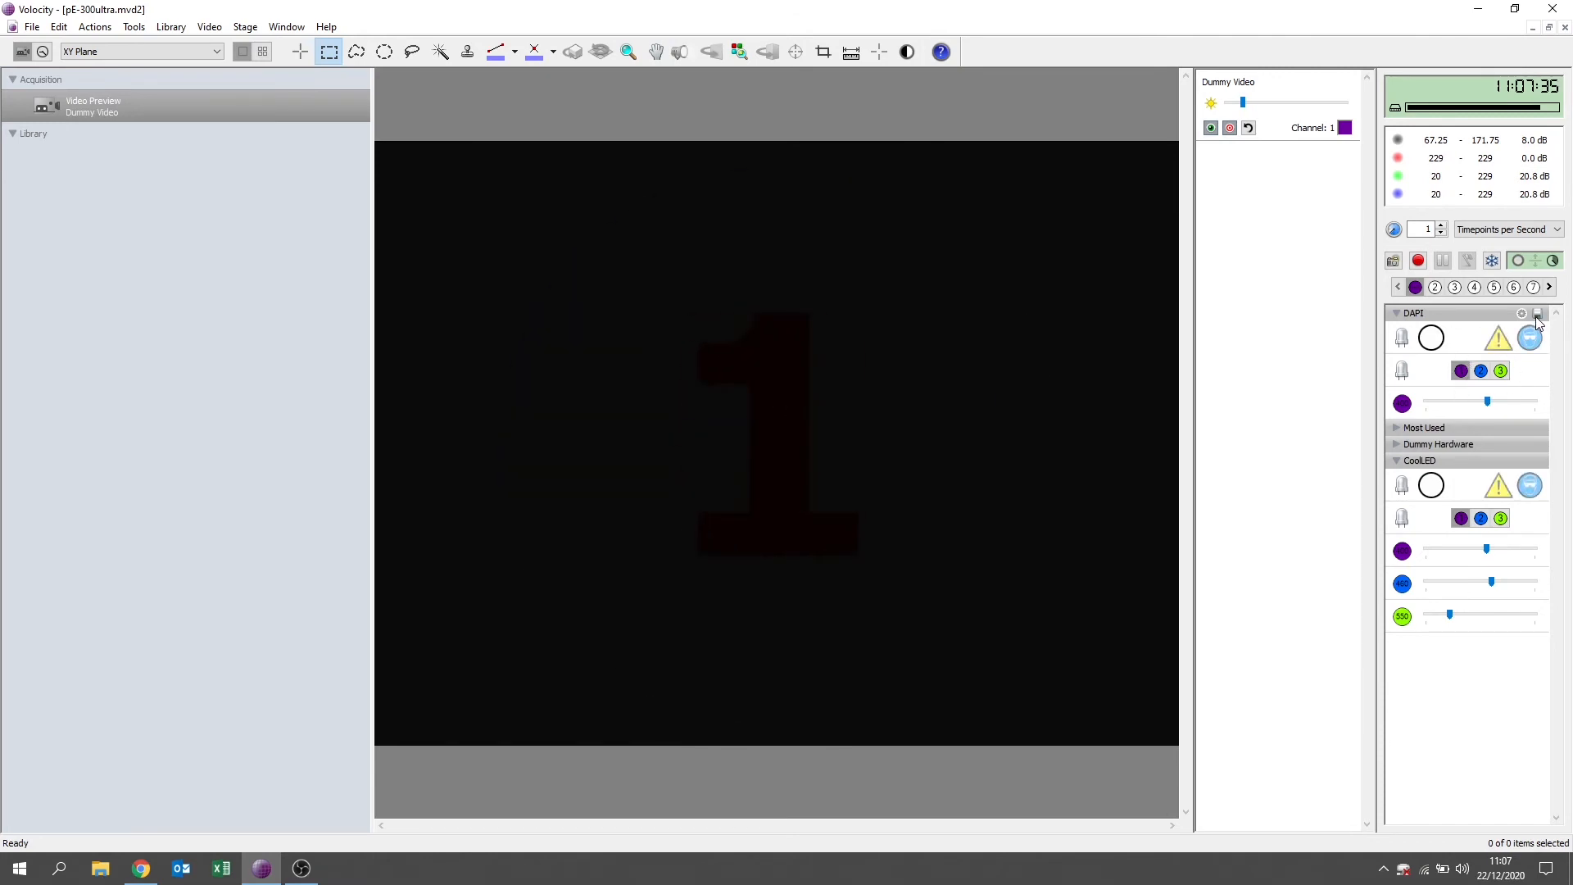
pyautogui.click(1436, 289)
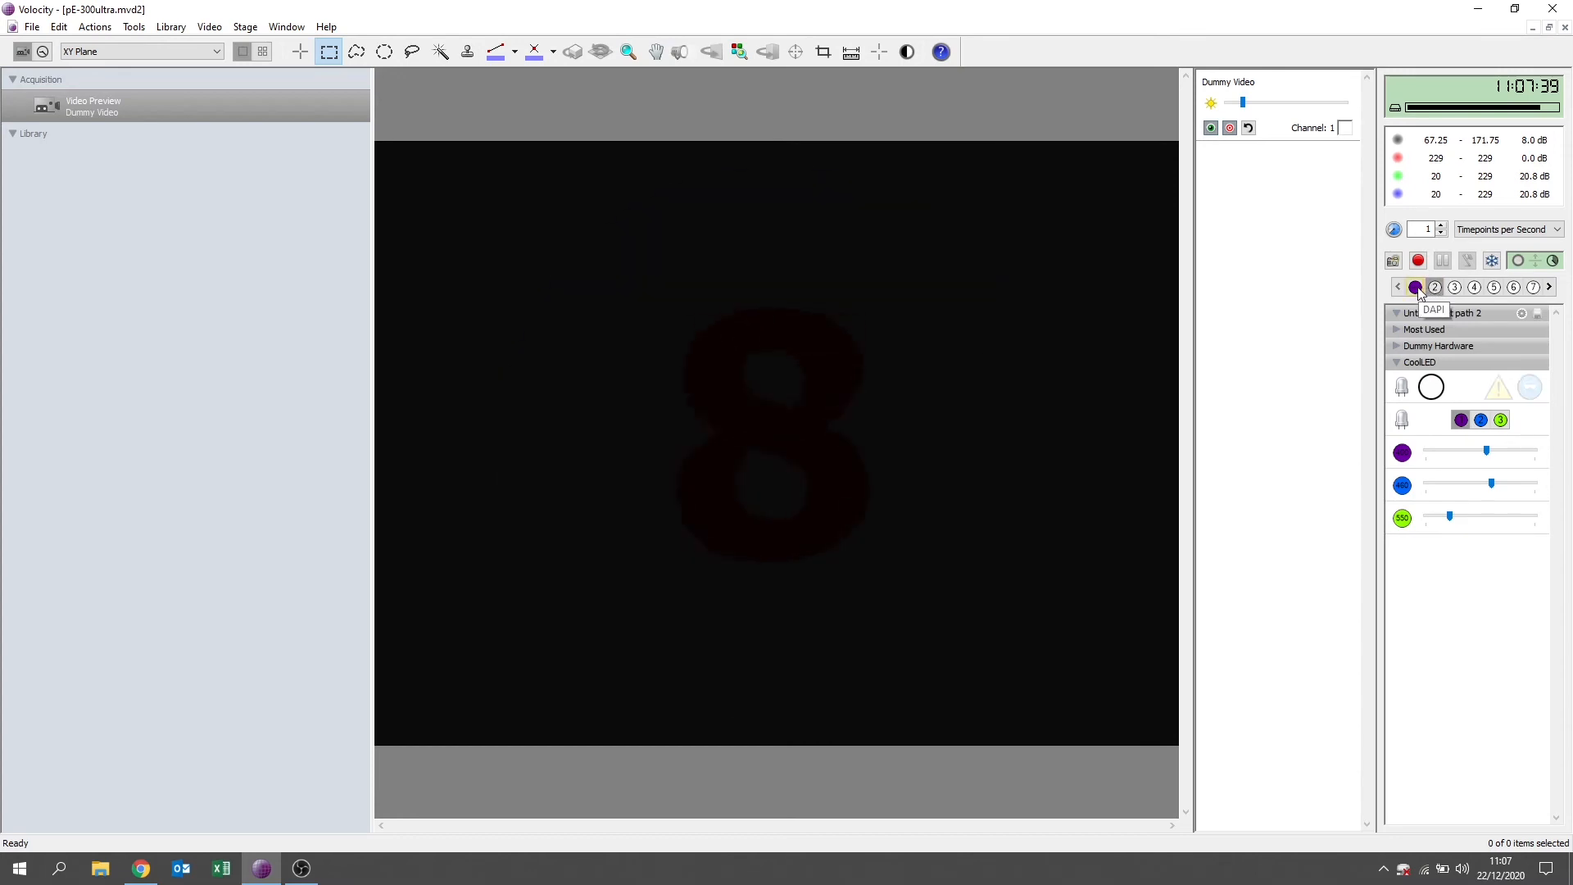
pyautogui.click(1415, 286)
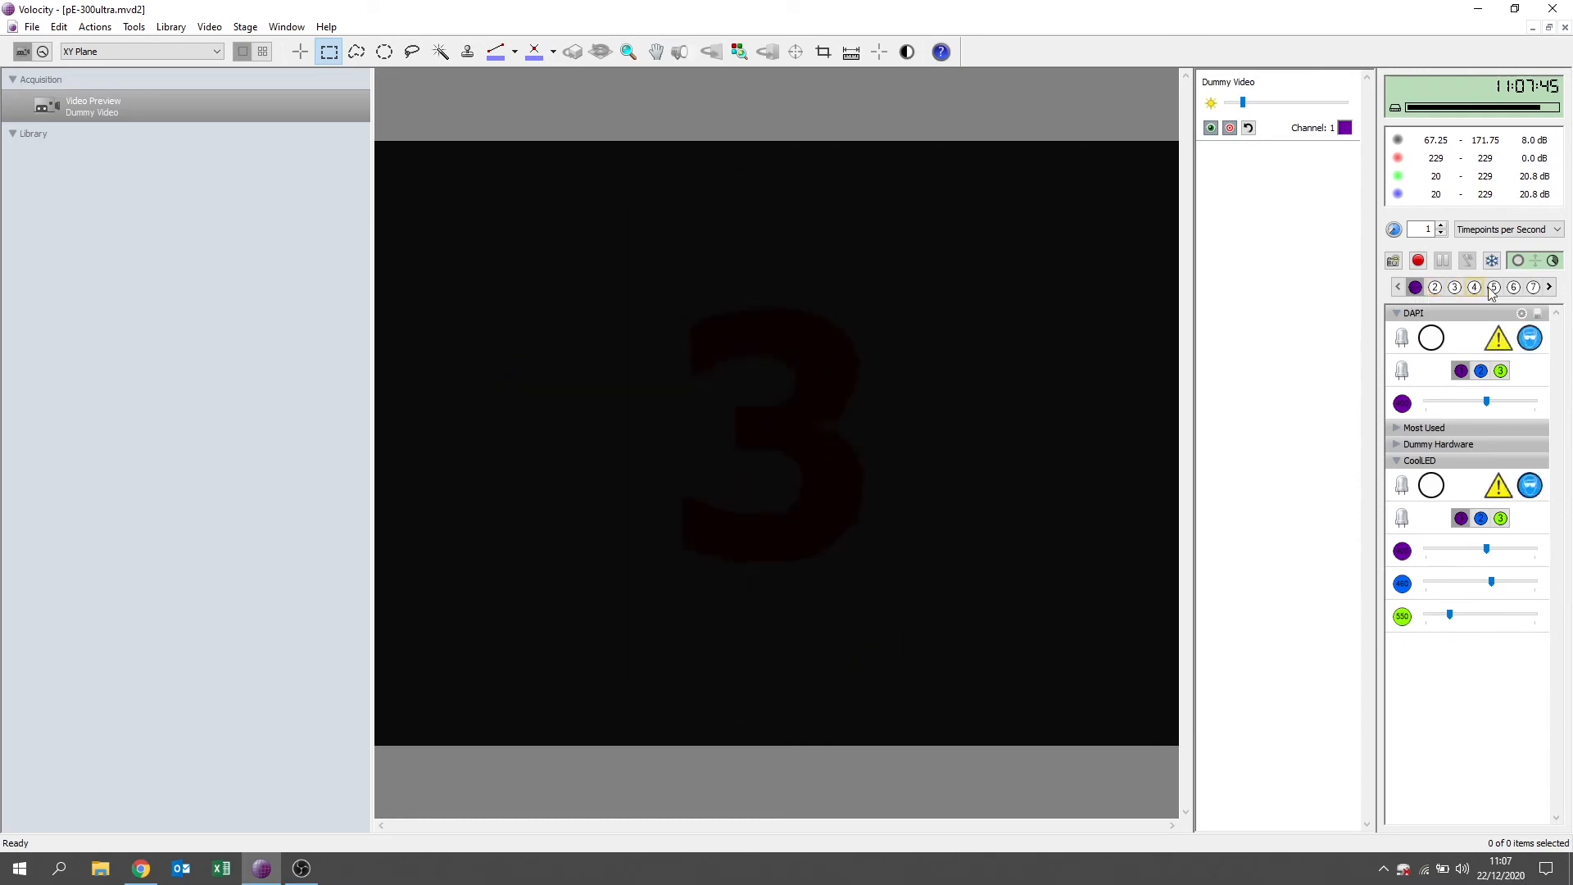
# Open the properties of light path 2 and set both its name and its label to FITC.
pyautogui.click(1435, 288)
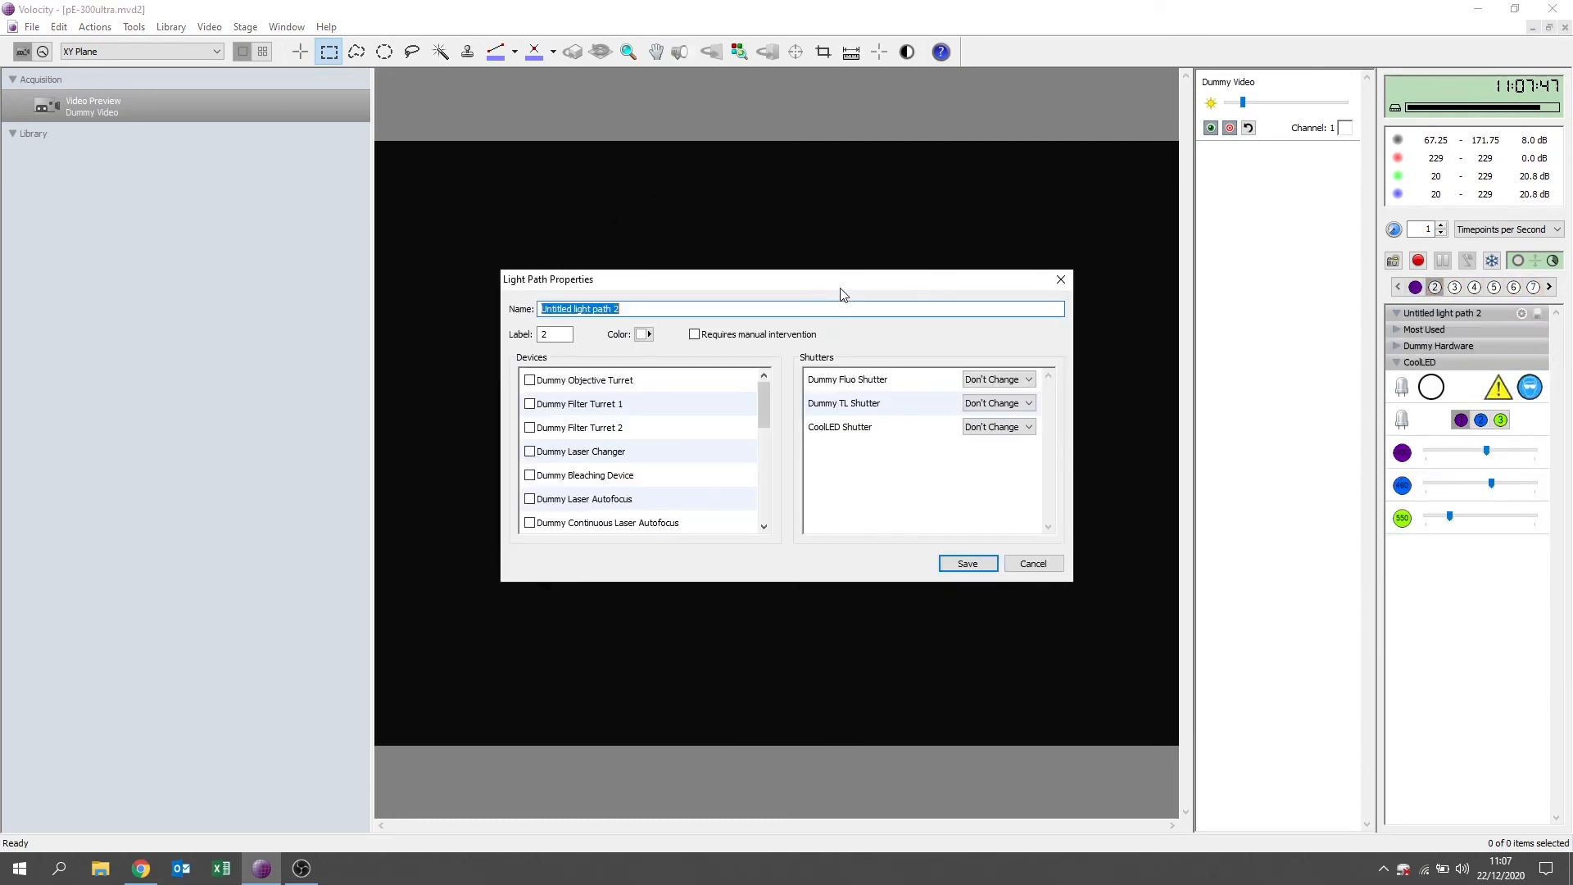
pyautogui.write('FlTC')
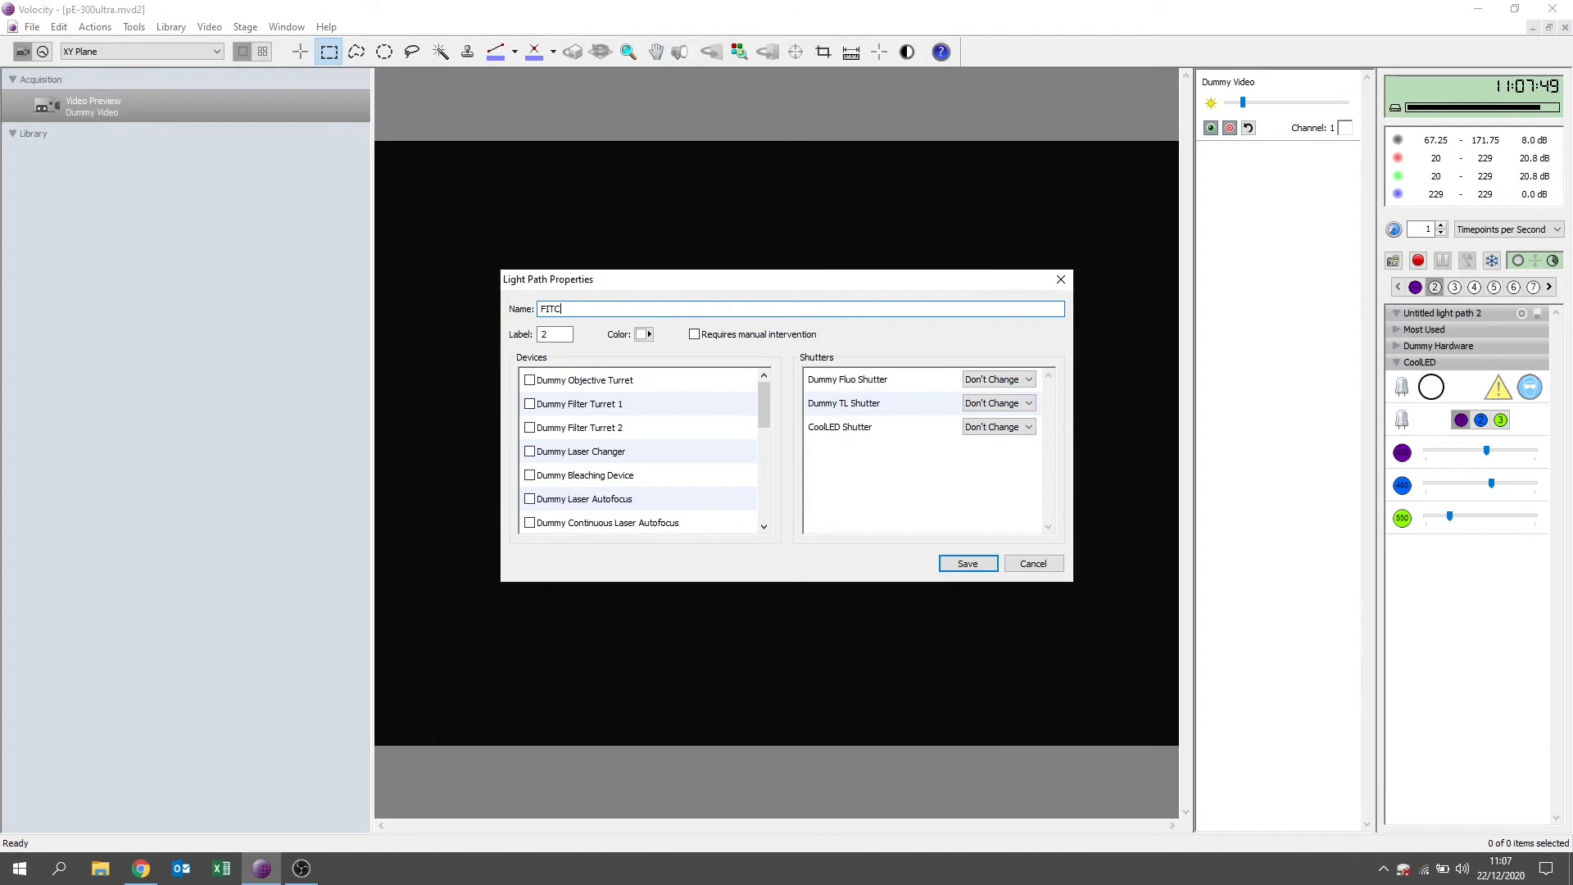
pyautogui.press('Tab')
pyautogui.write('FITC')
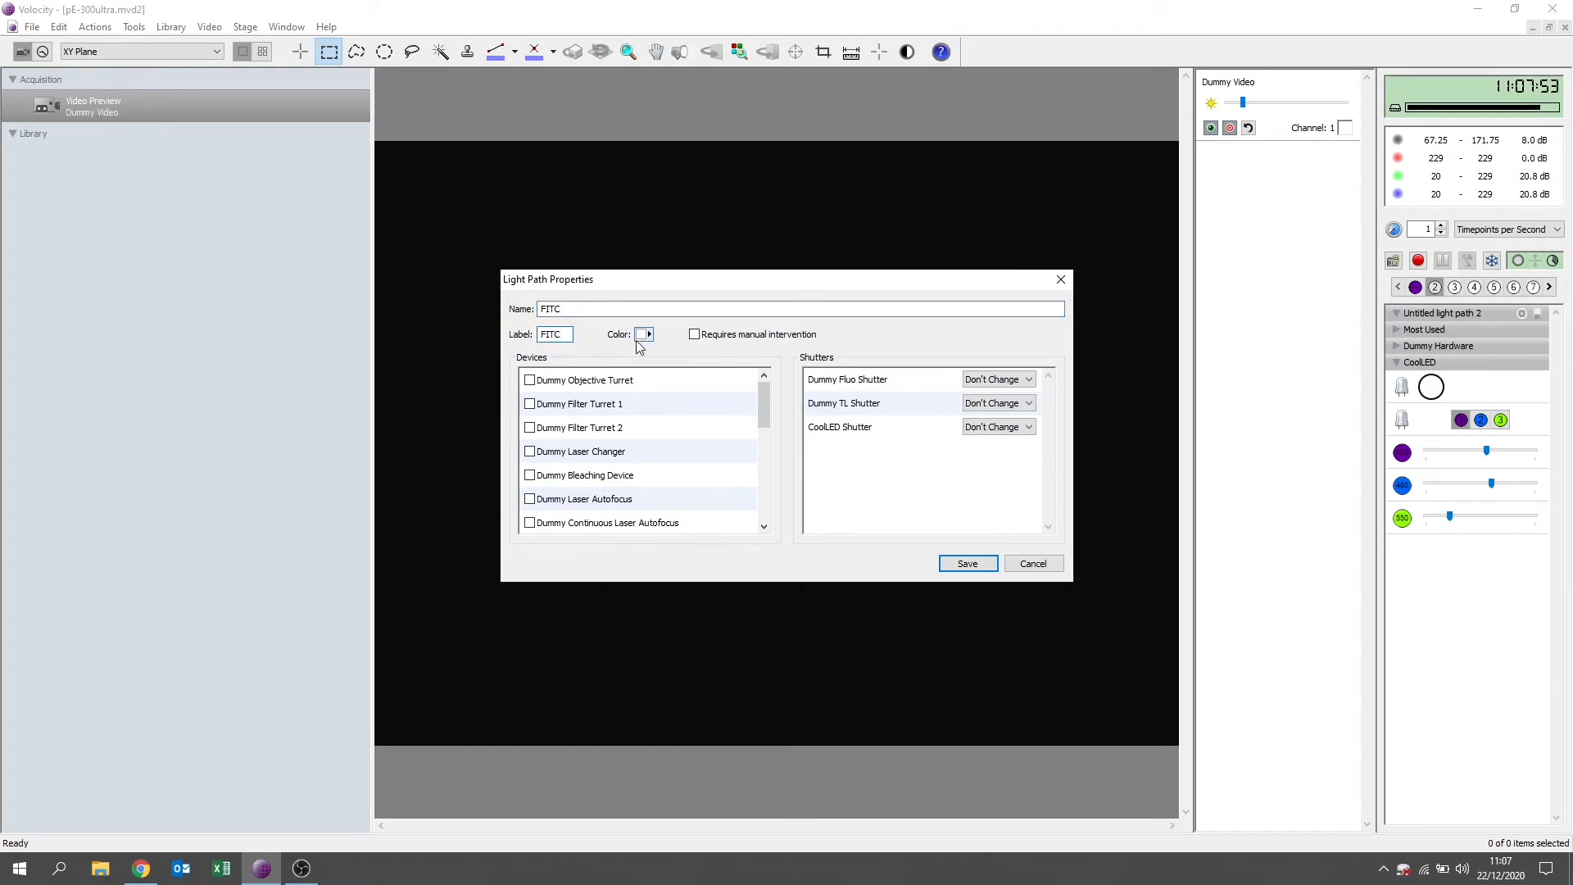
# Set the FITC light path's color by wavelength to 460 nm.
pyautogui.click(648, 335)
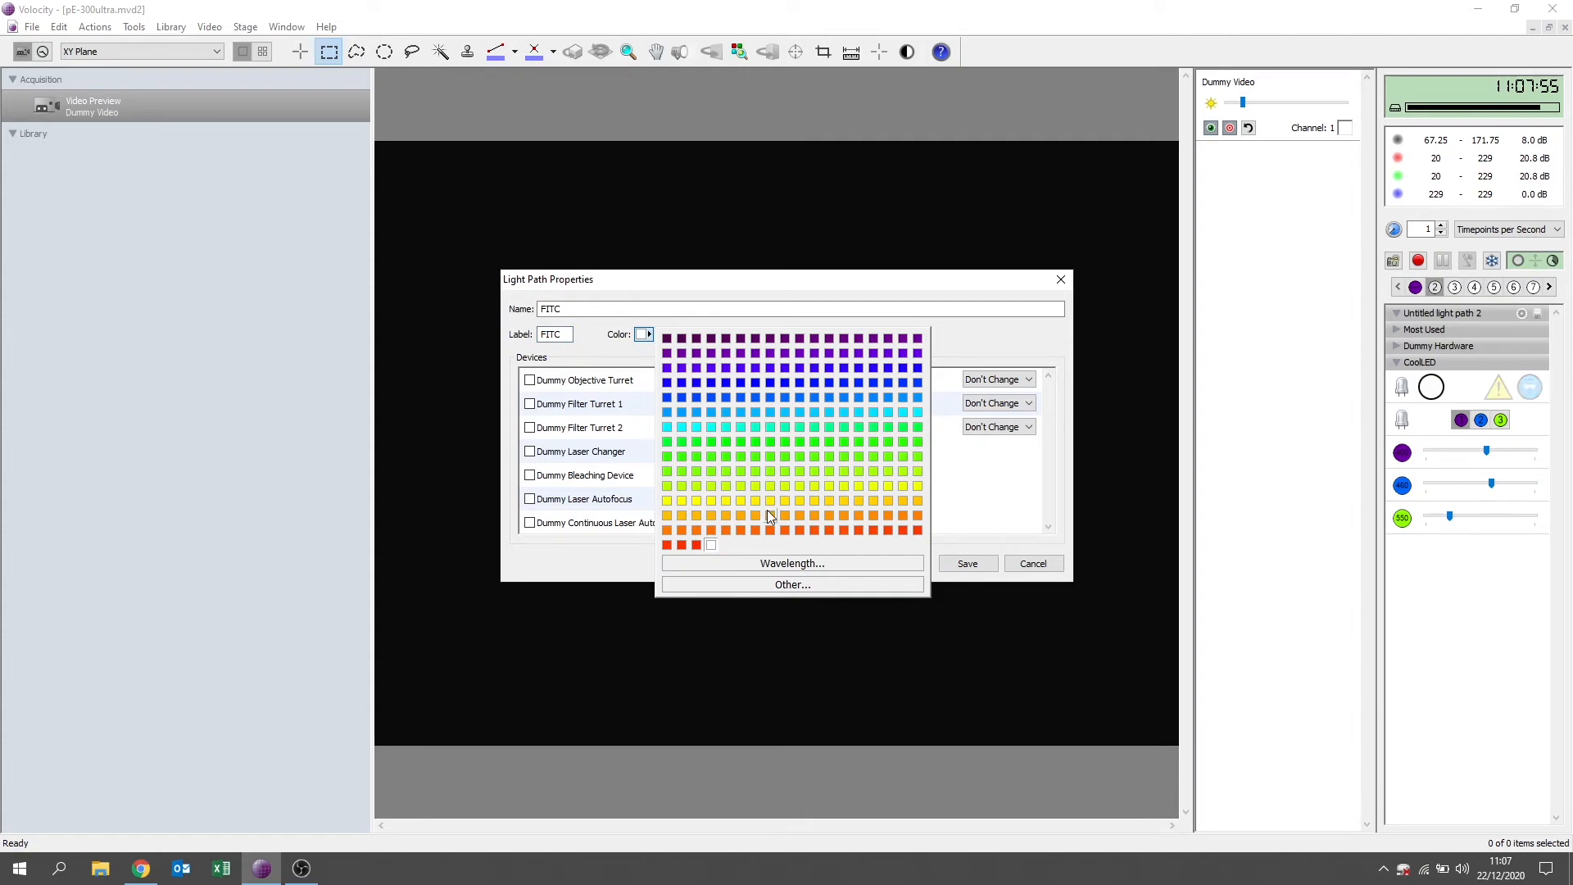
pyautogui.click(792, 563)
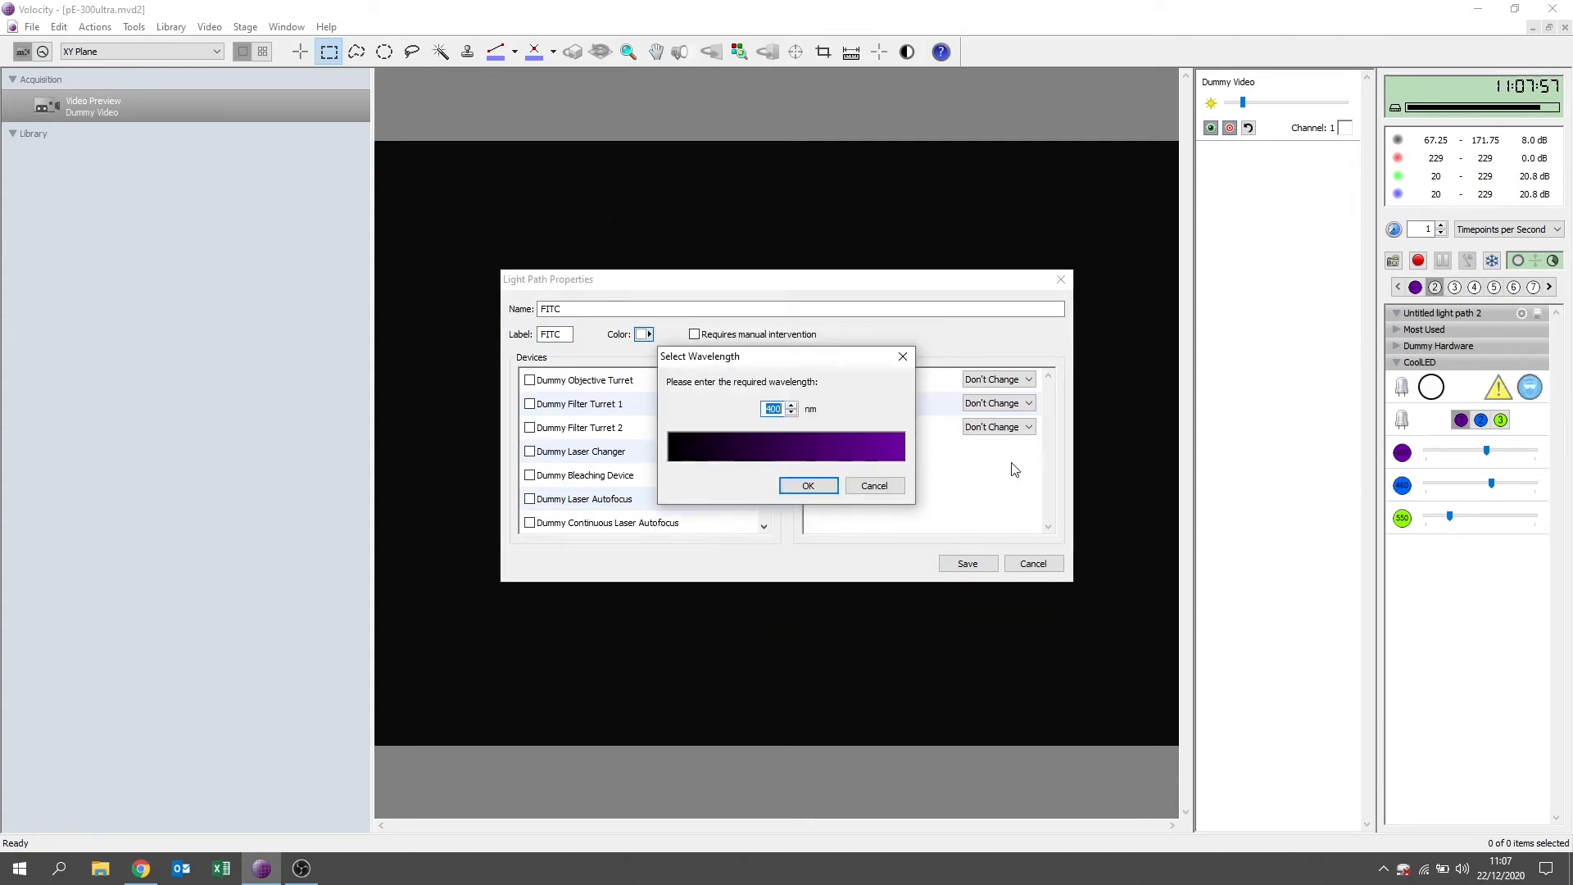
pyautogui.write('460')
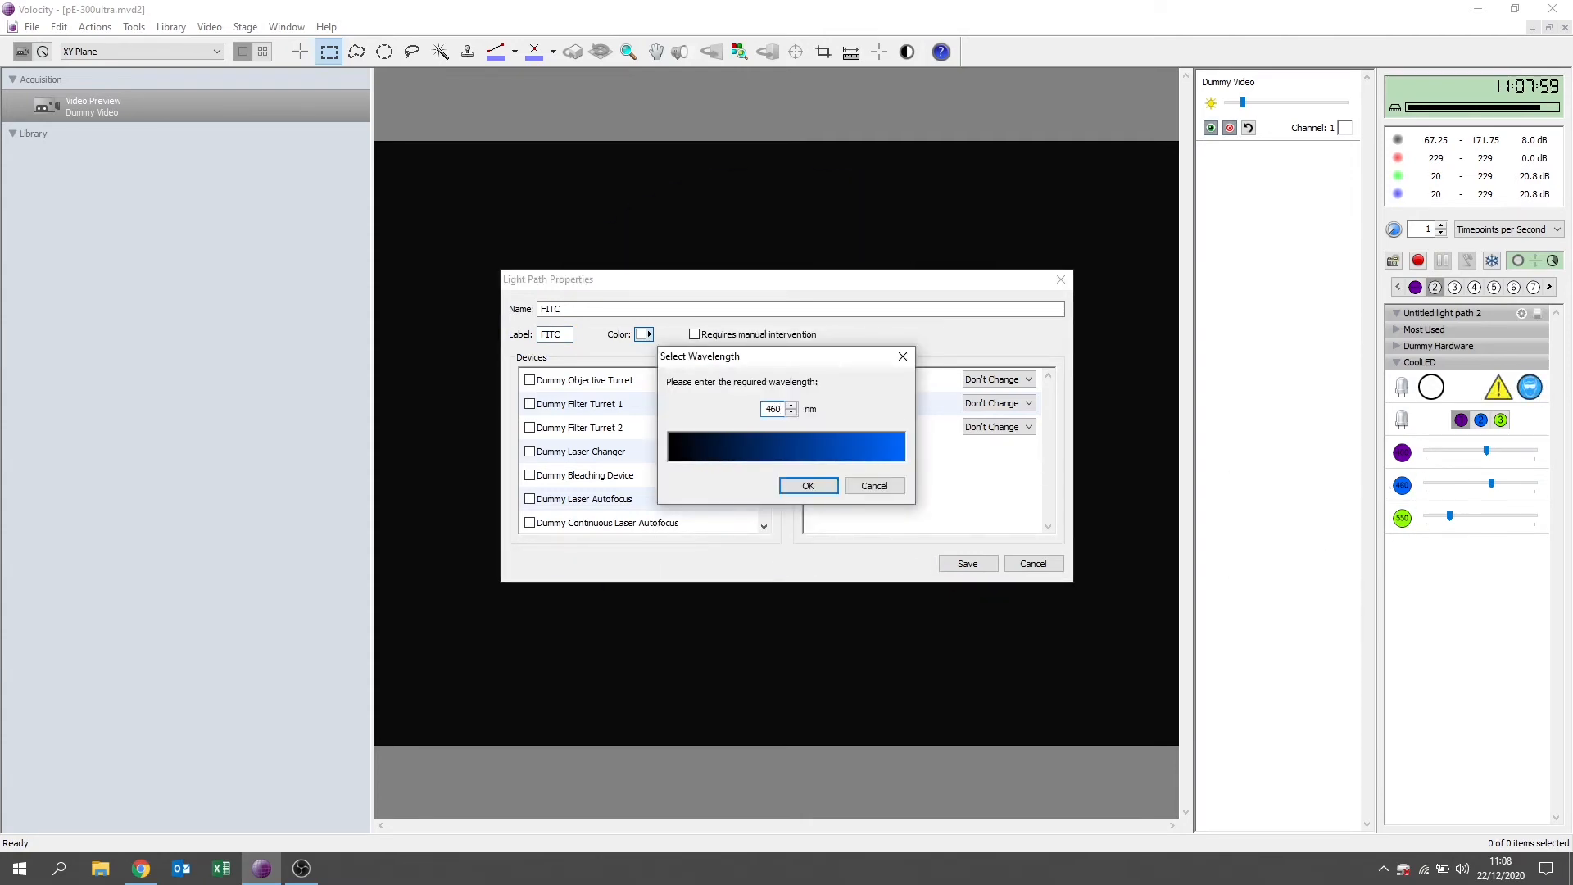
pyautogui.click(808, 486)
# Include CoolLED Channels and CoolLED Channel 2 Intensity in the FITC light path, set CoolLED Shutter to Open, and save it.
pyautogui.moveTo(769, 418); pyautogui.dragTo(776, 497)
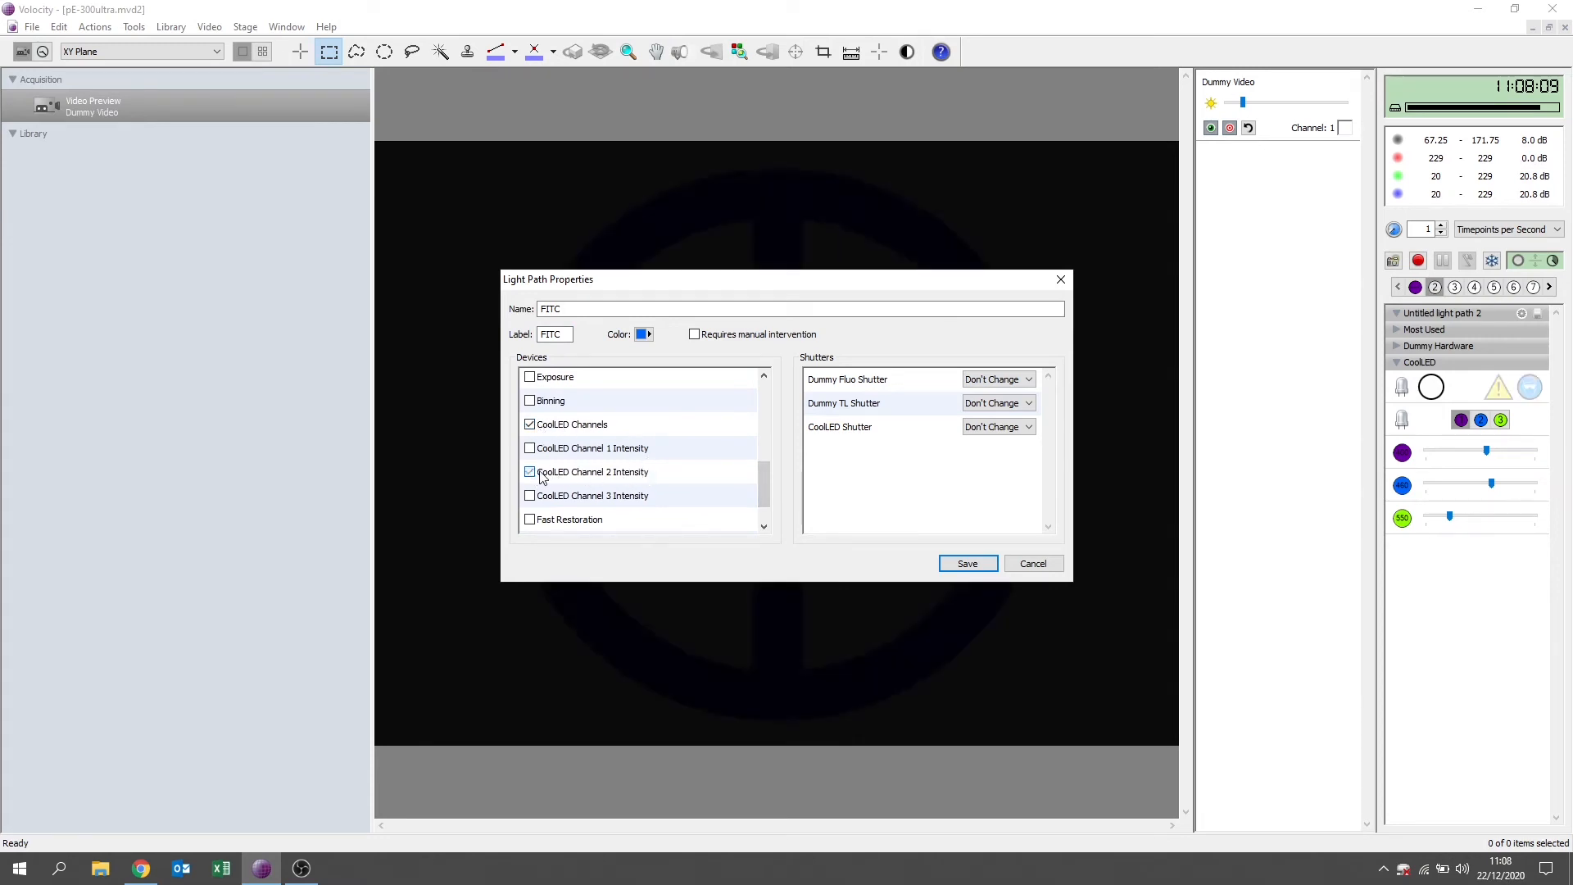
pyautogui.click(973, 434)
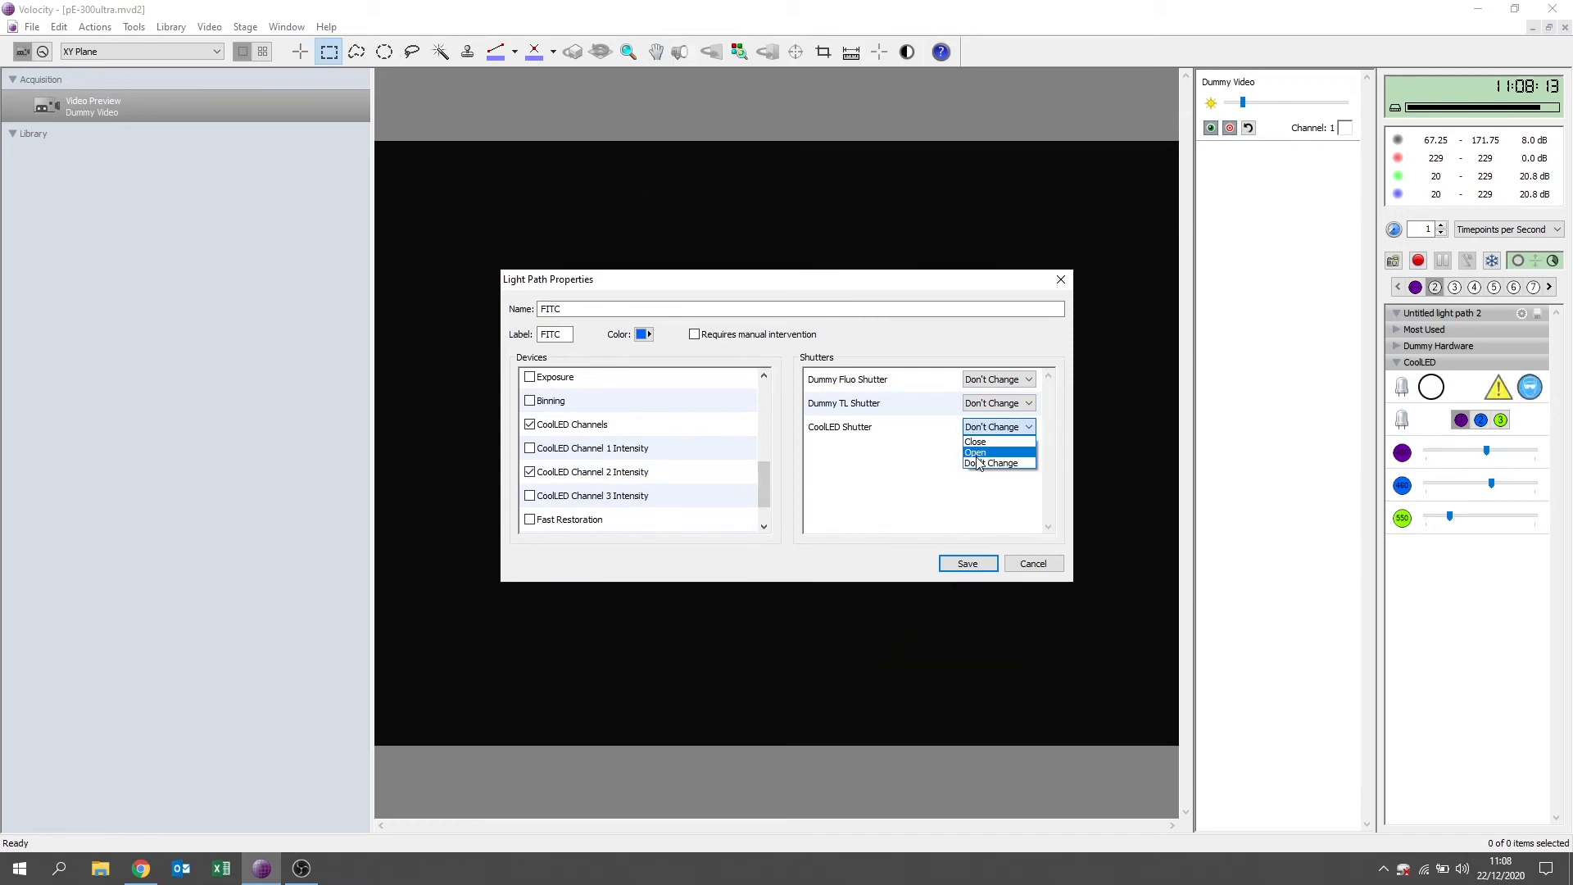
pyautogui.click(977, 454)
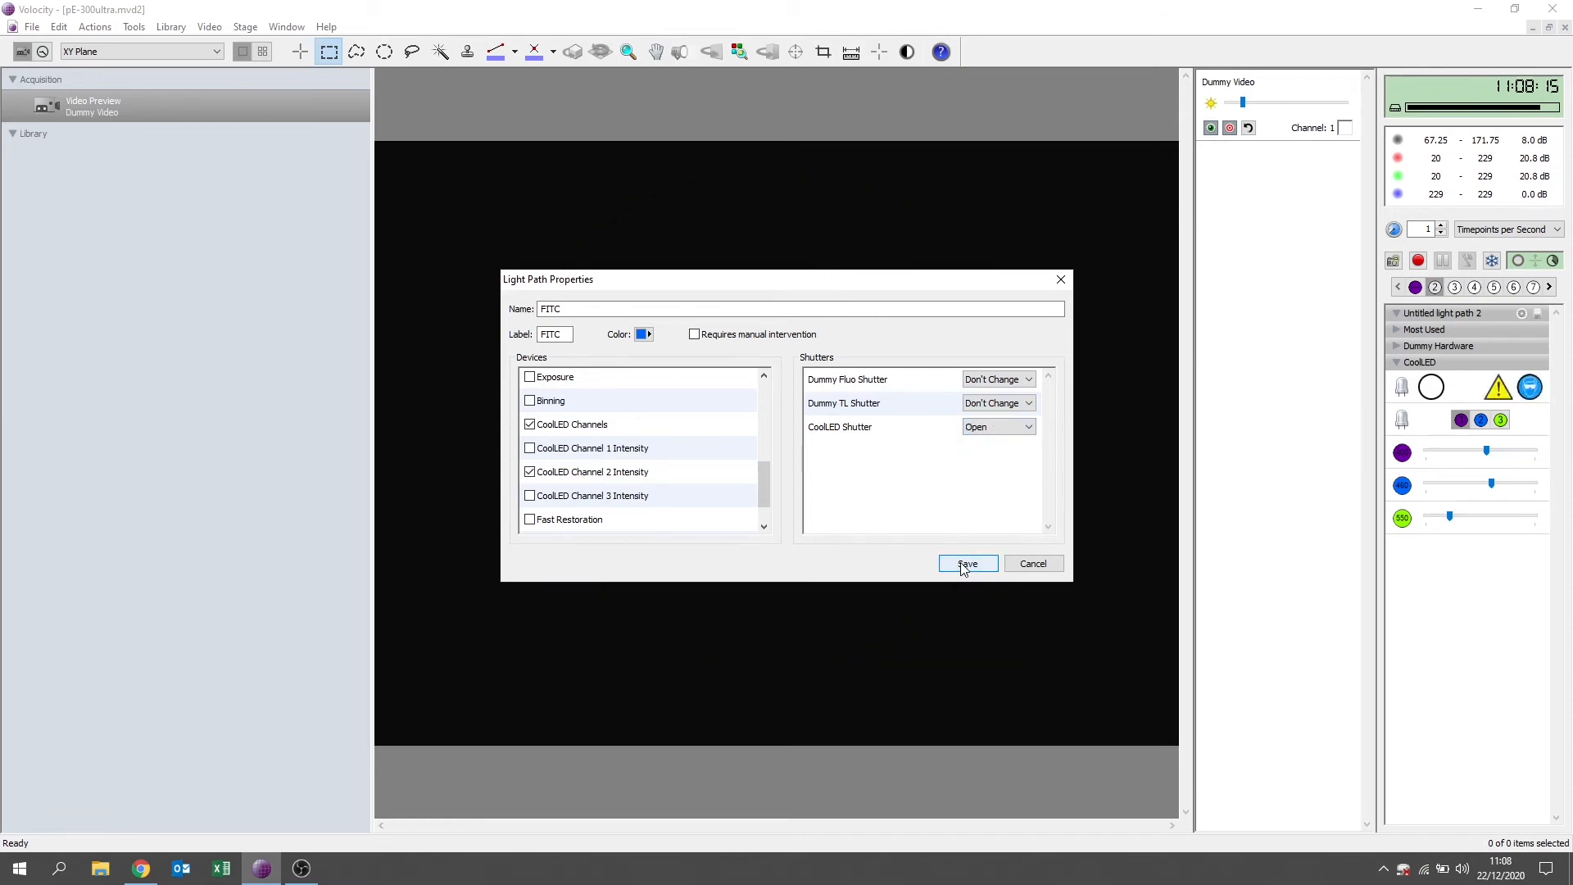
pyautogui.click(965, 565)
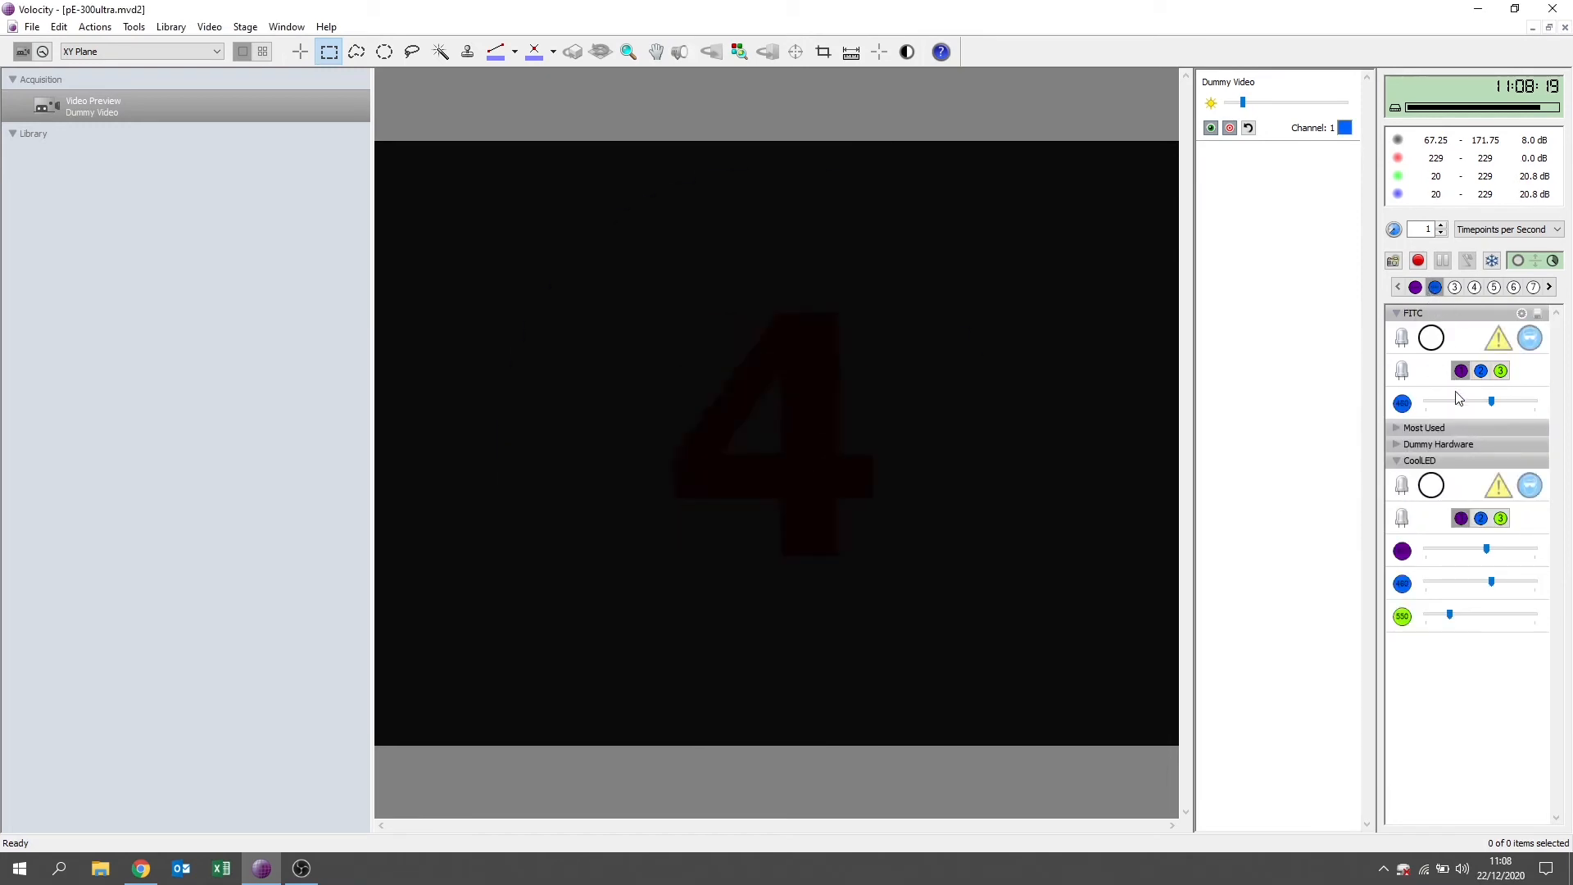
# Use only the 460 nm channel for FITC at slightly lower intensity, switch the output on, and test alternating between the DAPI and FITC light paths.
pyautogui.click(1480, 374)
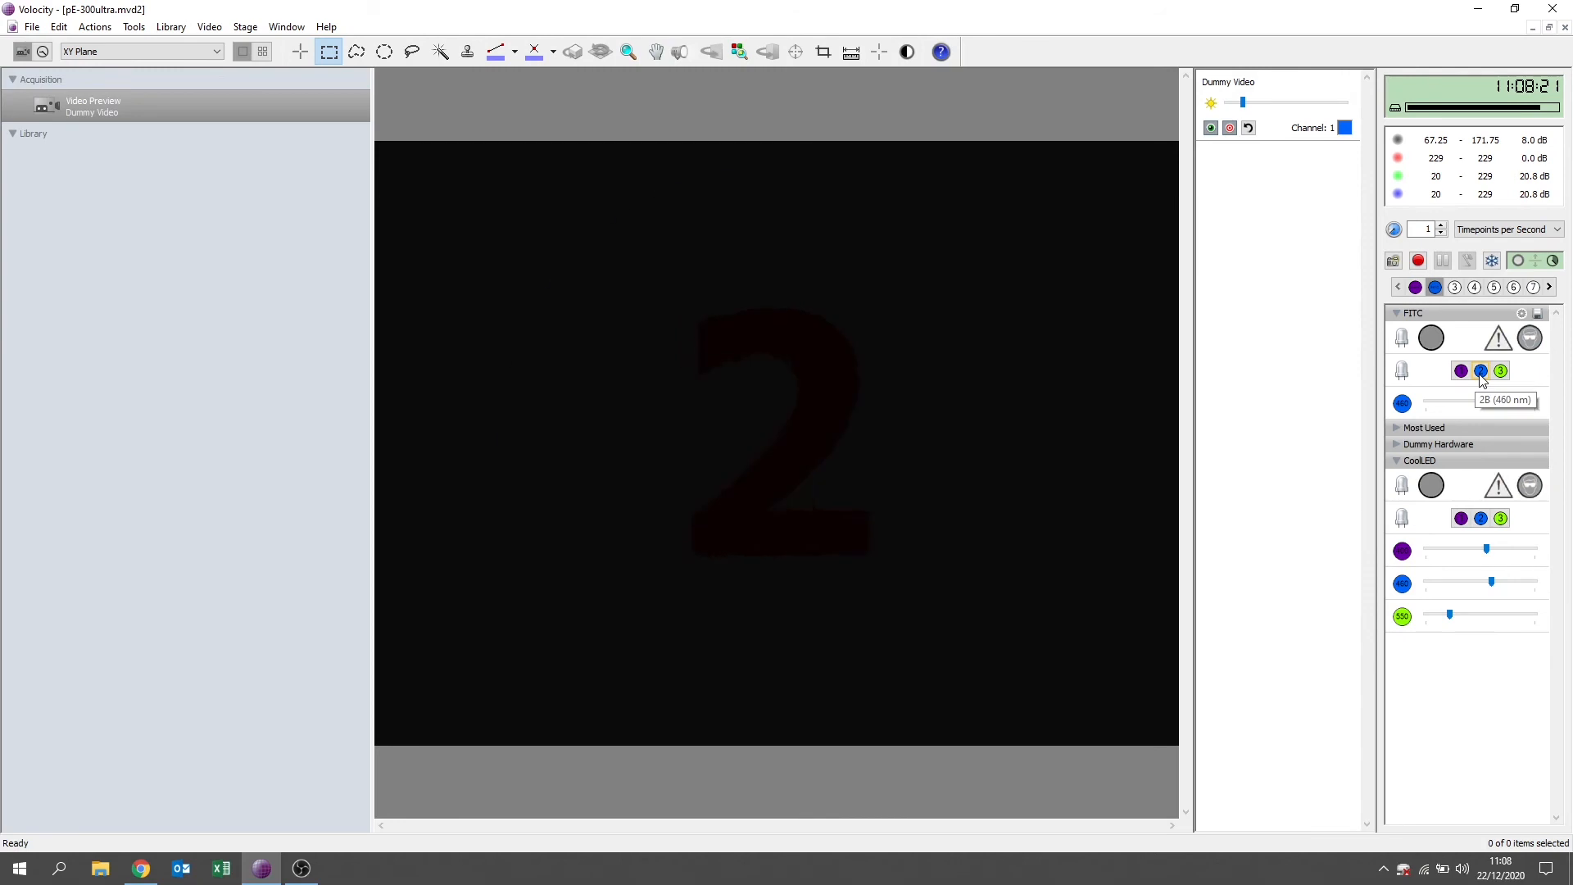
pyautogui.moveTo(1496, 405); pyautogui.dragTo(1484, 404)
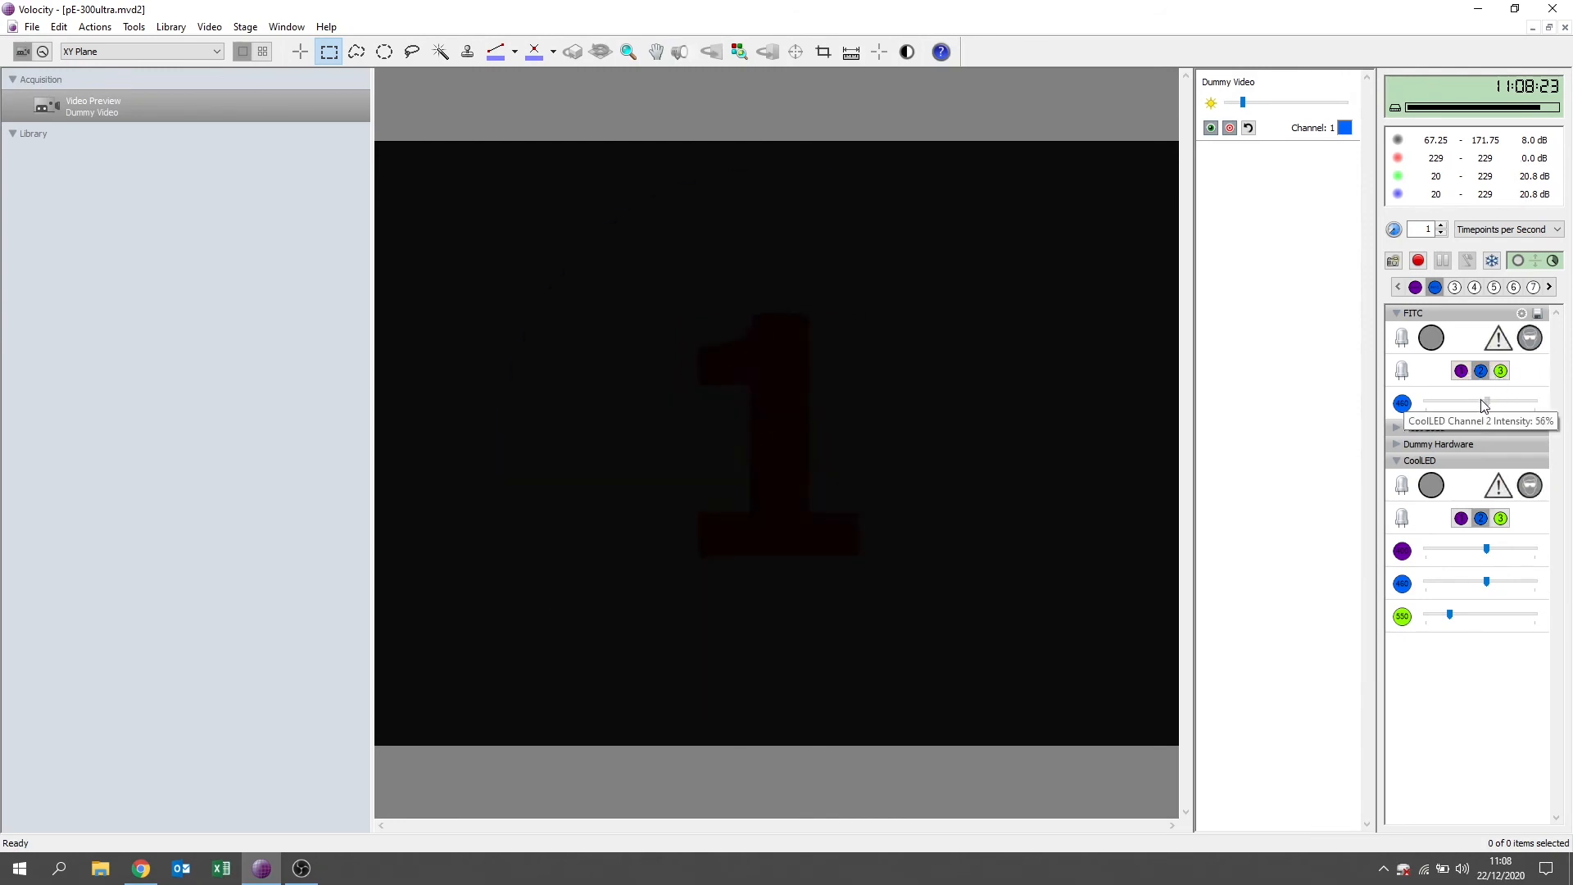
pyautogui.click(1431, 339)
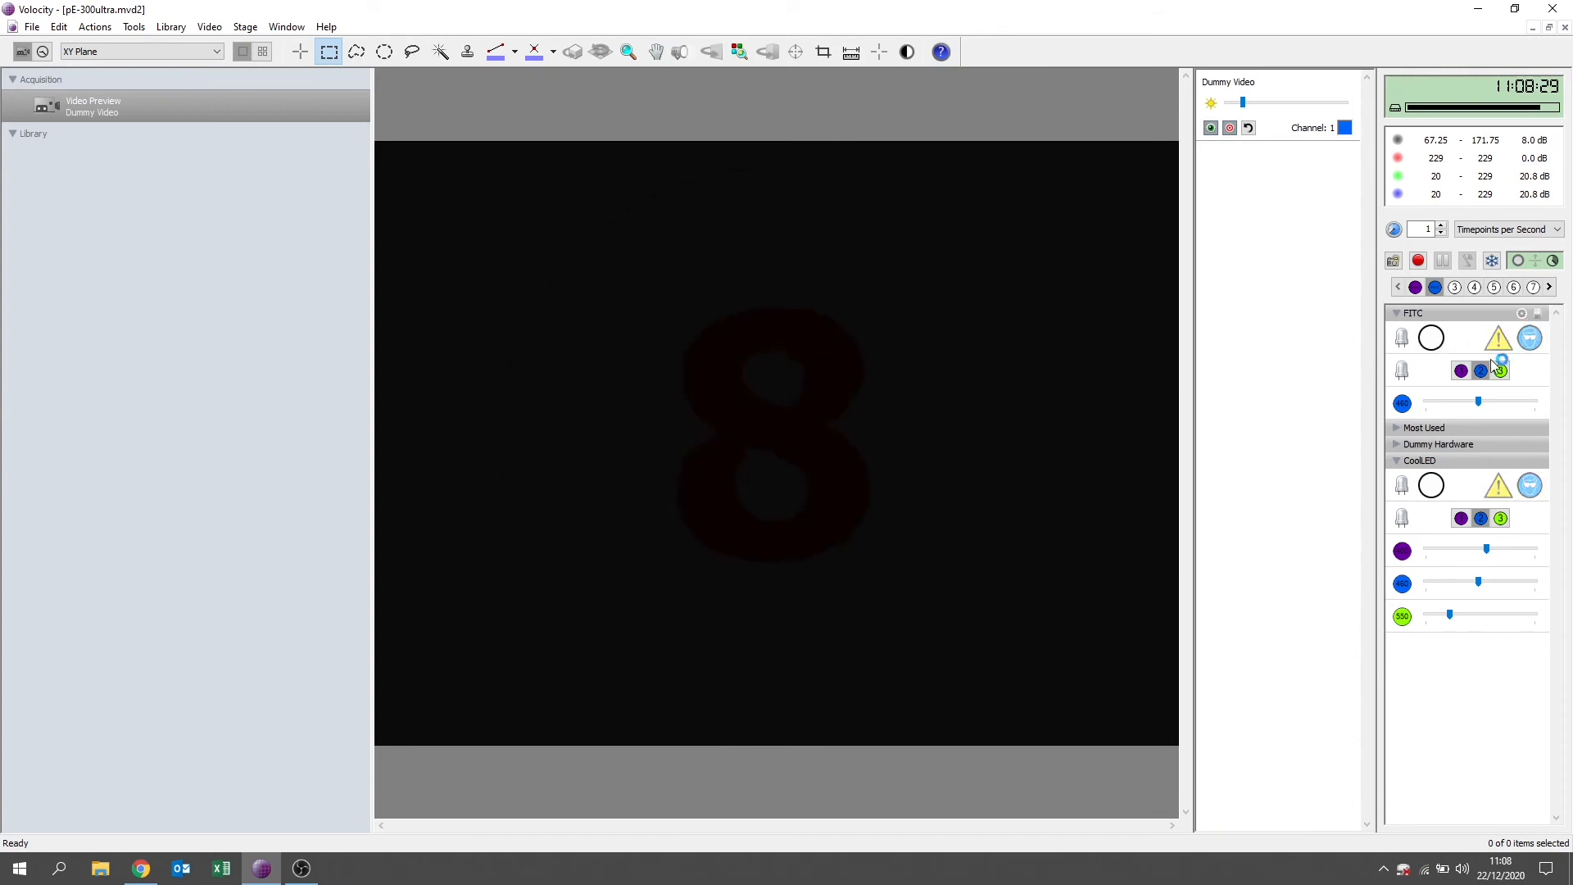
pyautogui.click(1414, 288)
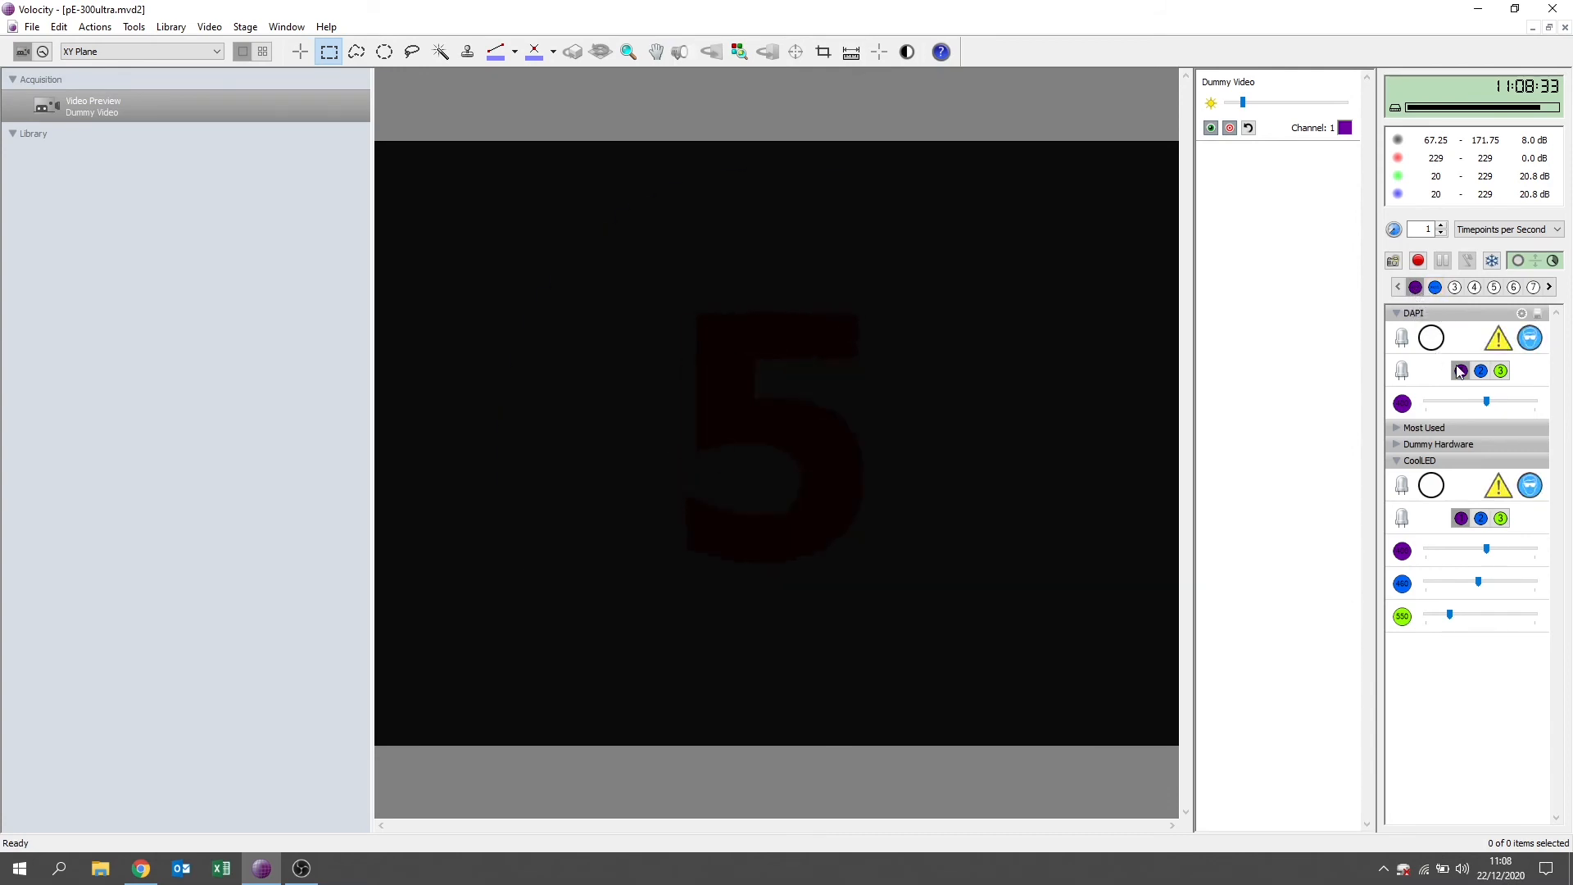
pyautogui.click(1435, 287)
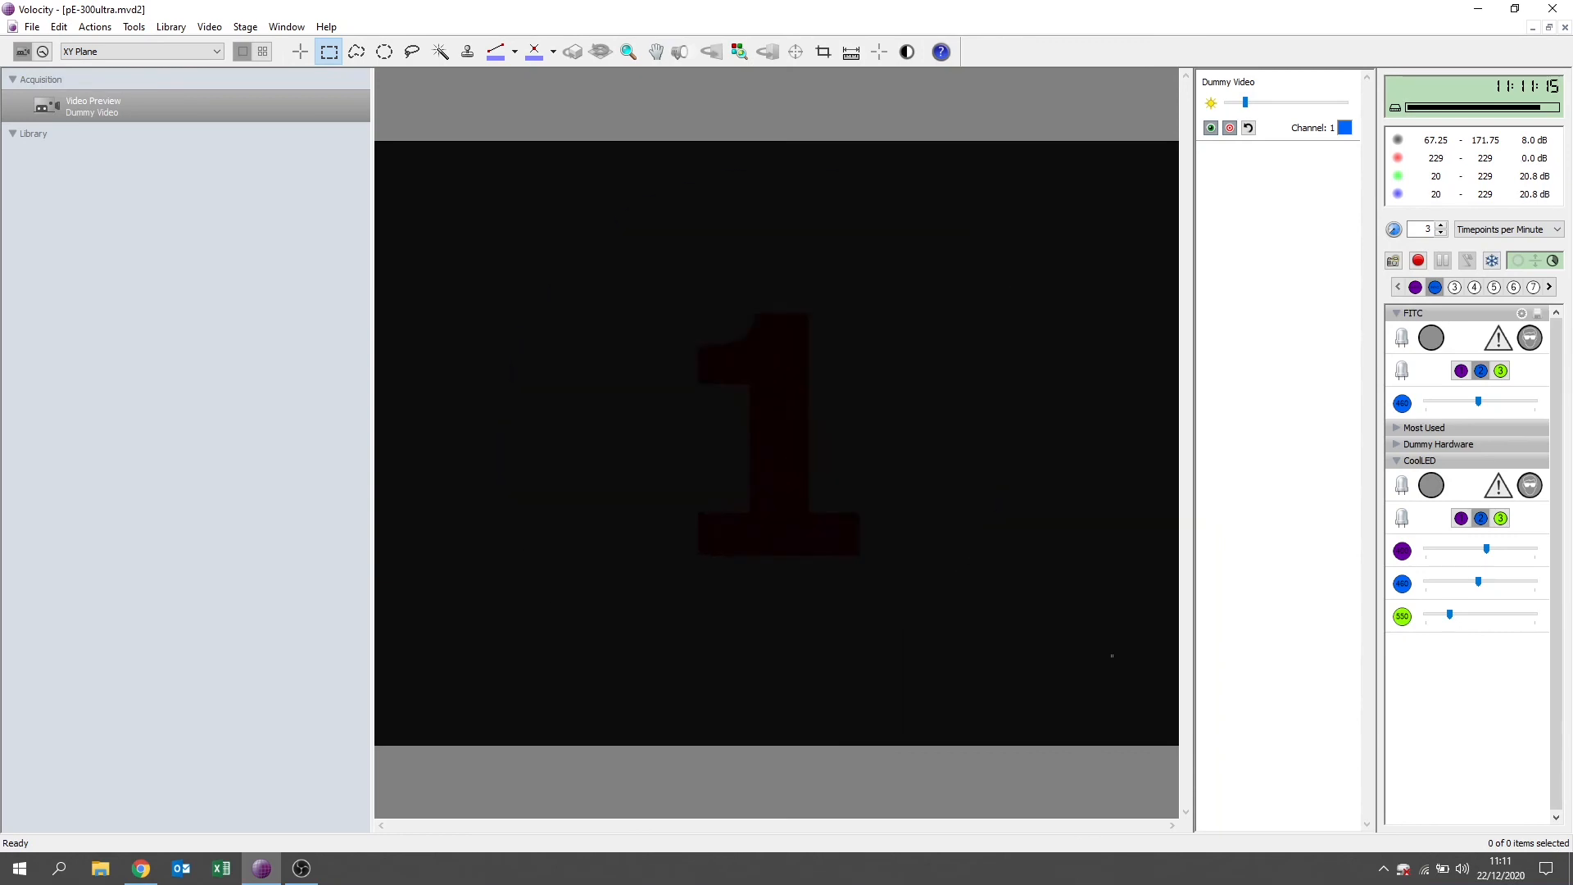
# Open the acquisition setup and title the protocol DAPI FITC.
pyautogui.click(1543, 262)
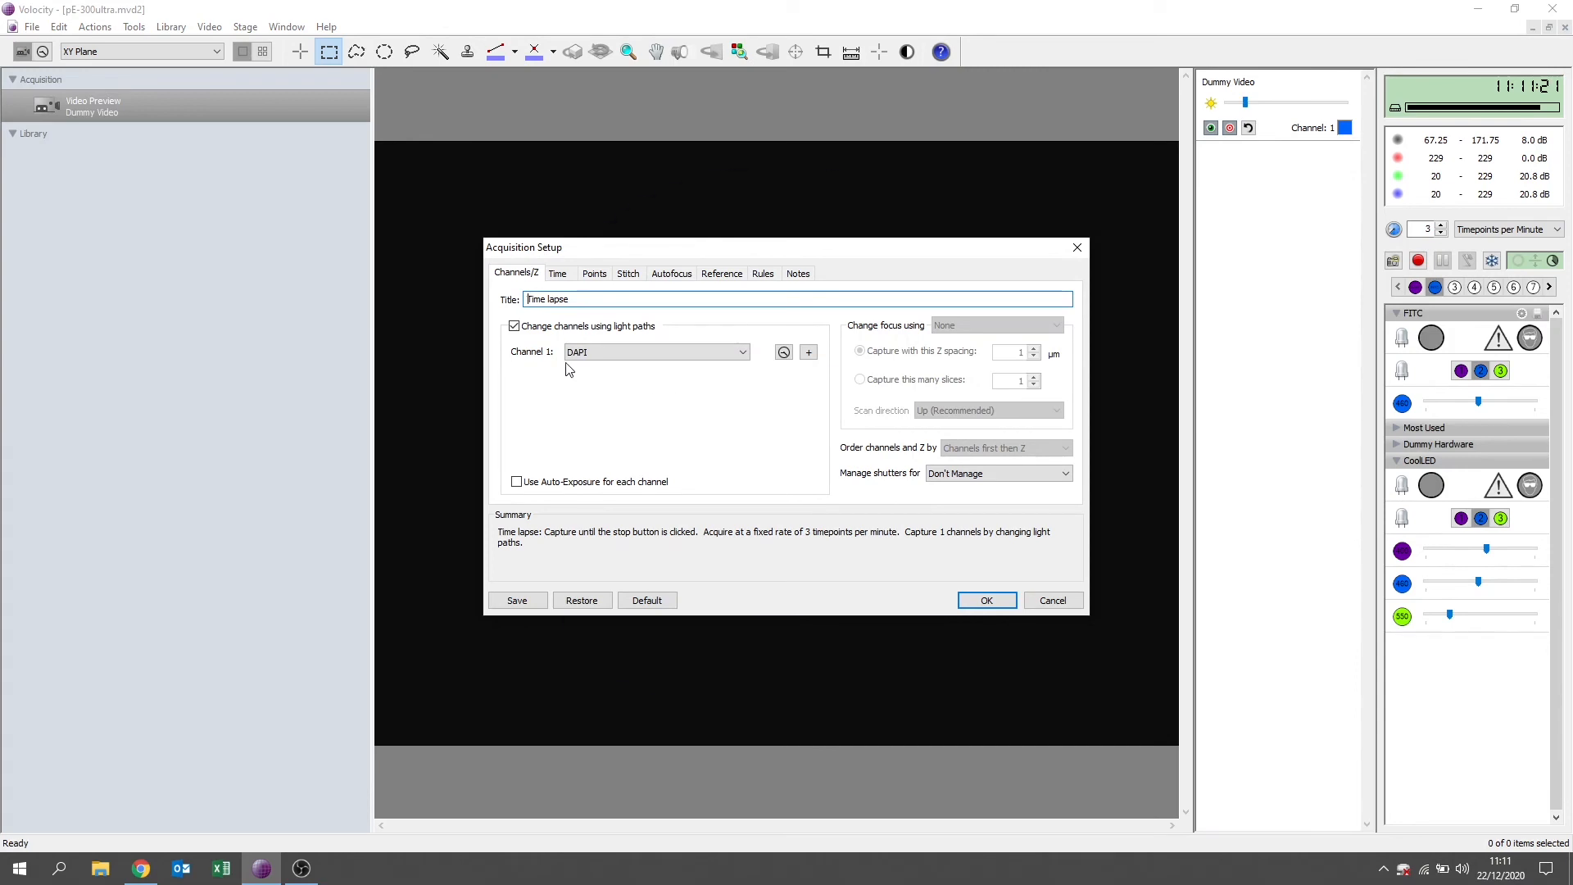
pyautogui.moveTo(595, 298); pyautogui.dragTo(469, 302)
pyautogui.write('D')
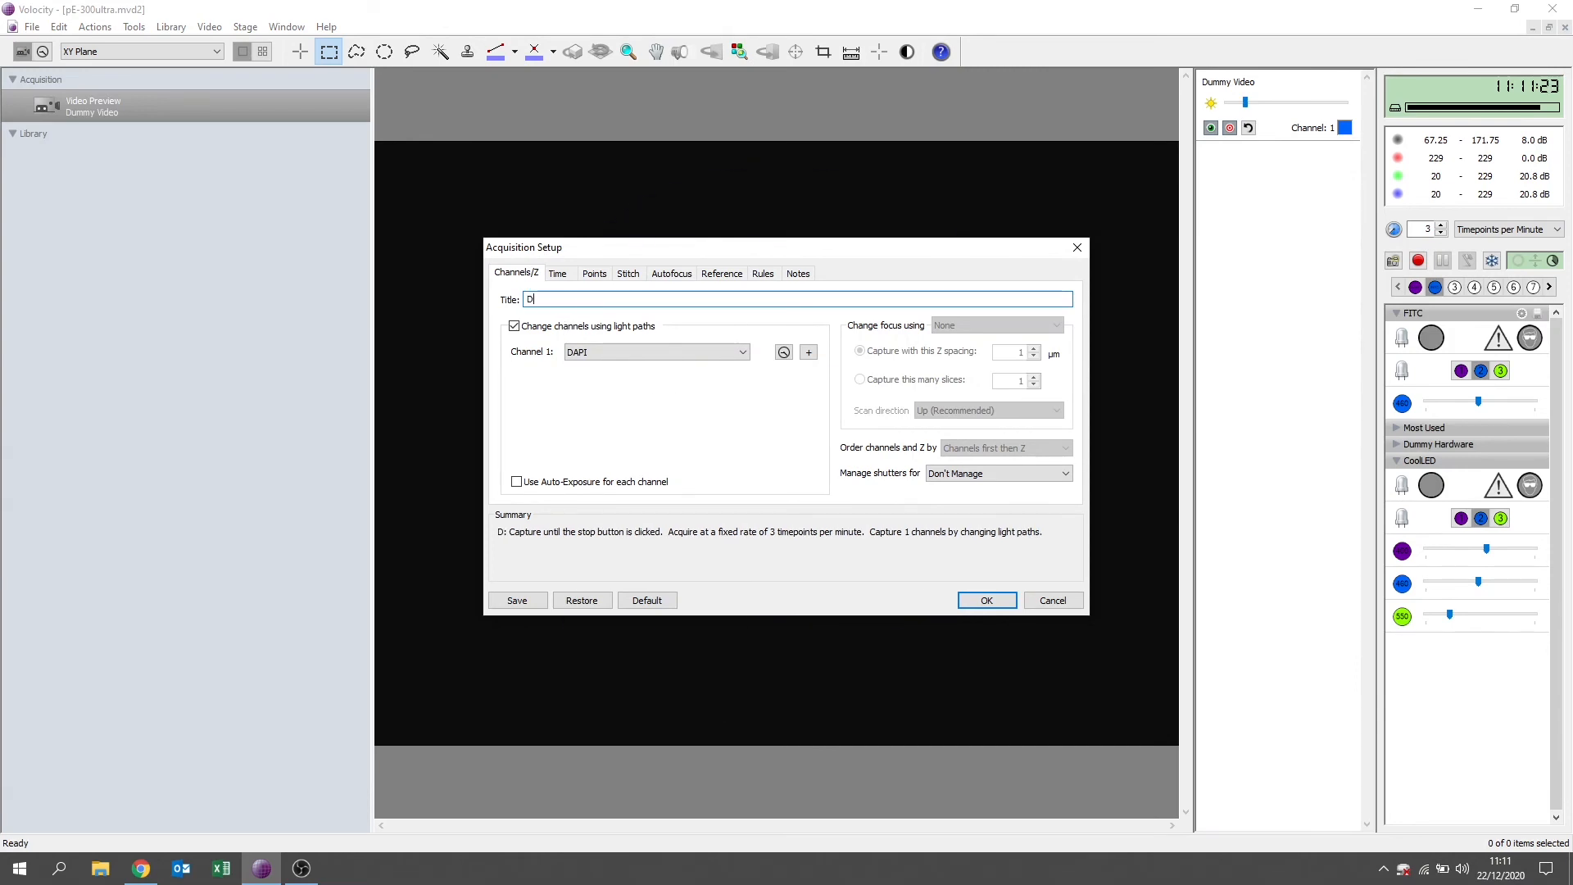
pyautogui.write('API FITC')
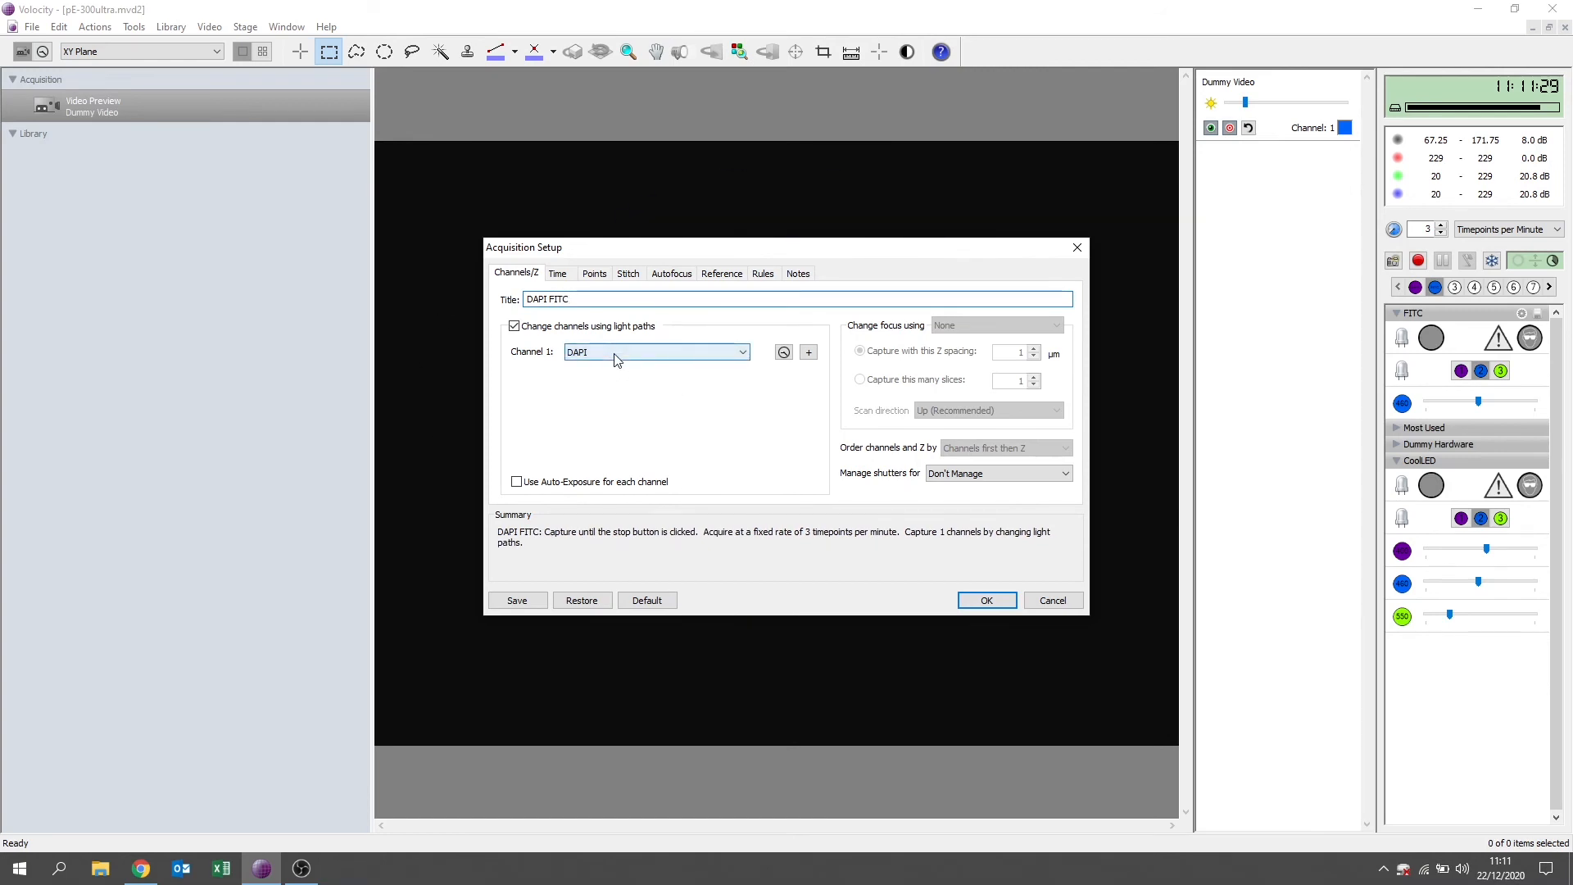
# Add a second acquisition channel so that Channel 1 uses the DAPI light path and Channel 2 uses FITC.
pyautogui.click(810, 352)
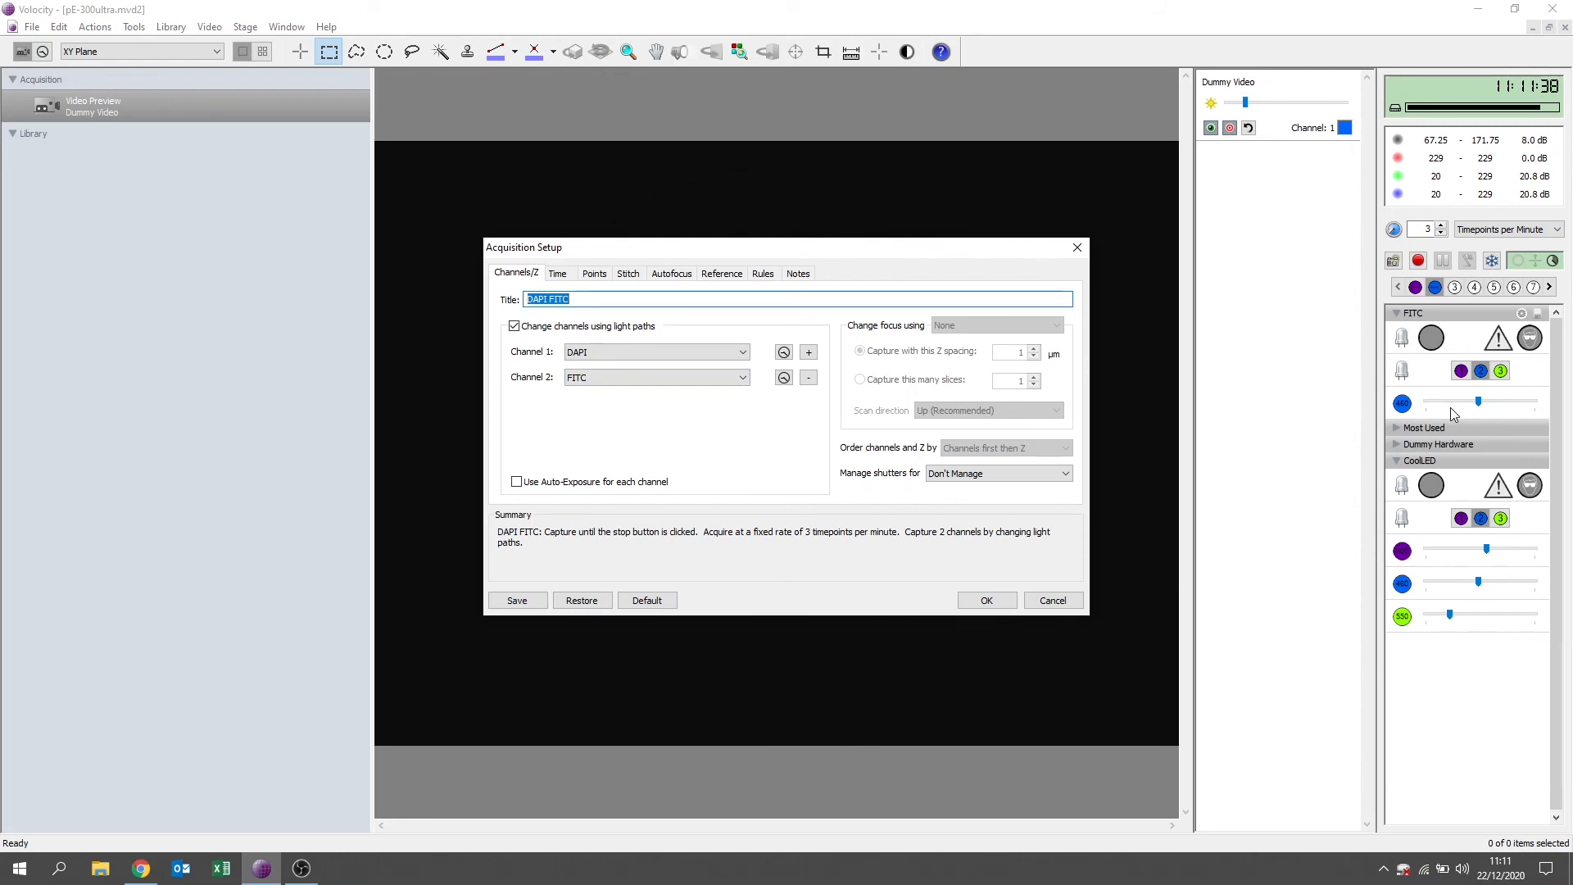
pyautogui.click(737, 378)
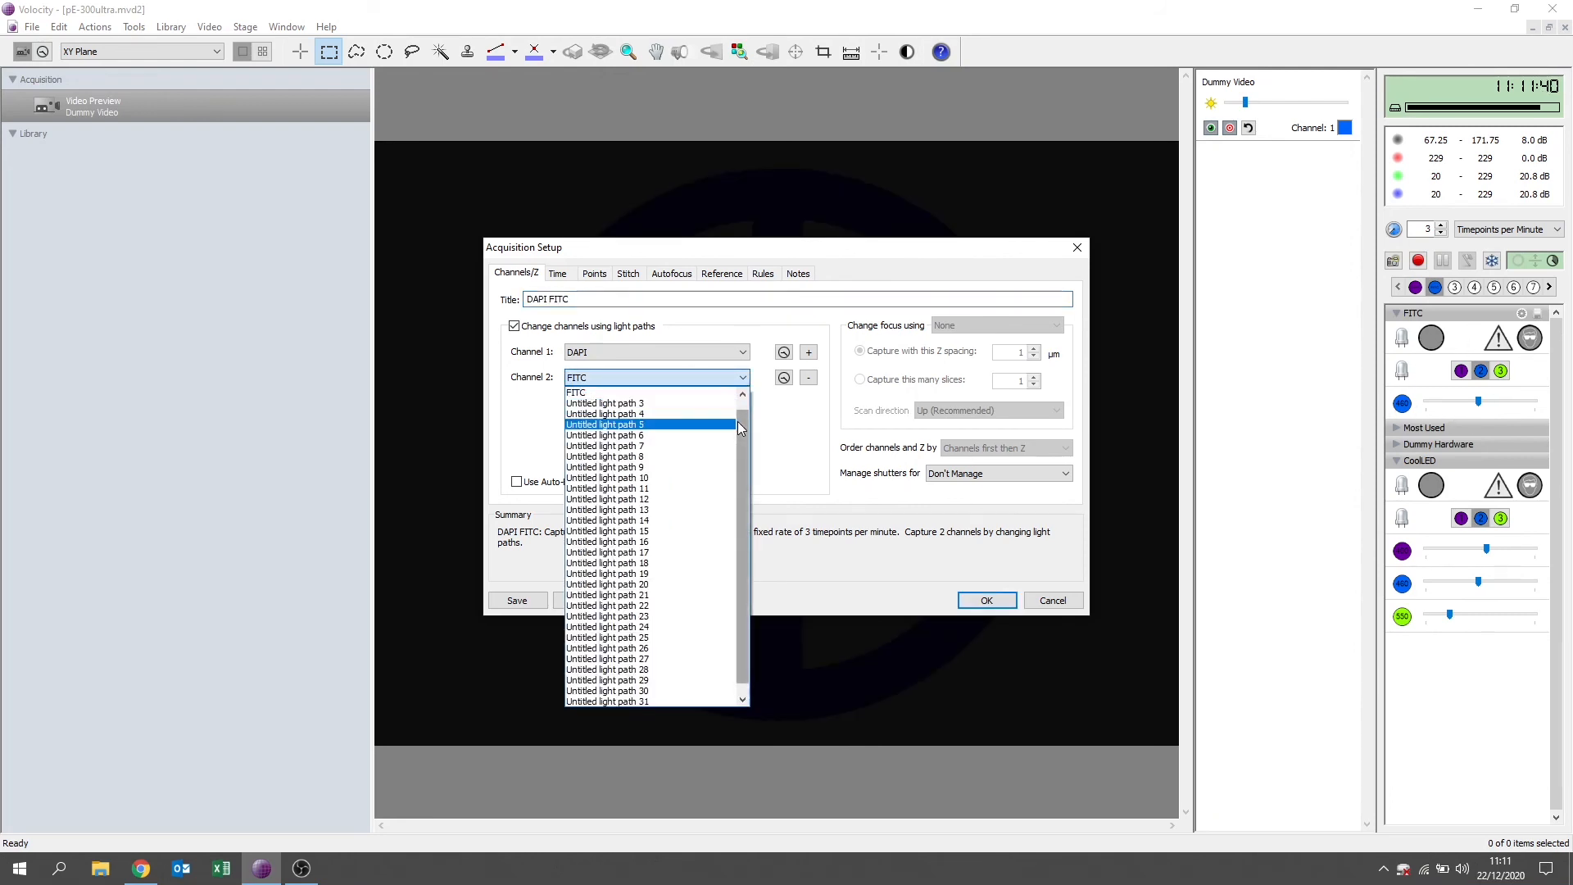
pyautogui.moveTo(741, 425); pyautogui.dragTo(752, 460)
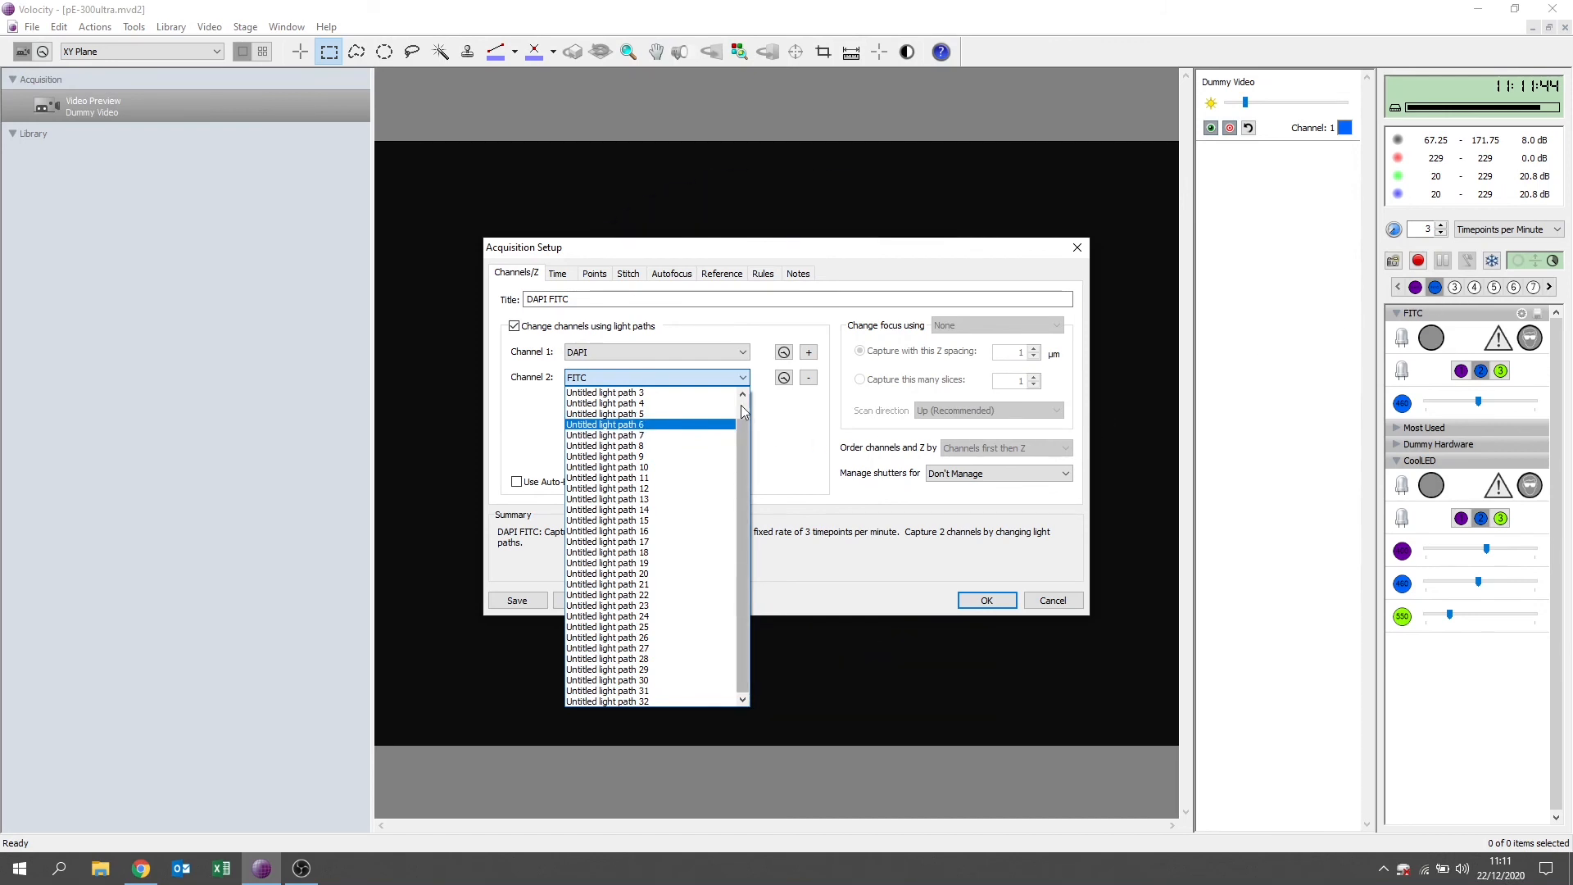
pyautogui.scroll(1, 708, 407)
pyautogui.click(709, 404)
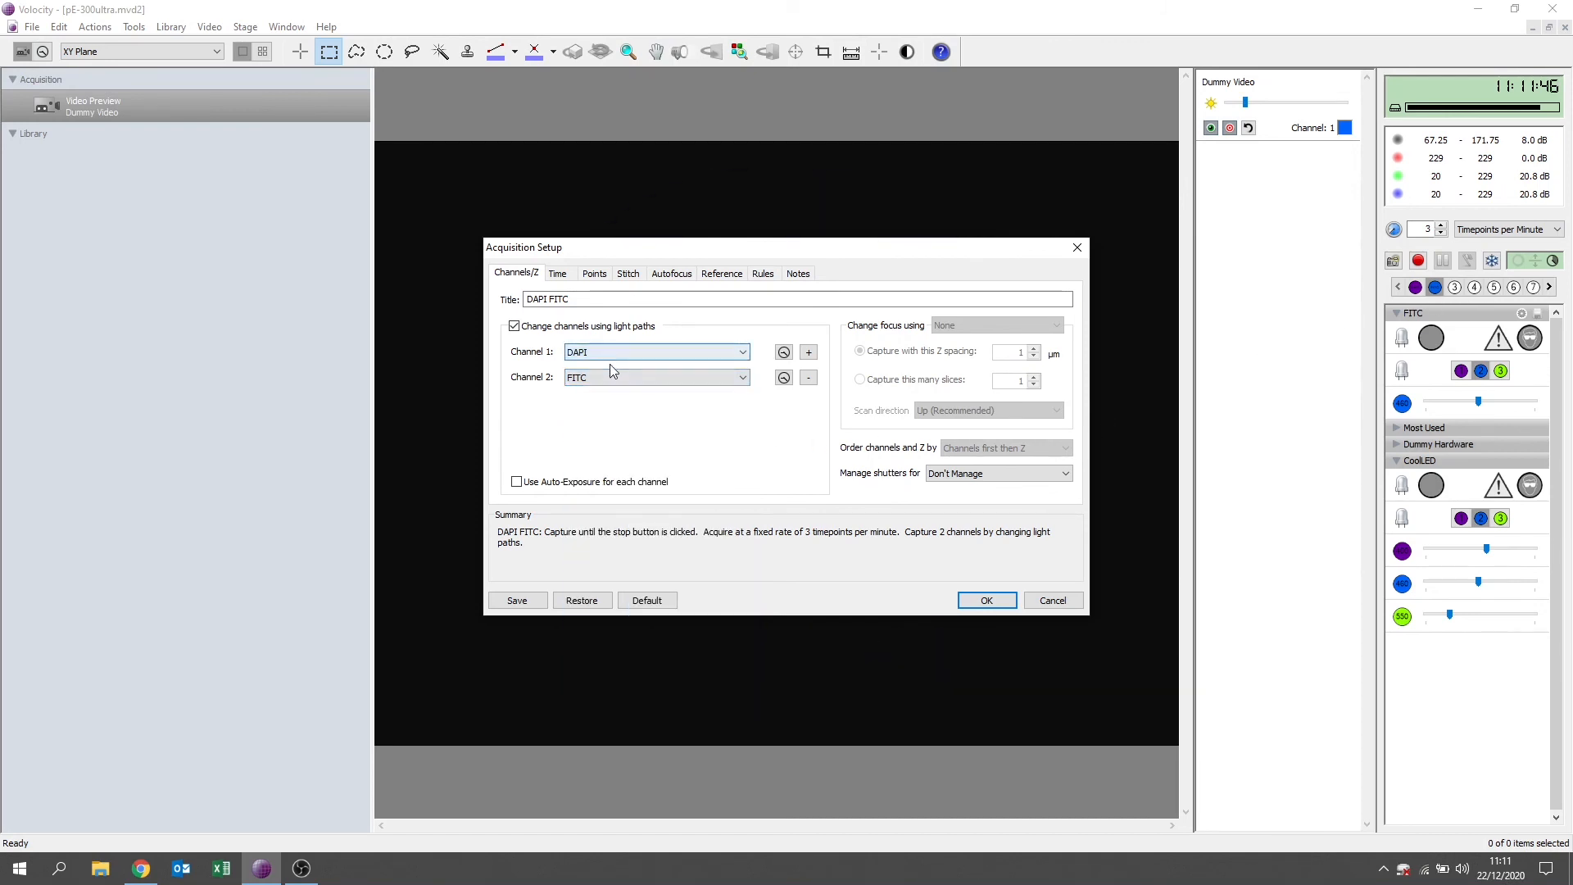
# Set the time-lapse rate to 3 timepoints per second and accept the acquisition setup.
pyautogui.click(557, 276)
pyautogui.click(703, 346)
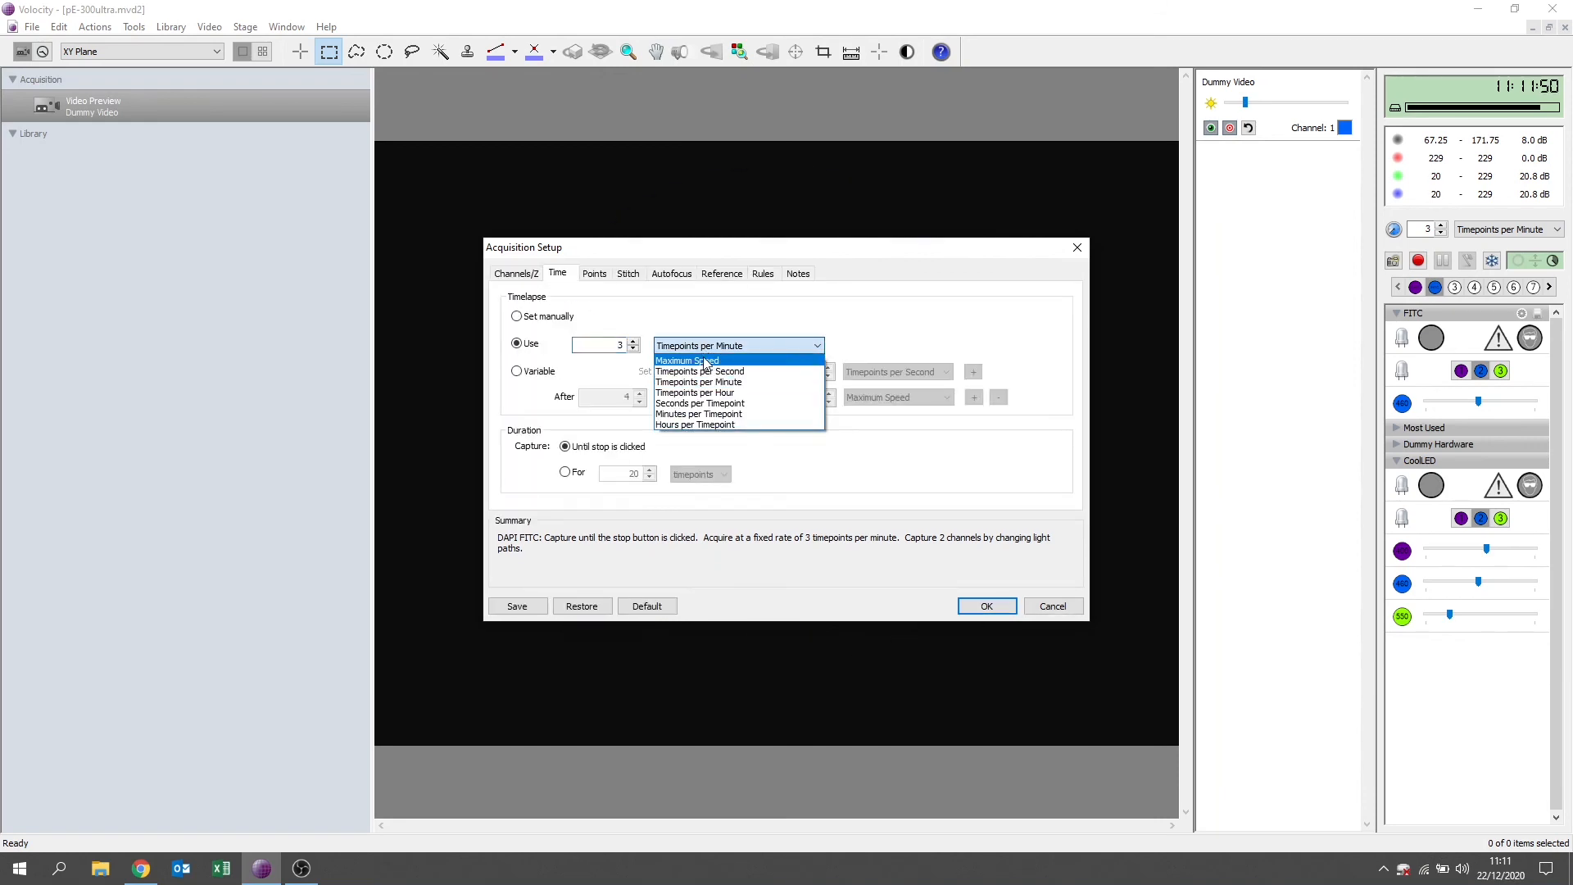
pyautogui.click(705, 372)
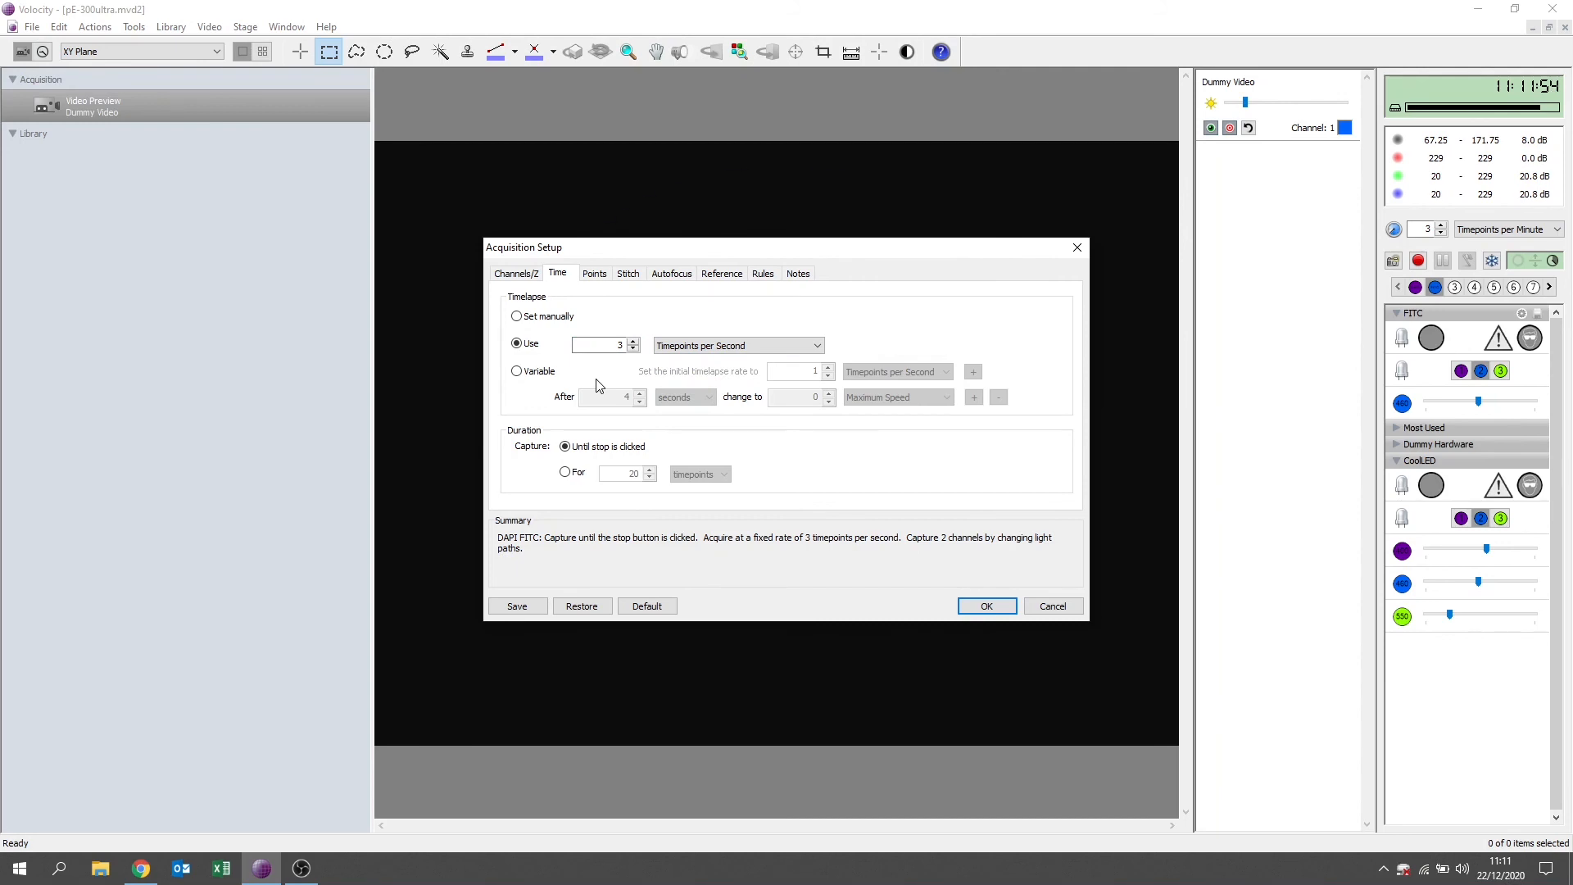
pyautogui.click(985, 606)
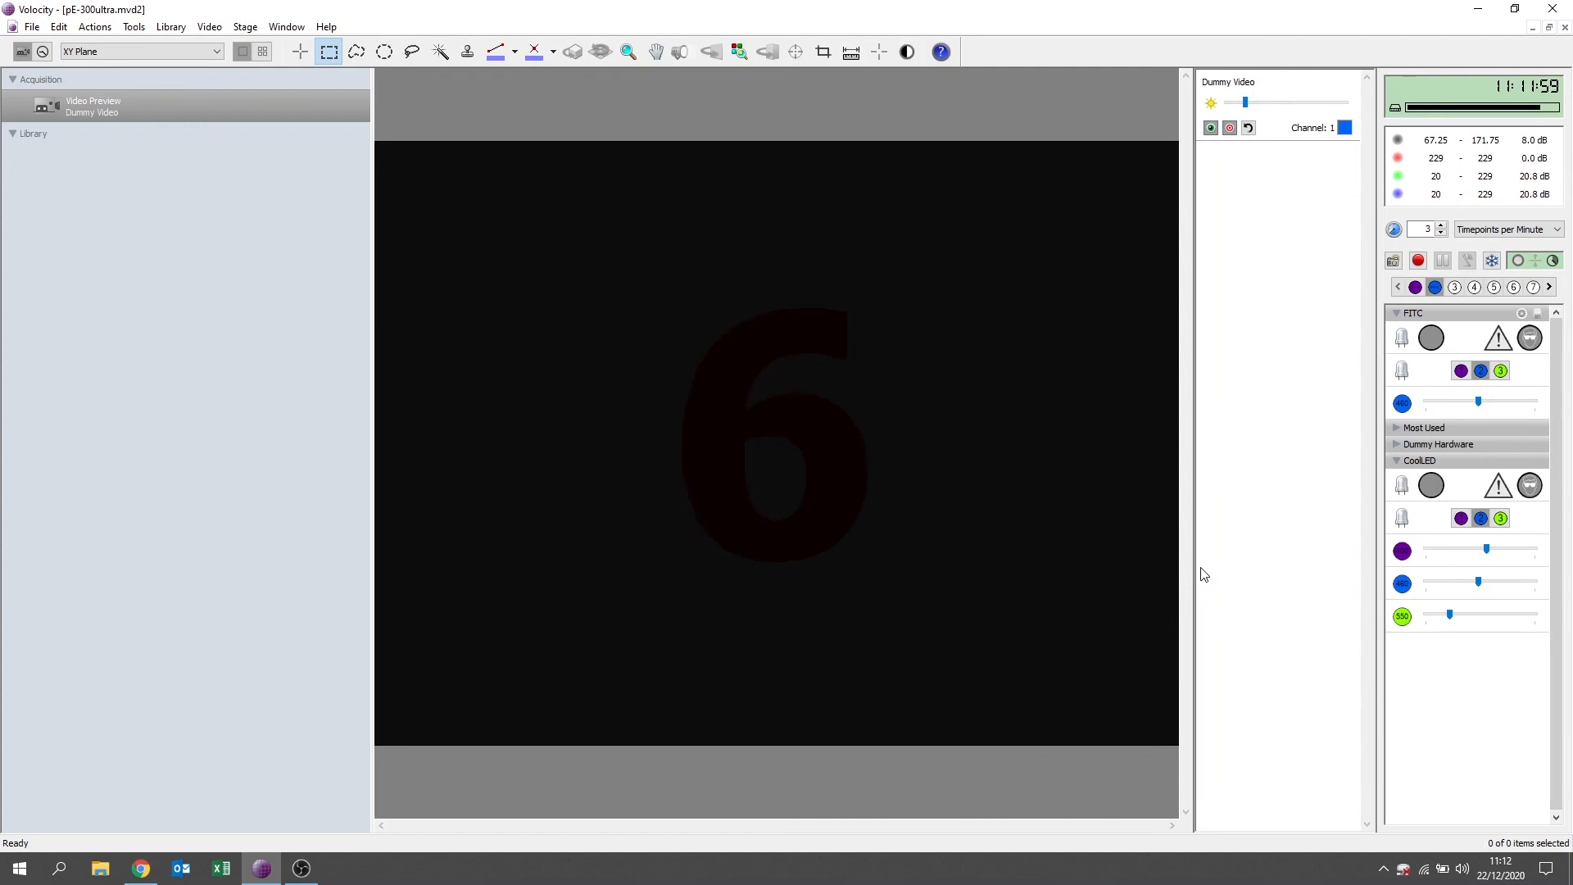
# Run the acquisition protocol and review the captured DAPI FITC sequence at timepoint 16.
pyautogui.click(1418, 261)
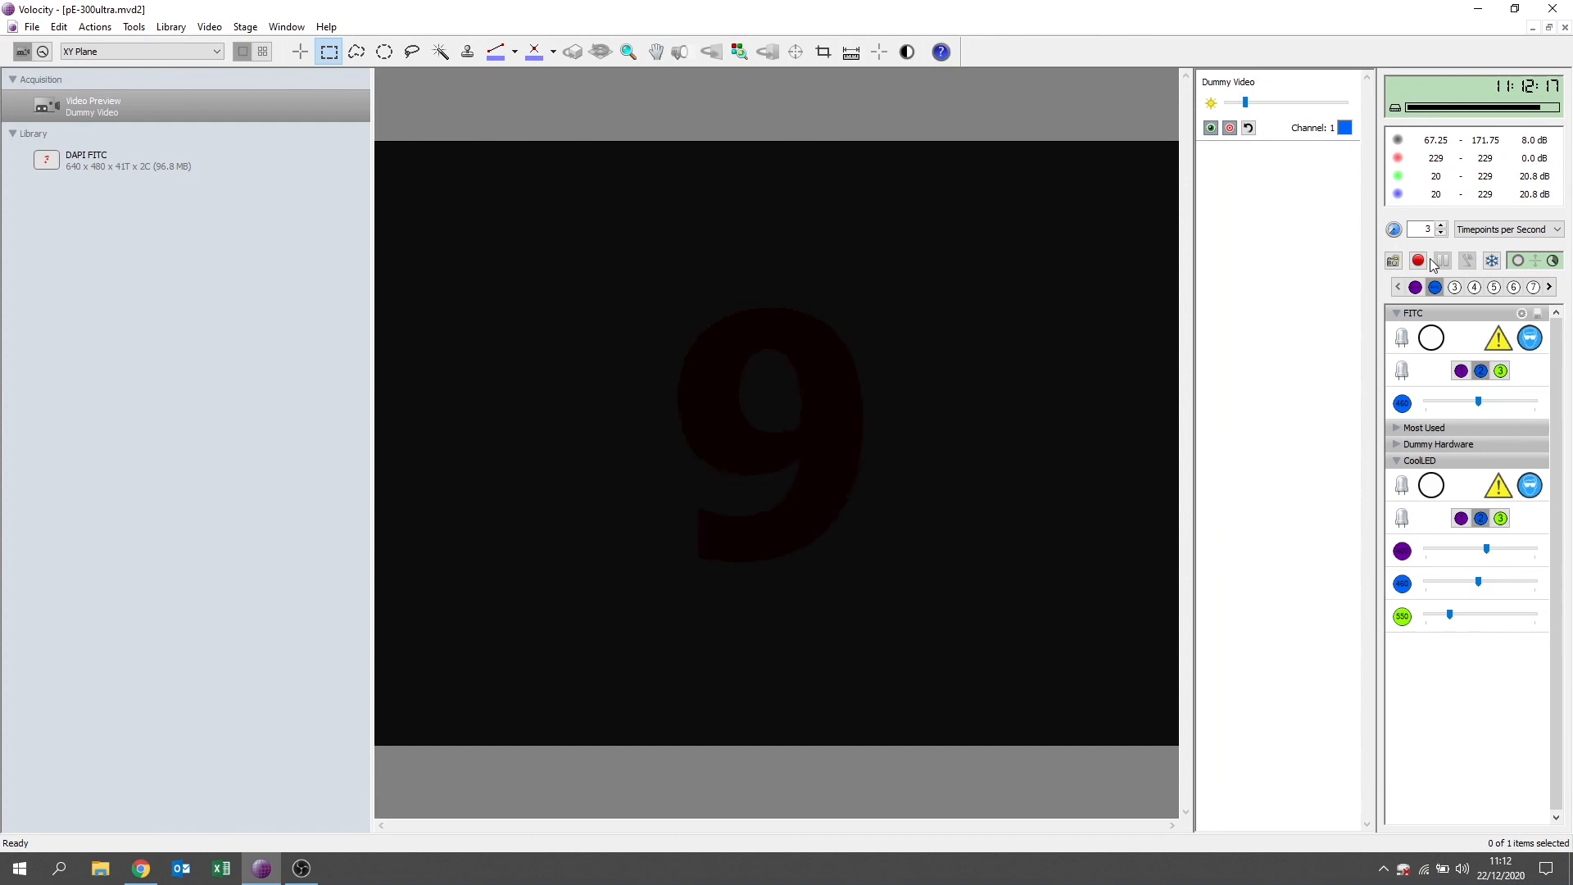
pyautogui.click(91, 159)
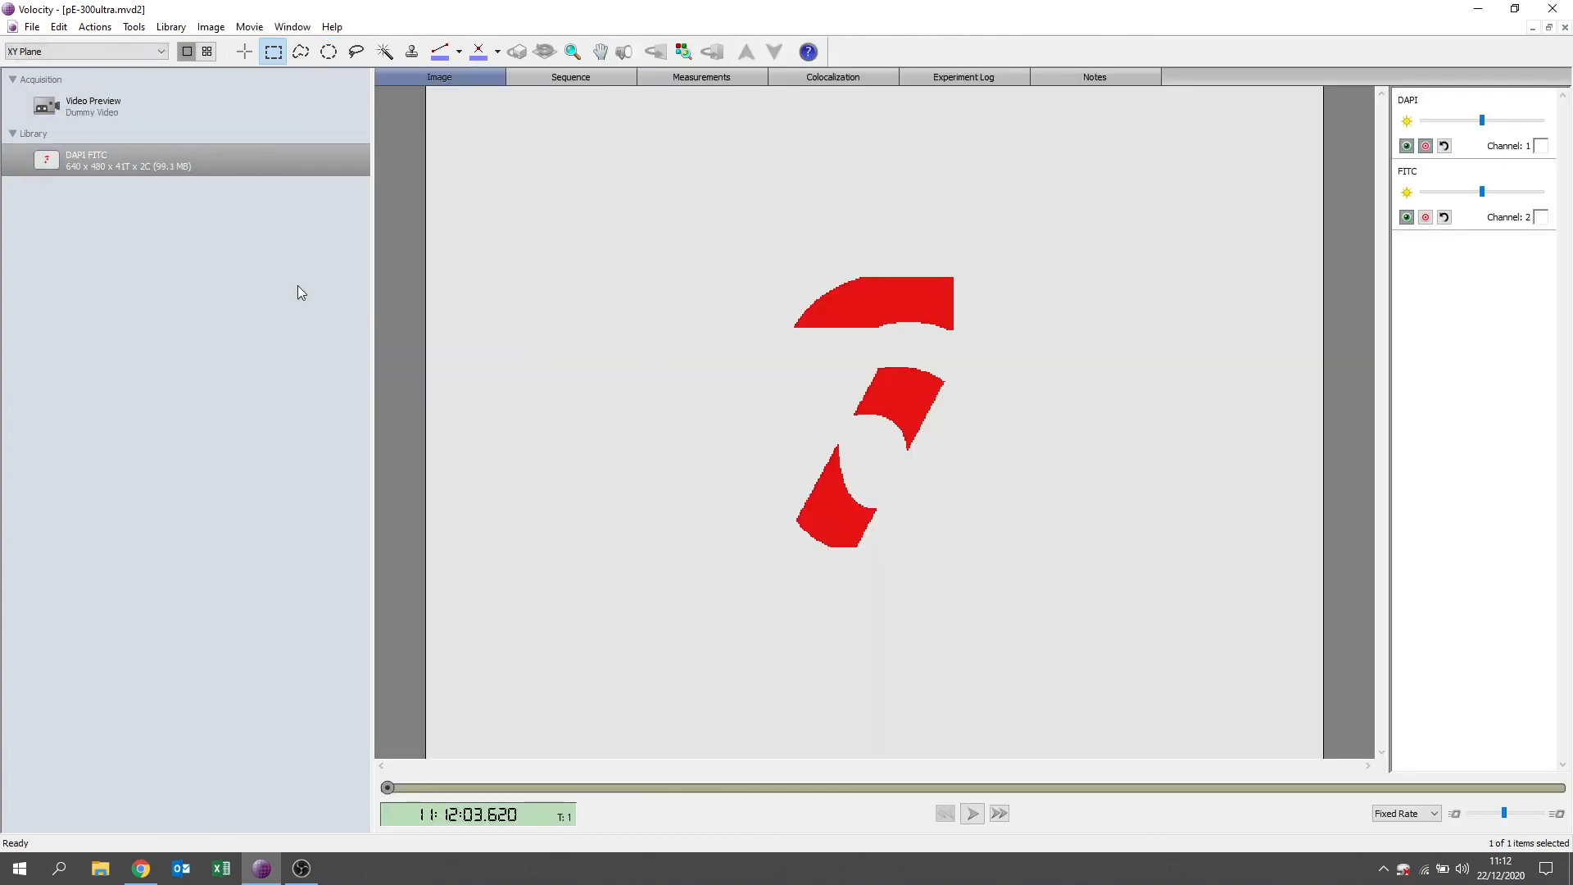
pyautogui.moveTo(390, 787); pyautogui.dragTo(828, 789)
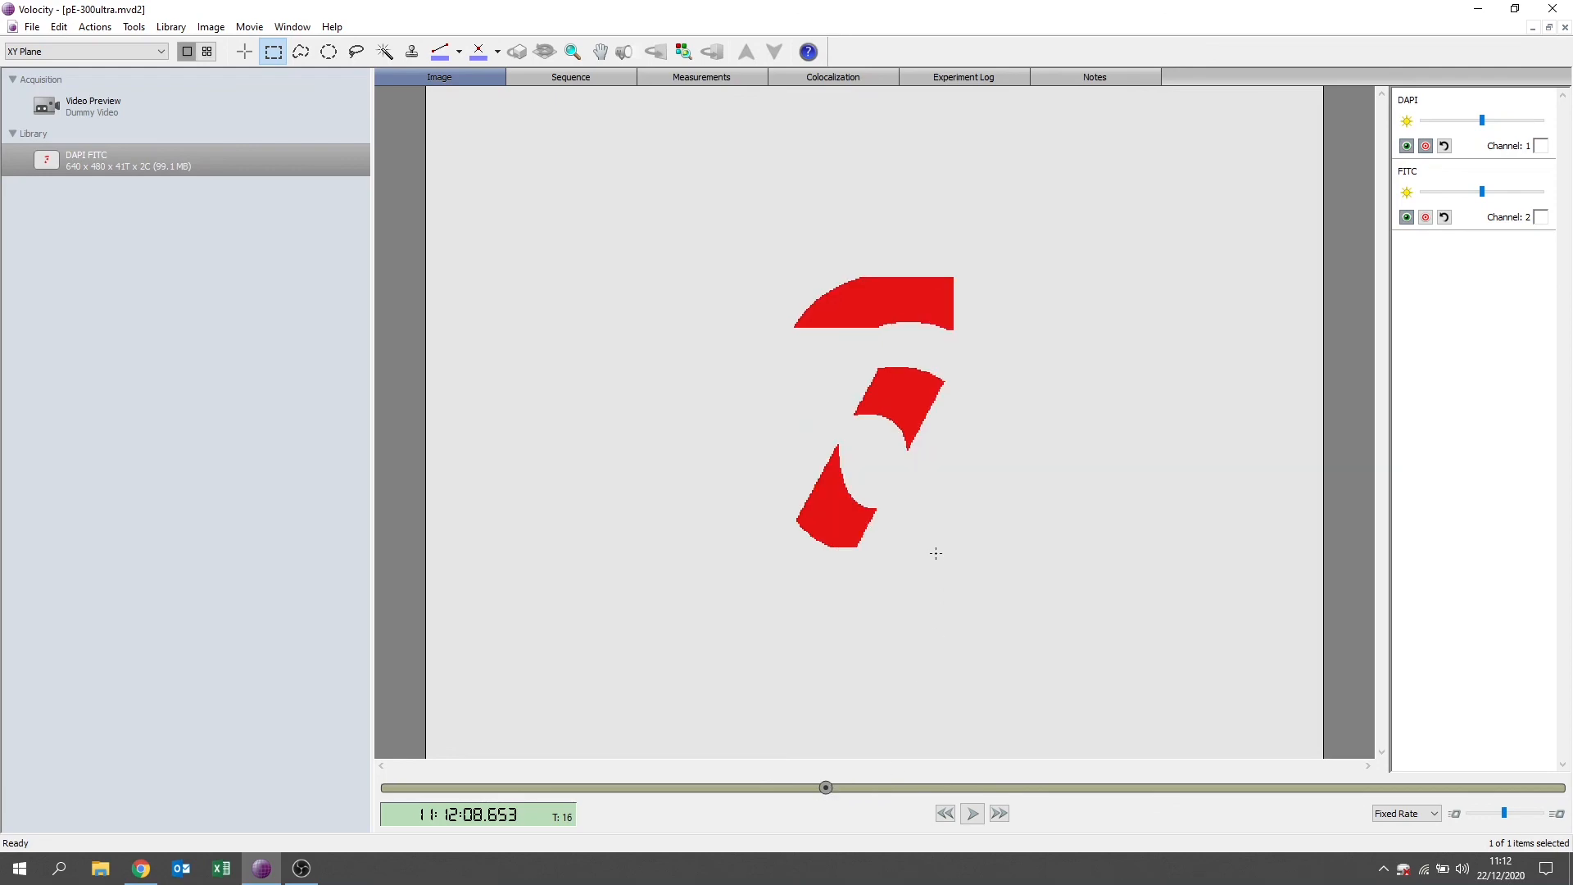